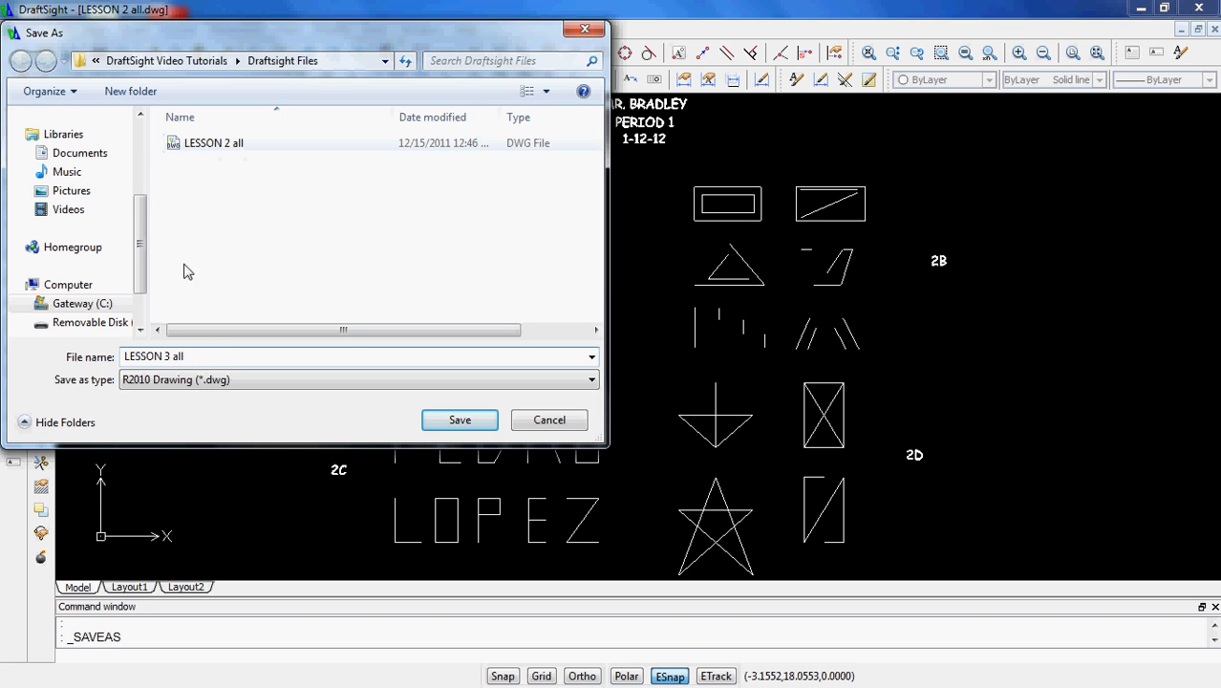
Save the drawing under the new name LESSON 3 all as an R2010 Drawing (*.dwg)
{"action": "left_click_drag", "start_coordinate": [222, 34], "coordinate": [296, 234]}
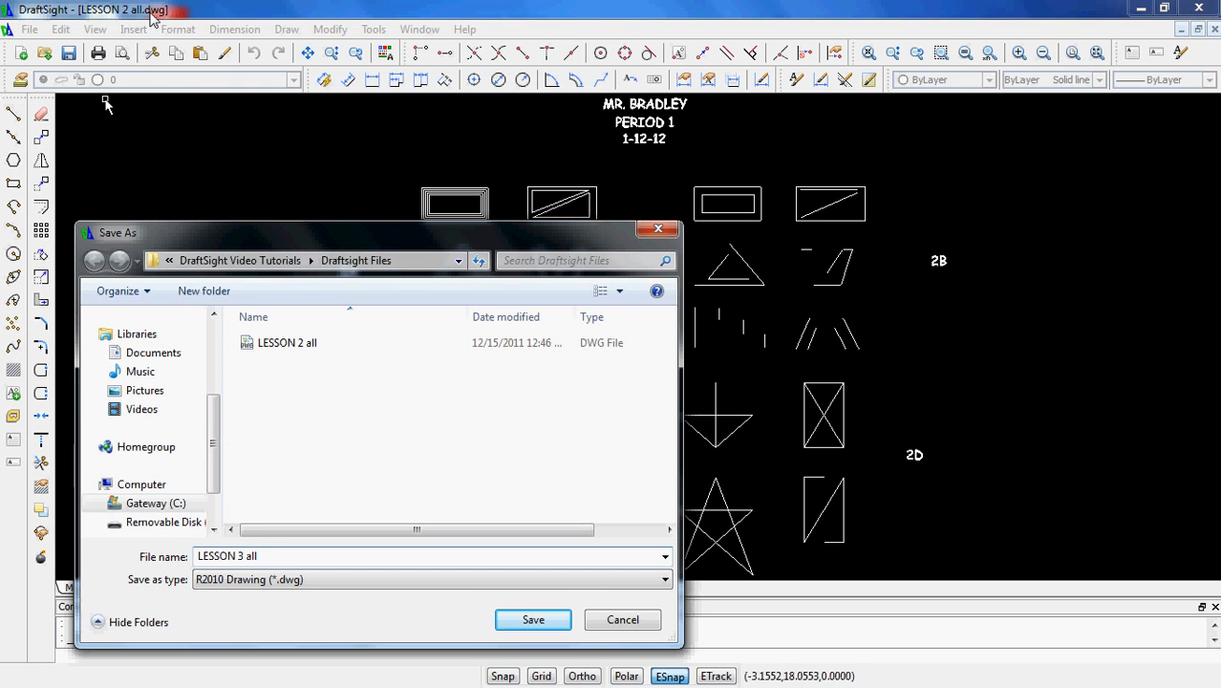
{"action": "left_click_drag", "start_coordinate": [268, 233], "coordinate": [289, 140]}
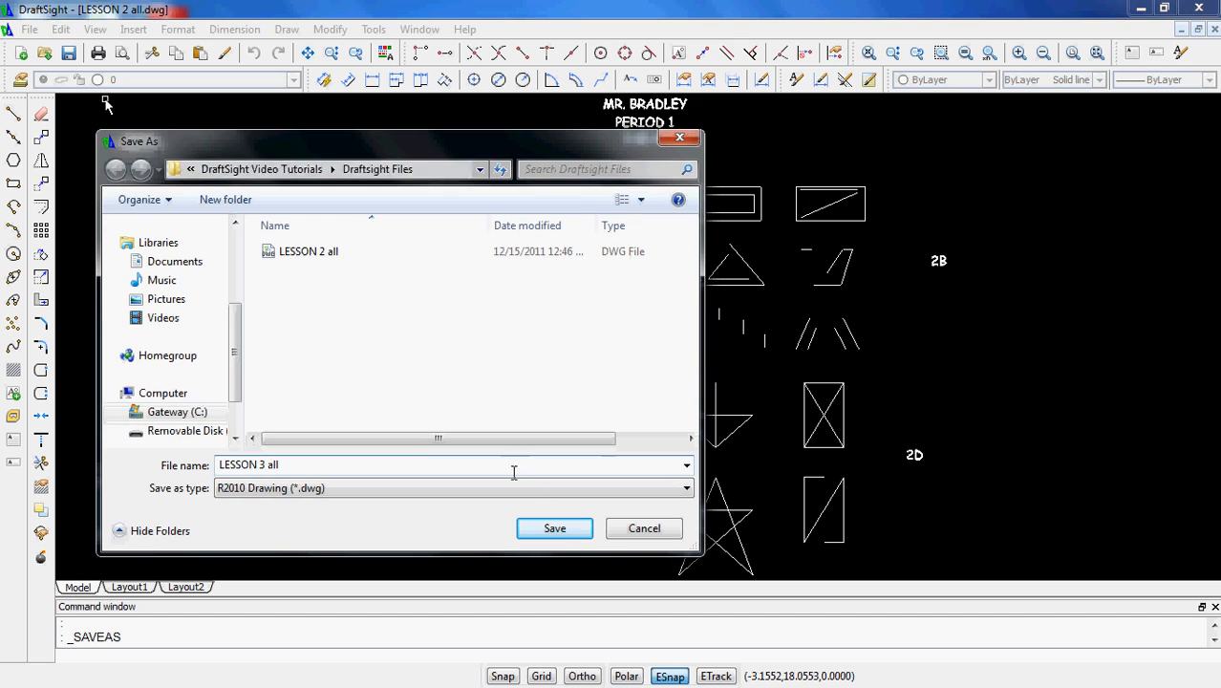
{"action": "left_click", "coordinate": [554, 527]}
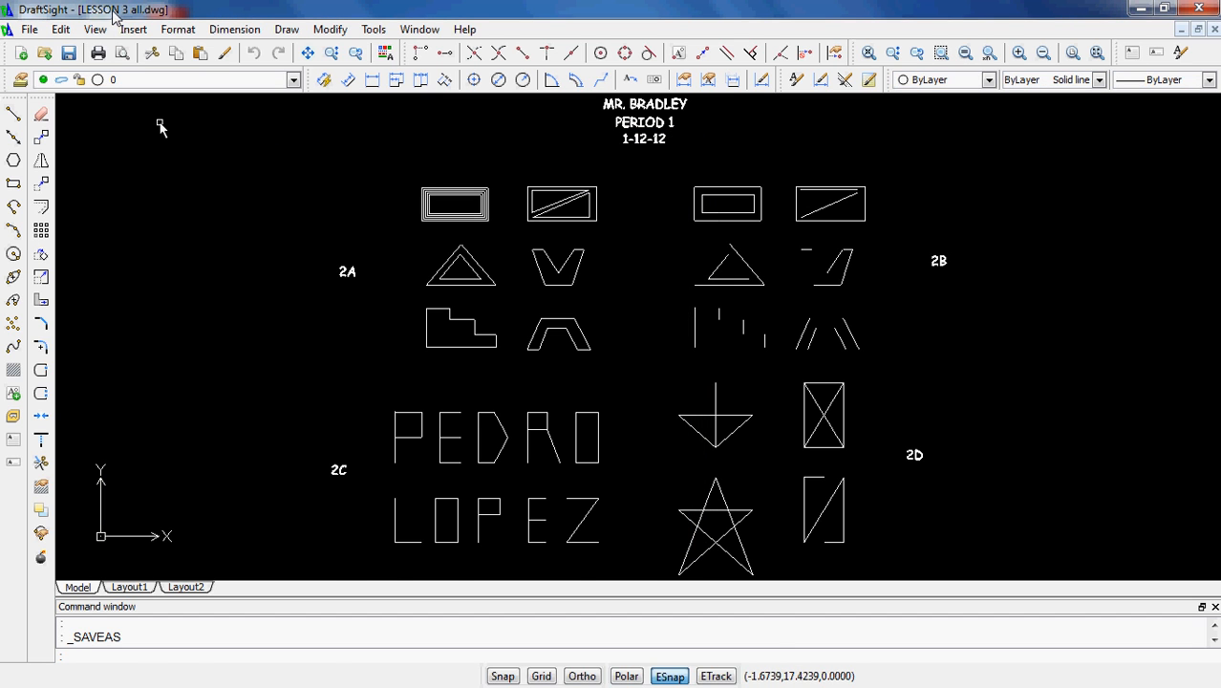
Delete all the line-drawn letters of the name beside the 2C label
{"action": "scroll", "coordinate": [368, 287], "scroll_direction": "down", "scroll_amount": 2}
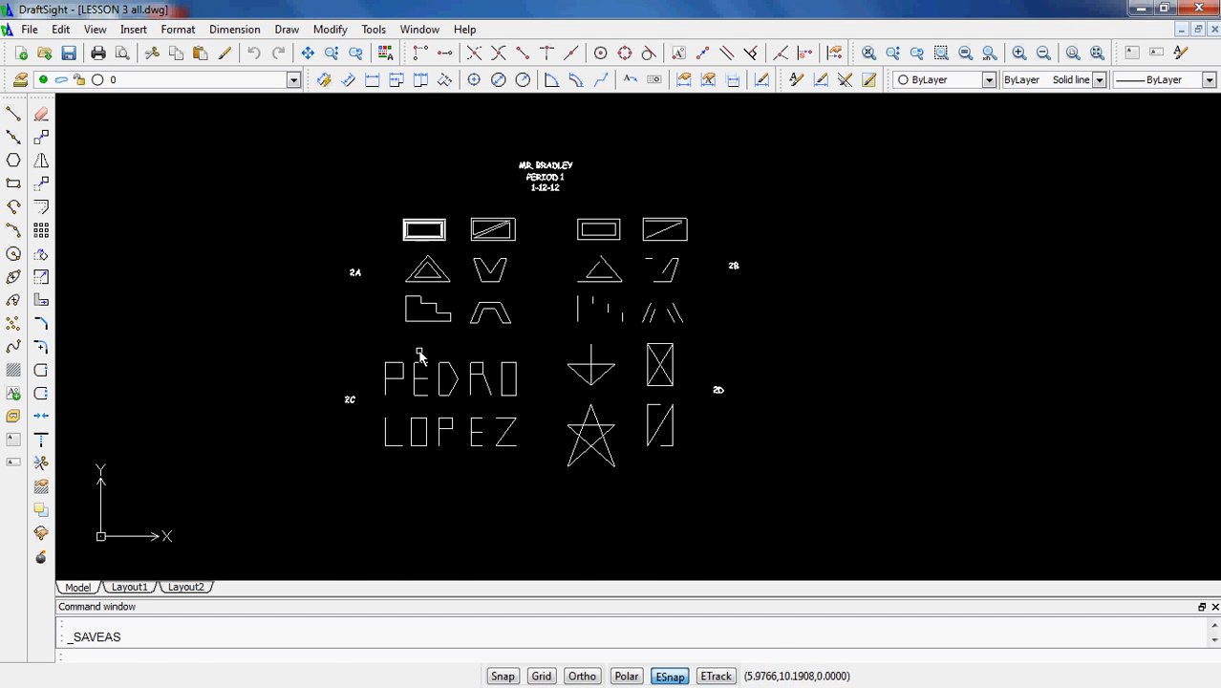
{"action": "scroll", "coordinate": [539, 354], "scroll_direction": "up", "scroll_amount": 2}
{"action": "middle_click_drag", "start_coordinate": [426, 319], "coordinate": [497, 406]}
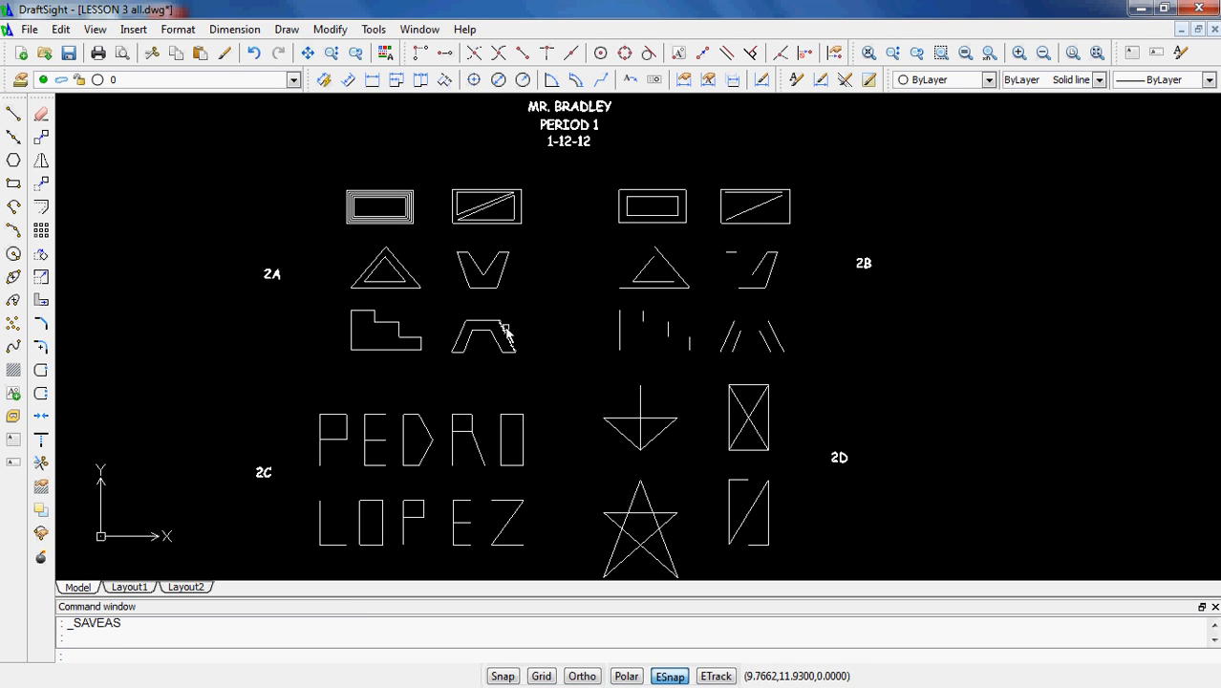
{"action": "middle_click_drag", "start_coordinate": [504, 368], "coordinate": [521, 322]}
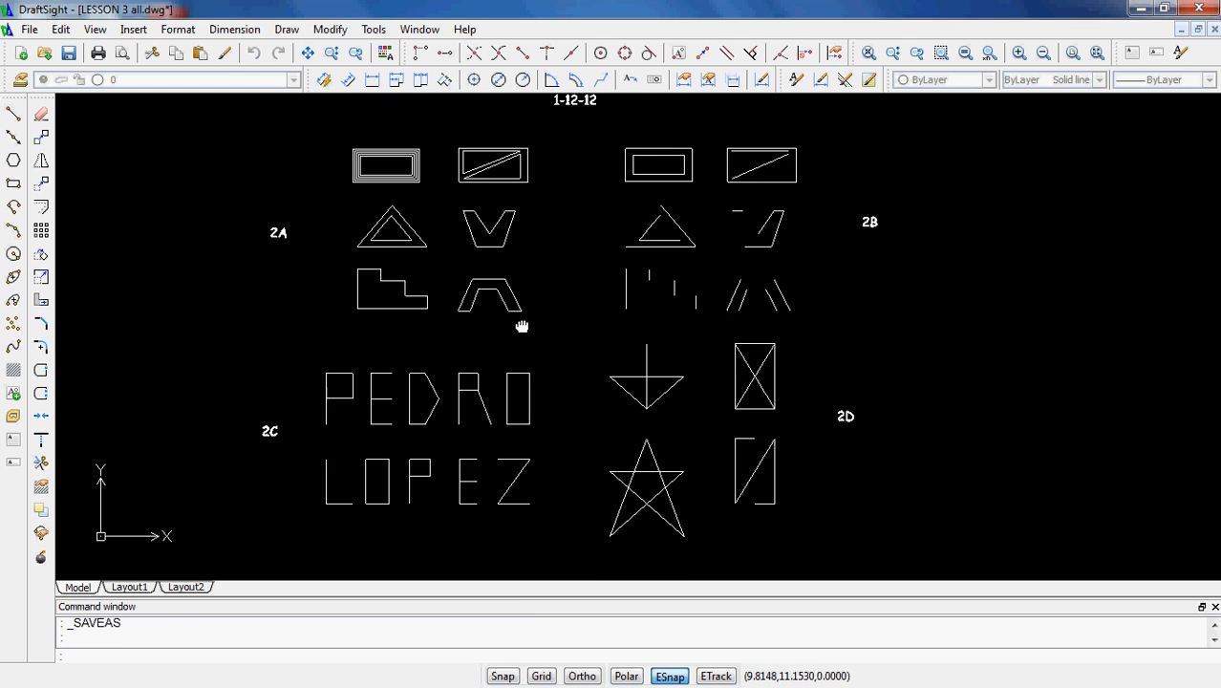
{"action": "left_click", "coordinate": [546, 513]}
{"action": "left_click", "coordinate": [321, 328]}
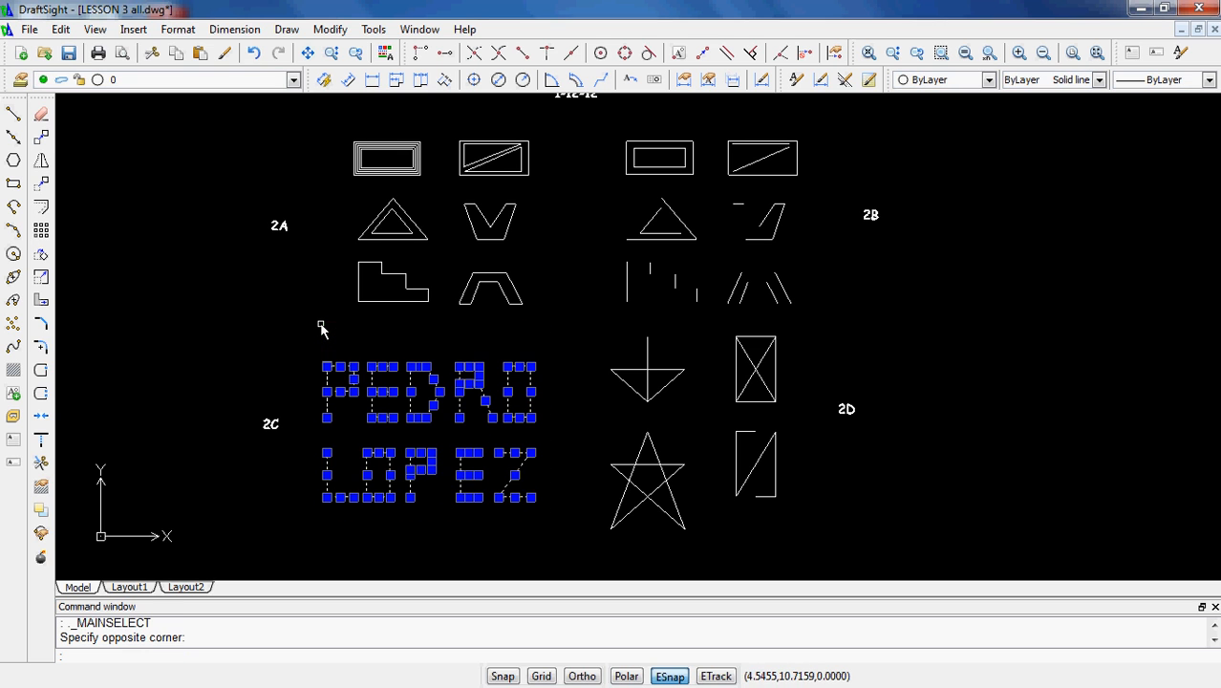
{"action": "key", "text": "Delete"}
Delete all six shapes beside the 2A label
{"action": "left_click", "coordinate": [536, 333]}
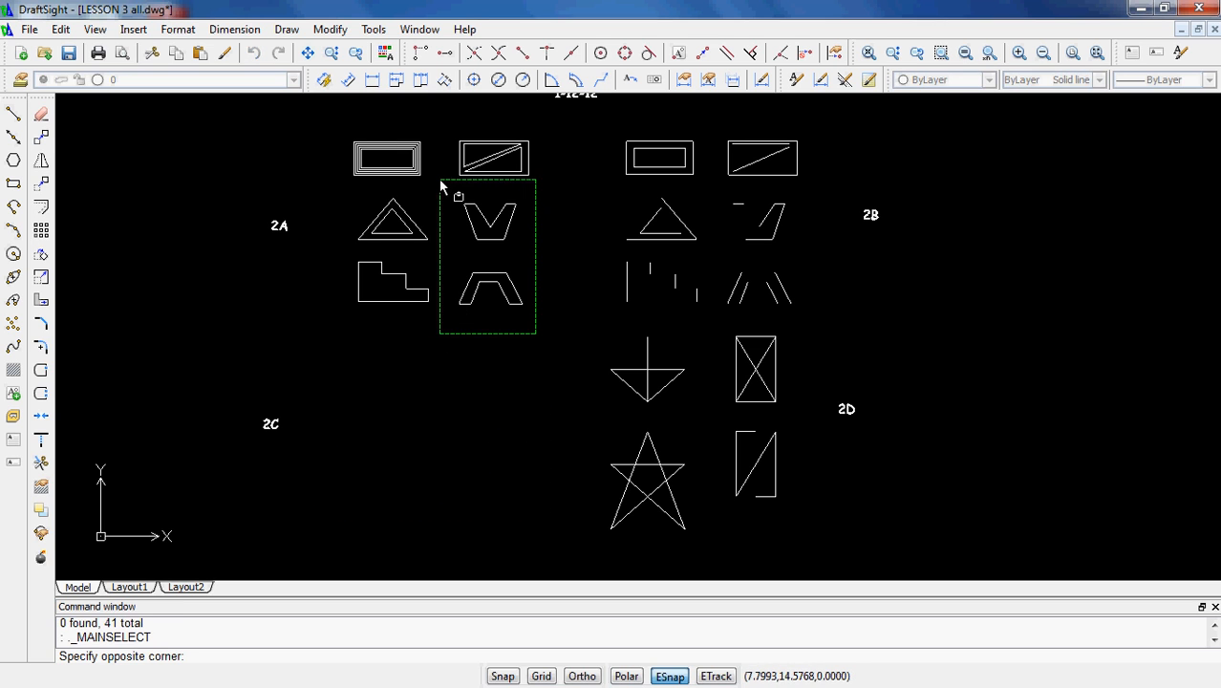
{"action": "left_click", "coordinate": [348, 123]}
{"action": "key", "text": "Delete"}
Delete the star and the open rectangle with a diagonal in the lower row of section 2D
{"action": "middle_click_drag", "start_coordinate": [561, 360], "coordinate": [456, 375]}
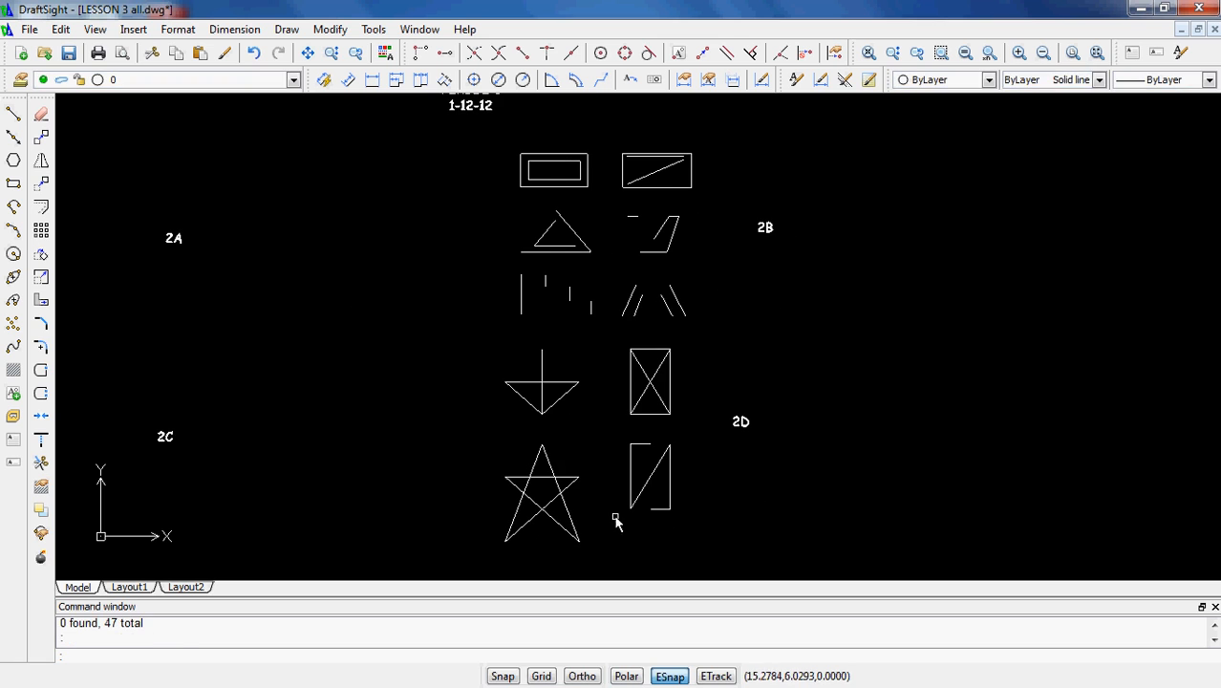
{"action": "left_click", "coordinate": [691, 548]}
{"action": "left_click", "coordinate": [479, 420]}
{"action": "key", "text": "Delete"}
Try a right-to-left crossing selection on the right diagonal of the 2D arrow, and clear the selection
{"action": "scroll", "coordinate": [562, 417], "scroll_direction": "up", "scroll_amount": 5}
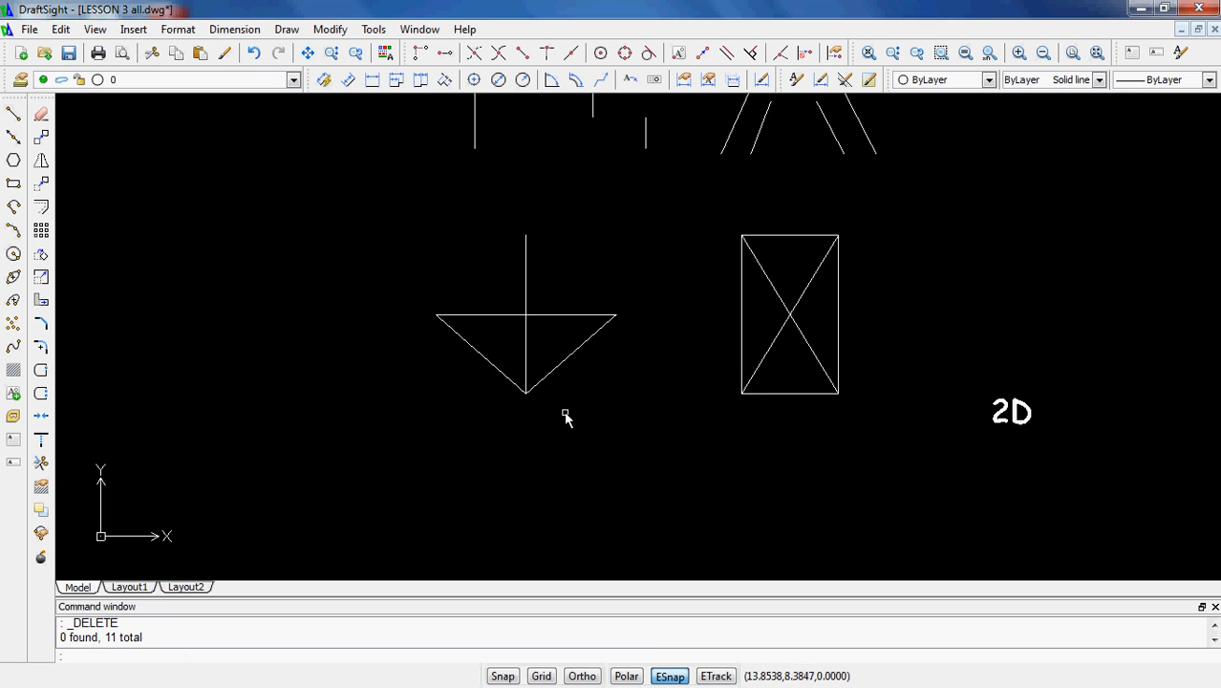
{"action": "left_click", "coordinate": [602, 407]}
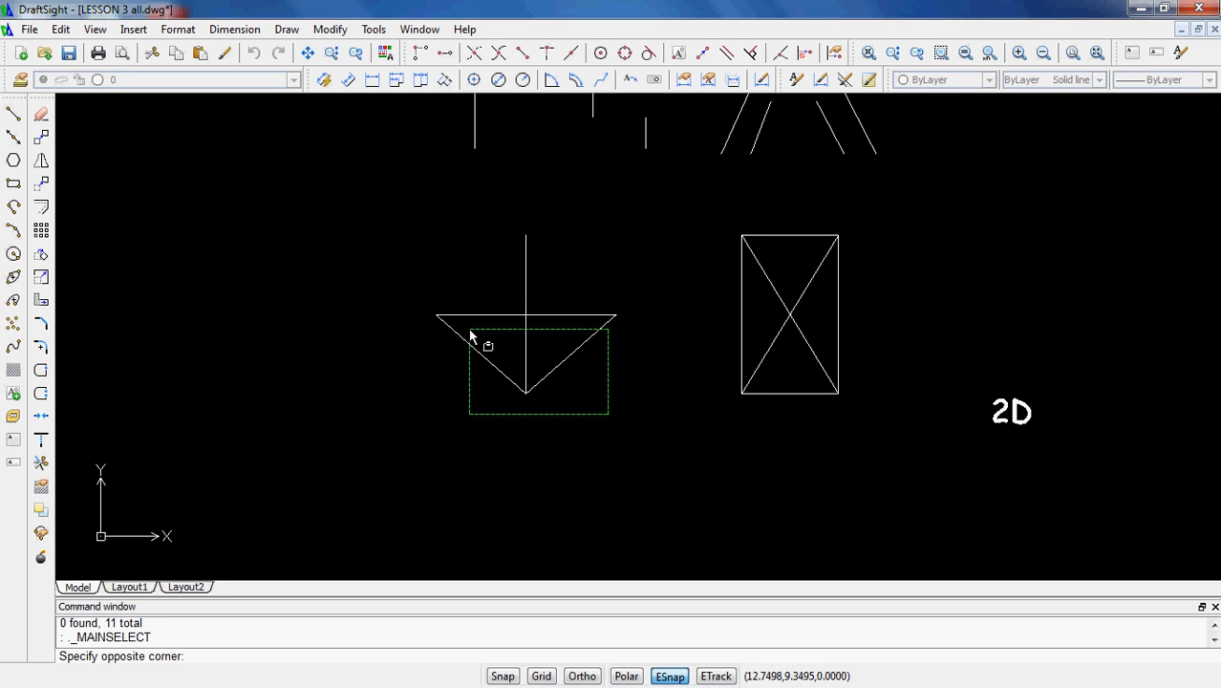
{"action": "left_click", "coordinate": [554, 417]}
{"action": "left_click", "coordinate": [619, 402]}
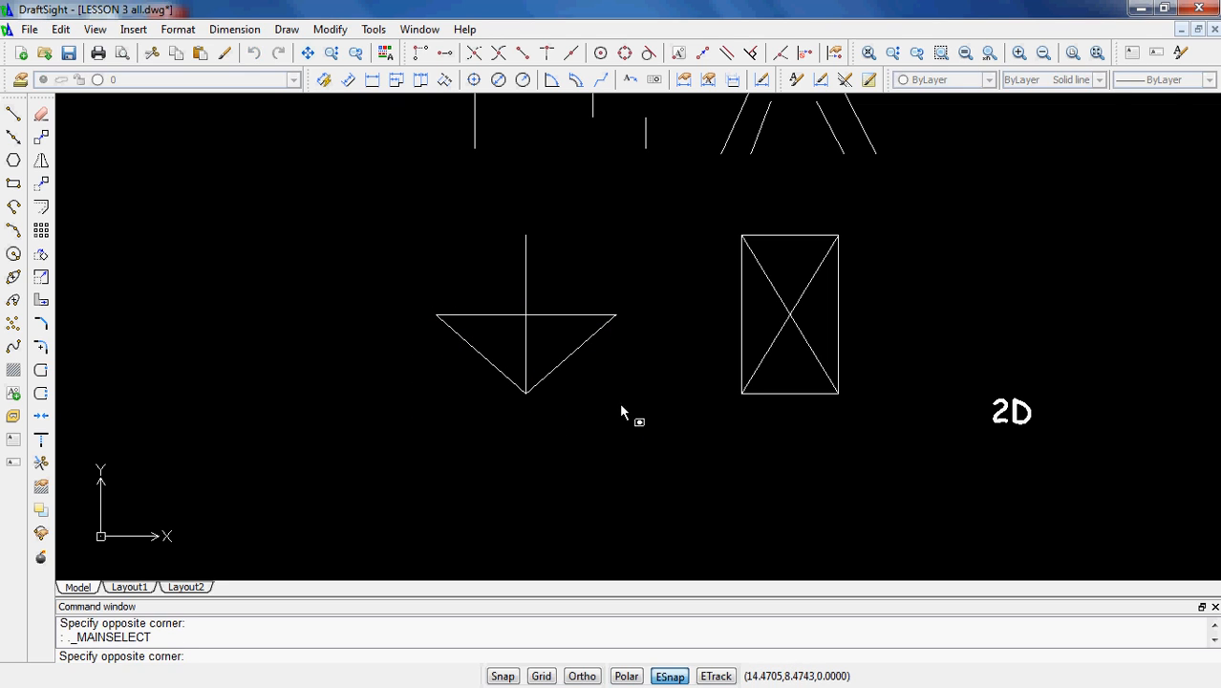
{"action": "left_click", "coordinate": [565, 352]}
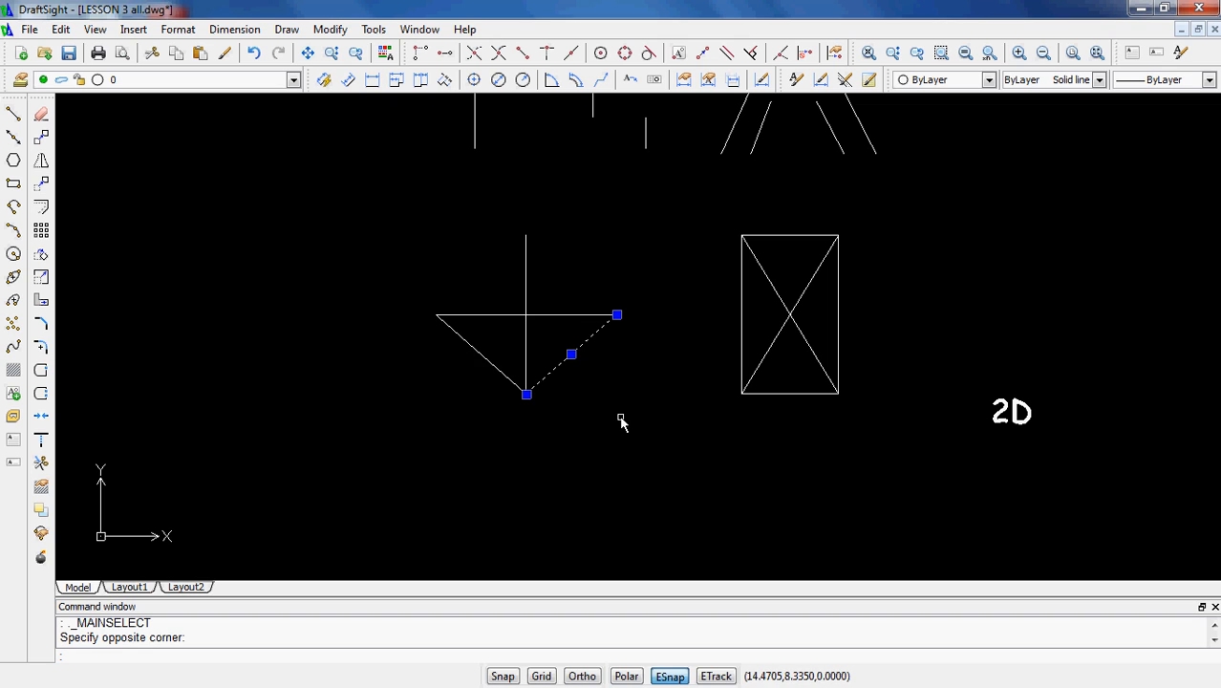
{"action": "key", "text": "Escape"}
{"action": "key", "text": "Escape"}
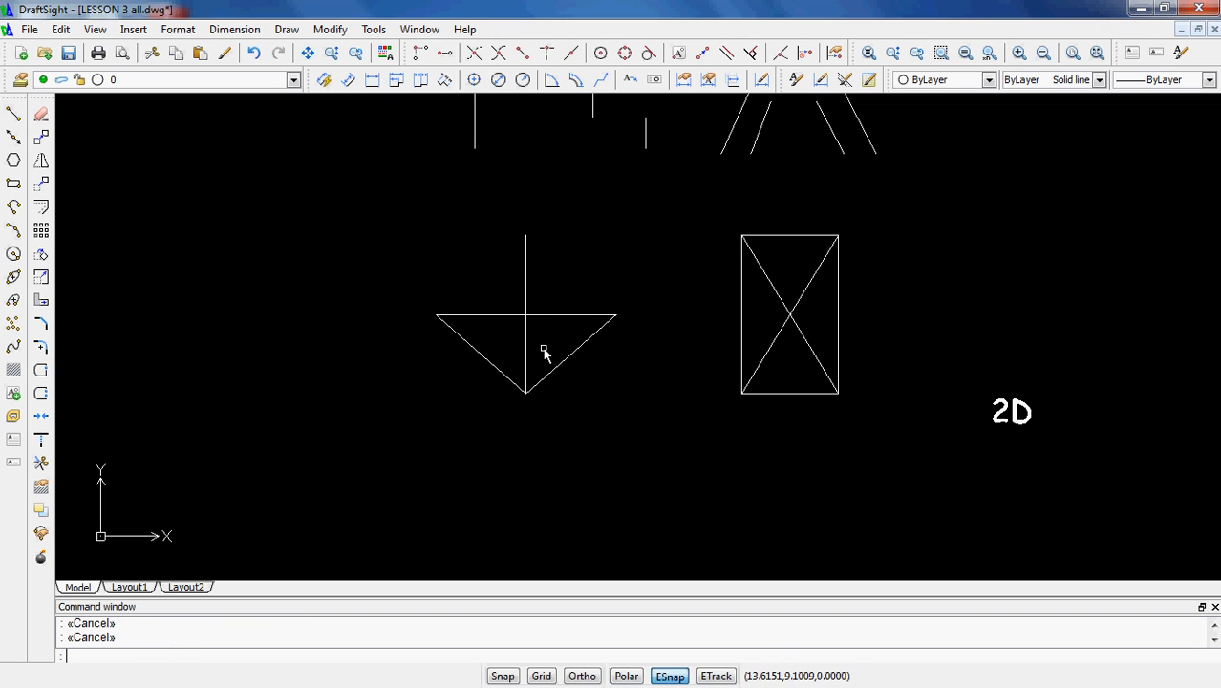
Try left-to-right window selections partly and fully around the arrow's right diagonal, and clear the selection
{"action": "left_click", "coordinate": [545, 349]}
{"action": "left_click", "coordinate": [602, 387]}
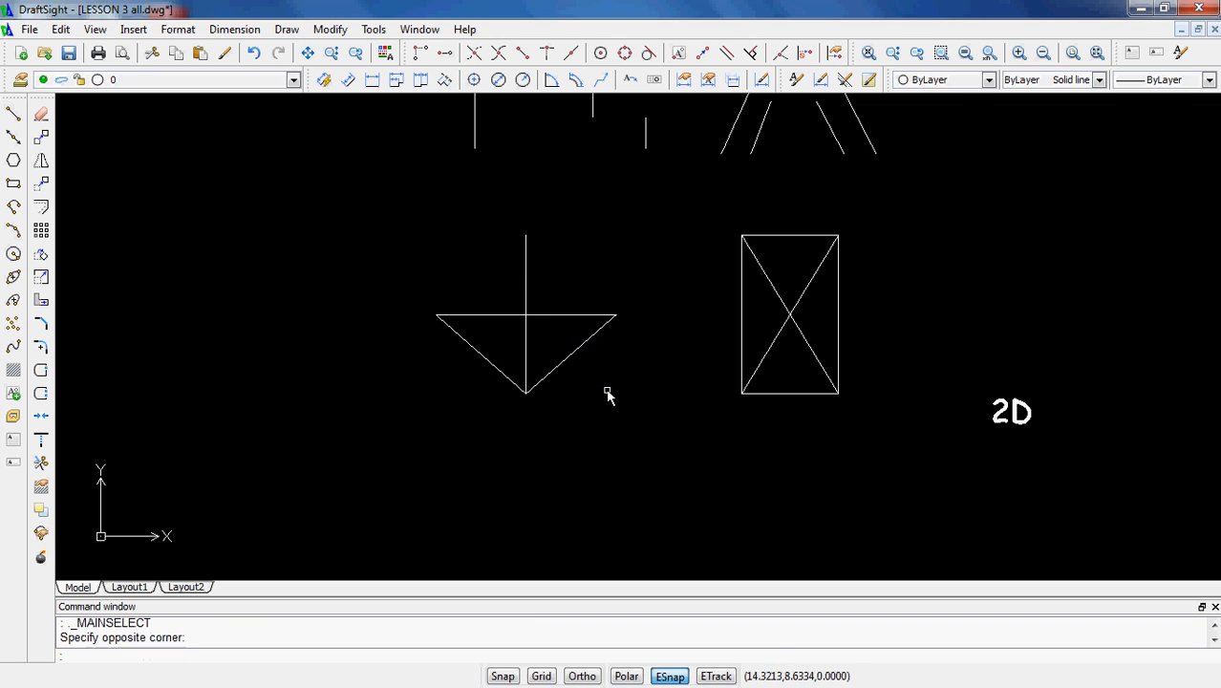
{"action": "left_click", "coordinate": [490, 285]}
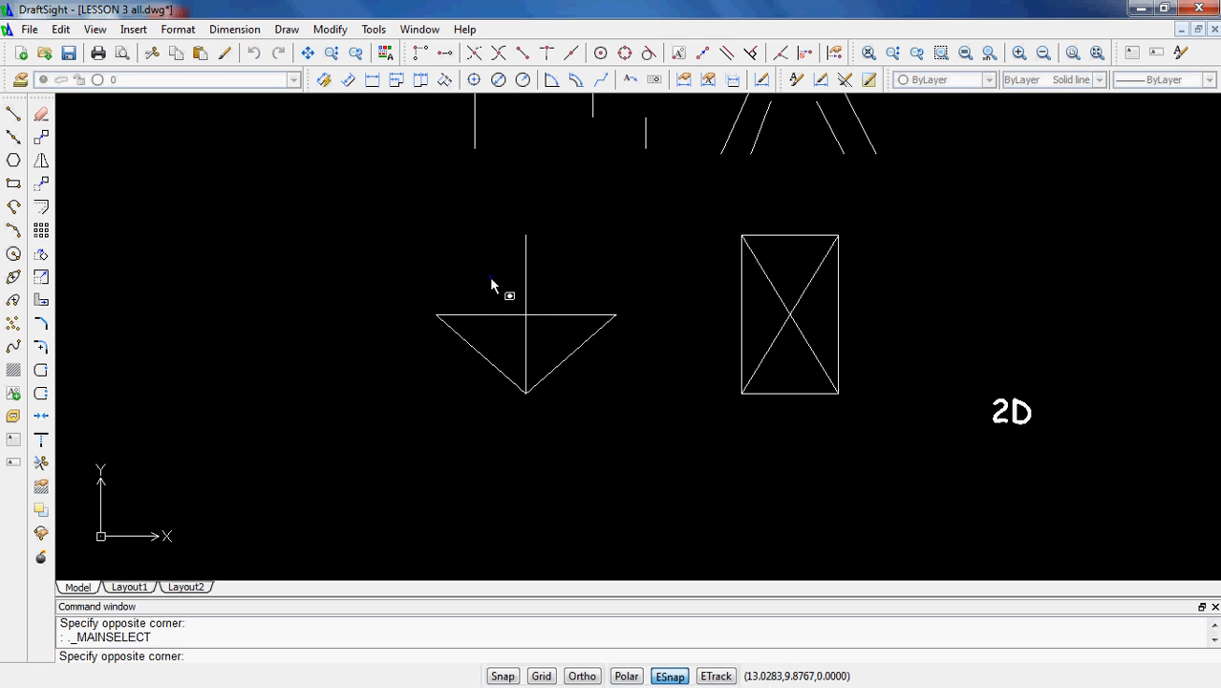
{"action": "left_click", "coordinate": [637, 425]}
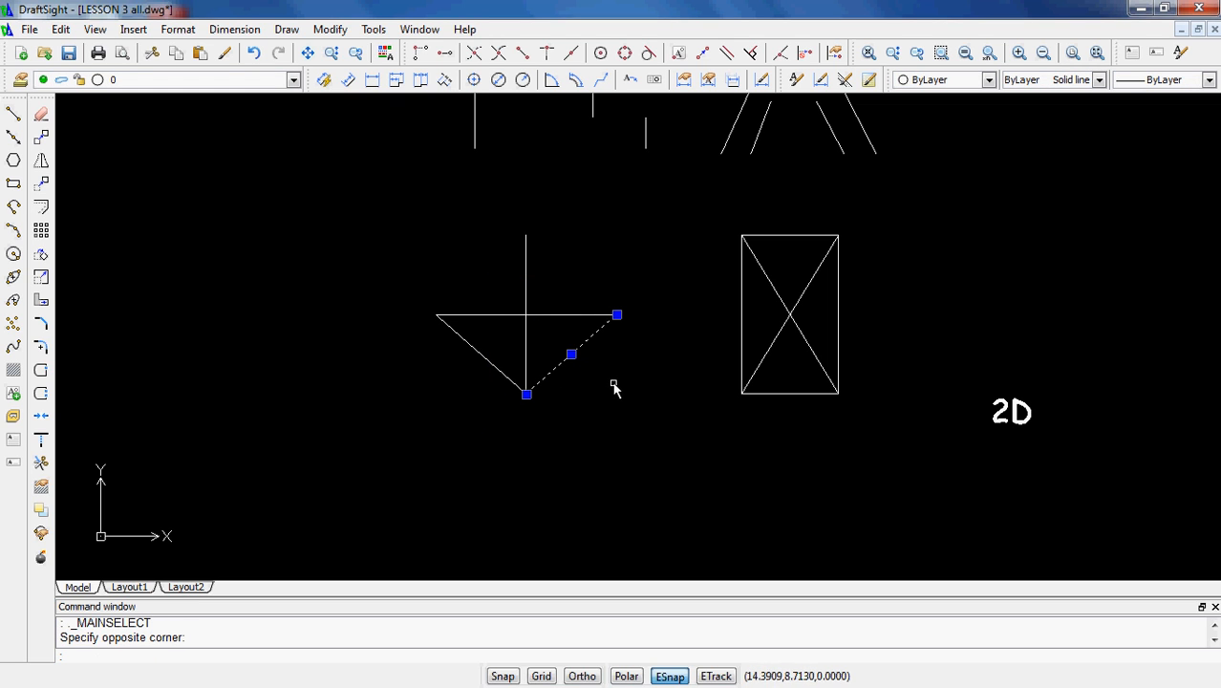
{"action": "key", "text": "Escape"}
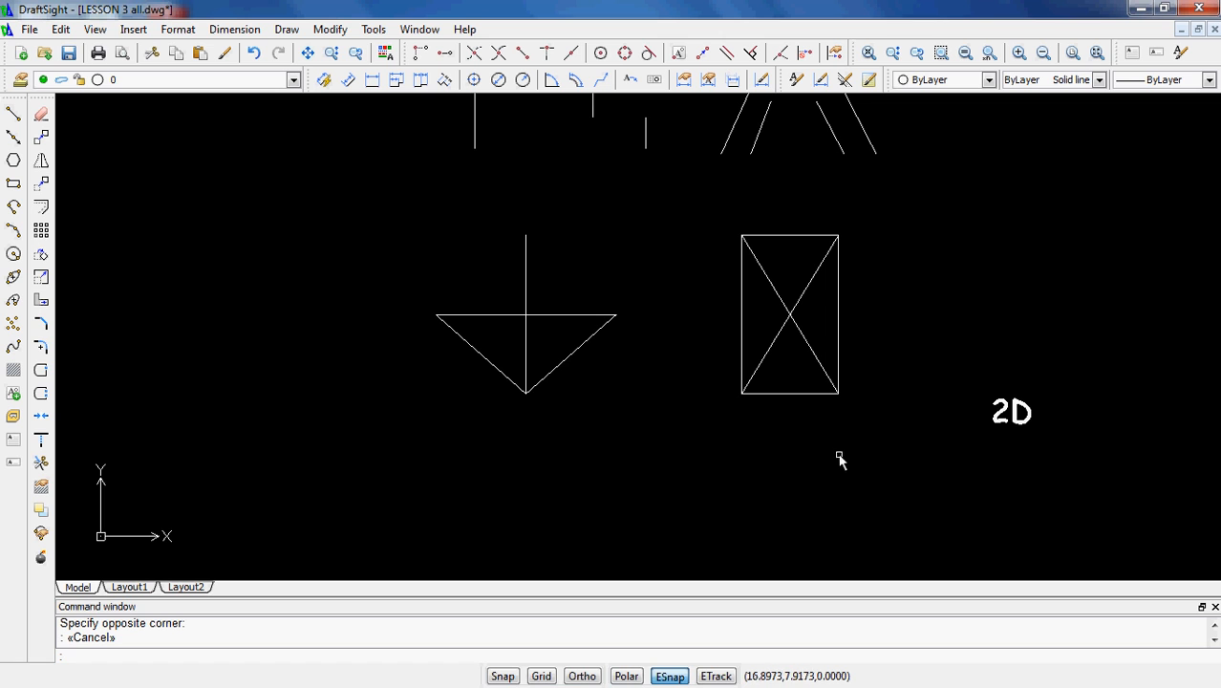
Delete all remaining shapes of sections 2B and 2D, keeping the title and the section labels
{"action": "scroll", "coordinate": [836, 458], "scroll_direction": "down", "scroll_amount": 2}
{"action": "left_click", "coordinate": [879, 466]}
{"action": "middle_click_drag", "start_coordinate": [644, 269], "coordinate": [636, 315]}
{"action": "scroll", "coordinate": [638, 302], "scroll_direction": "down", "scroll_amount": 2}
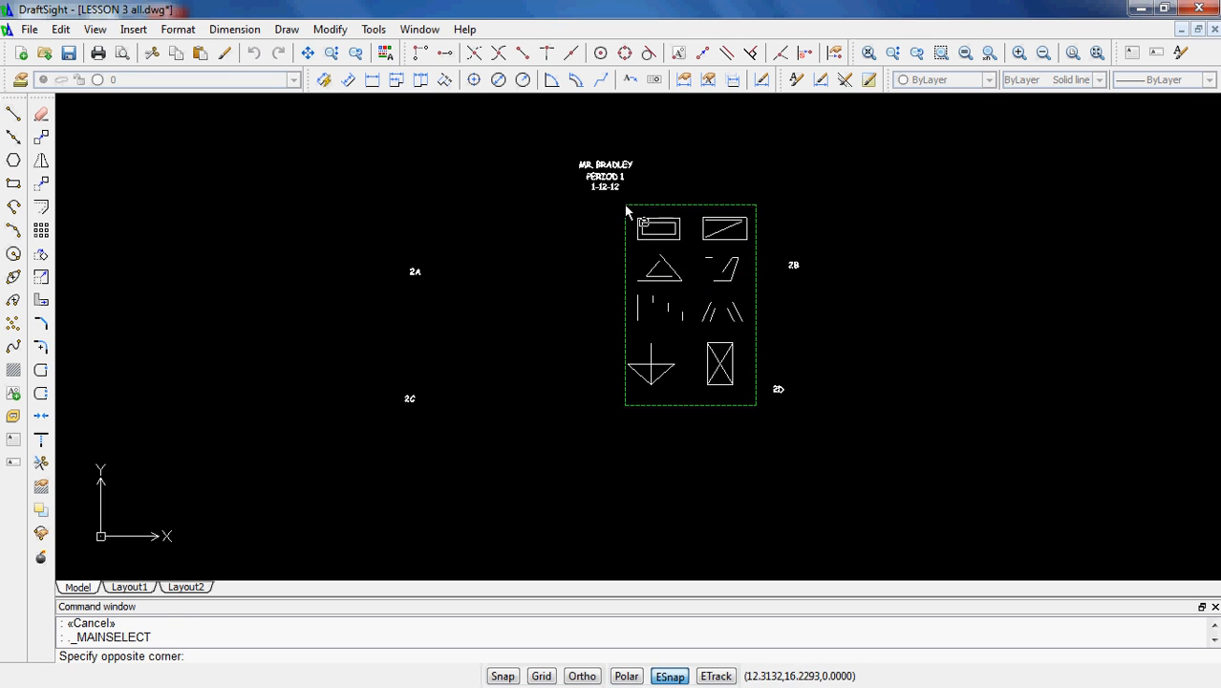
{"action": "left_click", "coordinate": [625, 207]}
{"action": "key", "text": "Delete"}
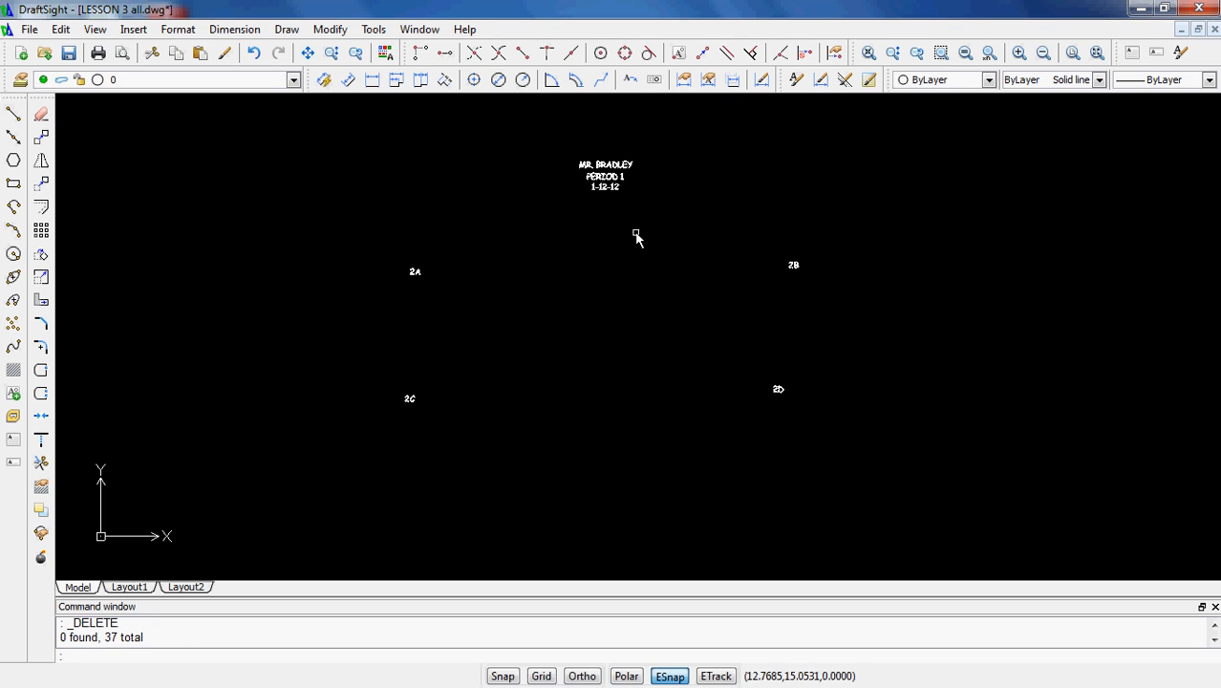
Change the text of the 2A label to 3A
{"action": "scroll", "coordinate": [611, 229], "scroll_direction": "up", "scroll_amount": 2}
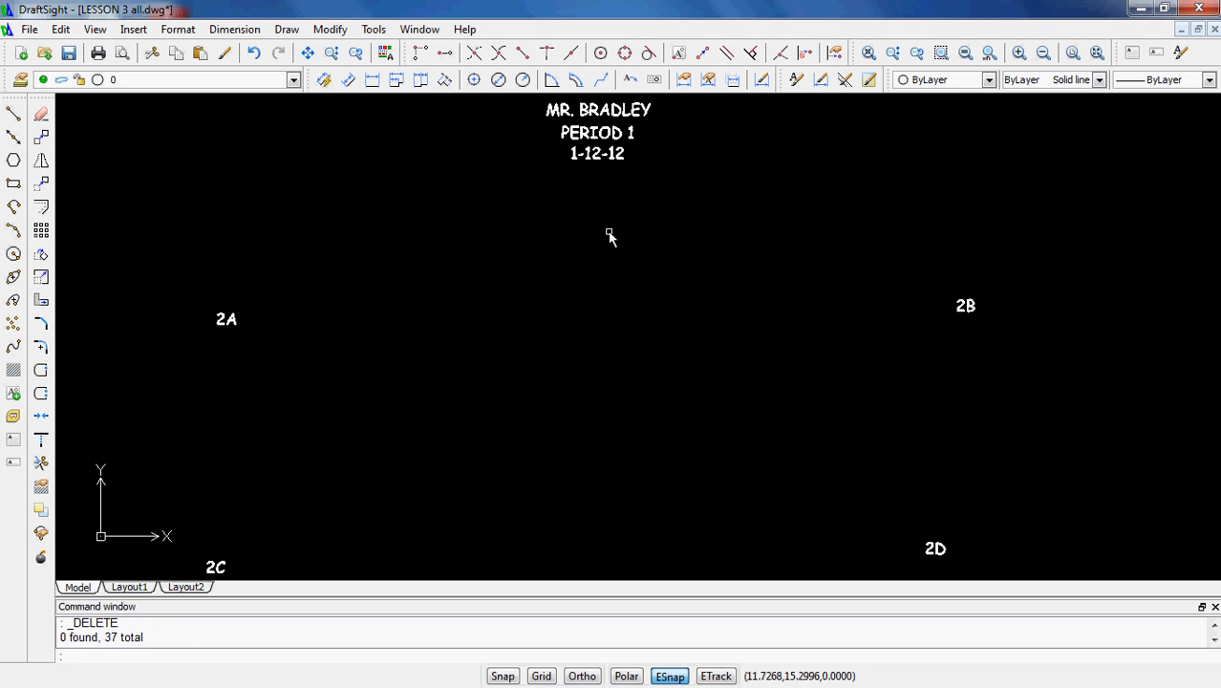
{"action": "double_click", "coordinate": [226, 321]}
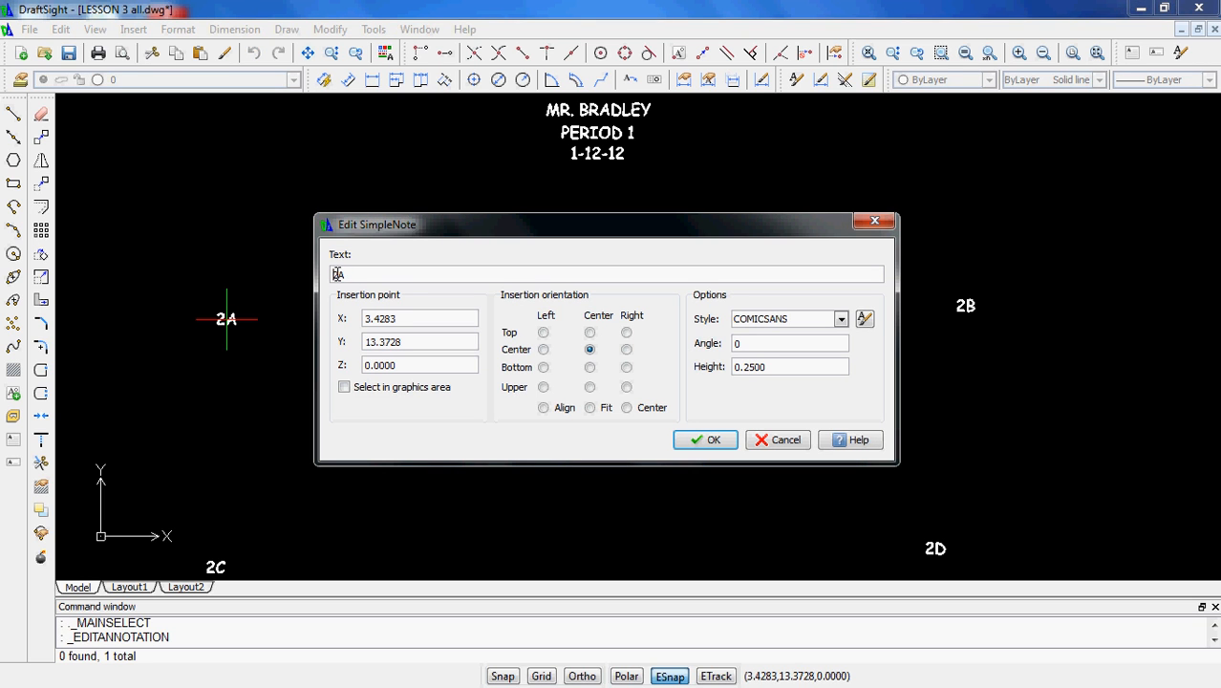
{"action": "key", "text": "Return"}
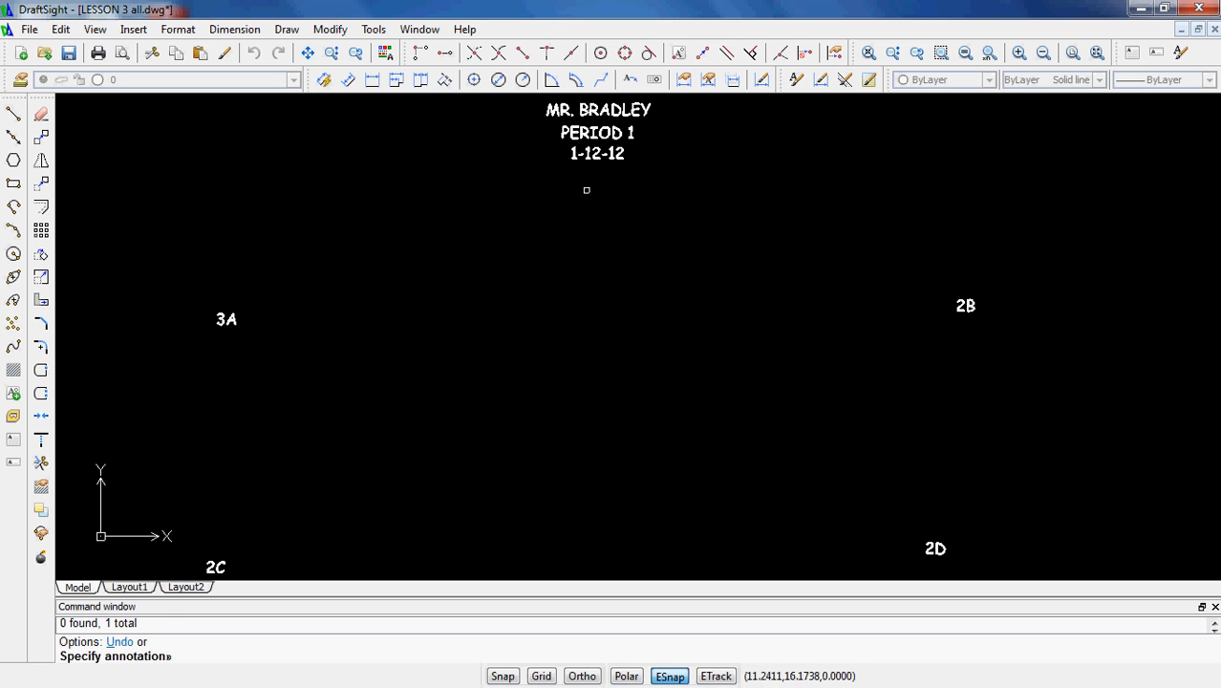
Change the date line in the title text to 1-14-12
{"action": "scroll", "coordinate": [576, 241], "scroll_direction": "up", "scroll_amount": 3}
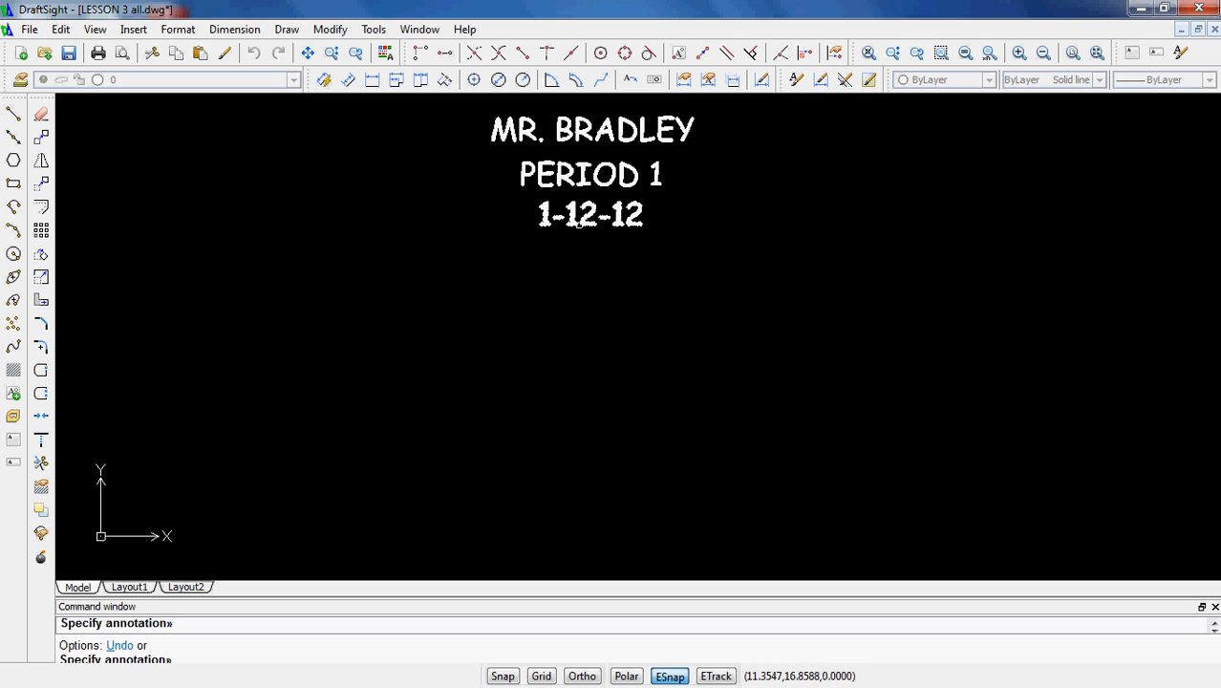
{"action": "double_click", "coordinate": [578, 221]}
{"action": "left_click", "coordinate": [349, 276]}
{"action": "key", "text": "Delete"}
{"action": "type", "text": "4-12"}
{"action": "key", "text": "Return"}
{"action": "scroll", "coordinate": [571, 361], "scroll_direction": "down", "scroll_amount": 3}
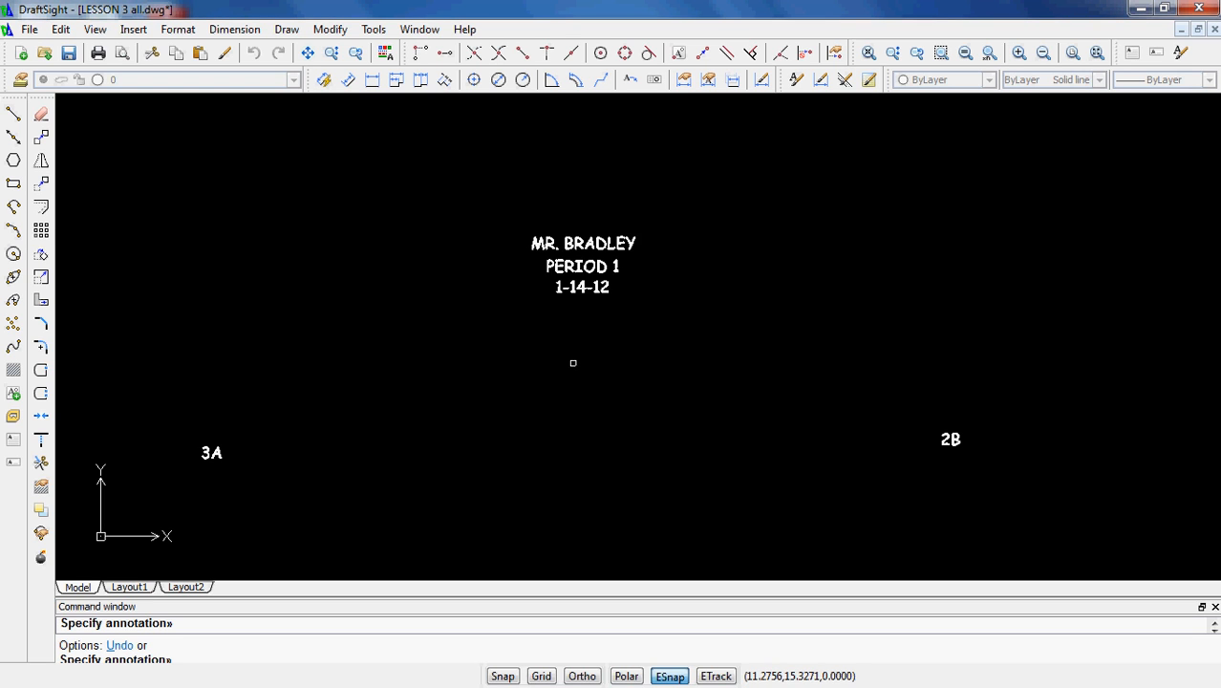
{"action": "key", "text": "Escape"}
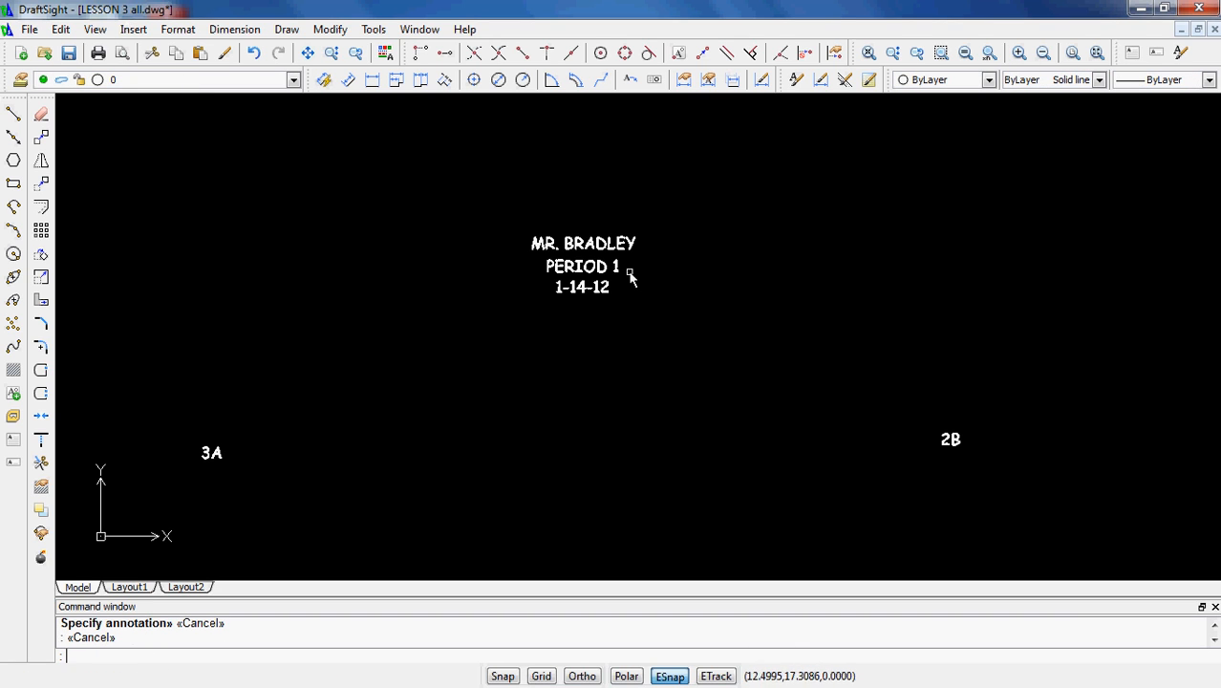
Change the text of the 2B label to 3B
{"action": "double_click", "coordinate": [950, 440]}
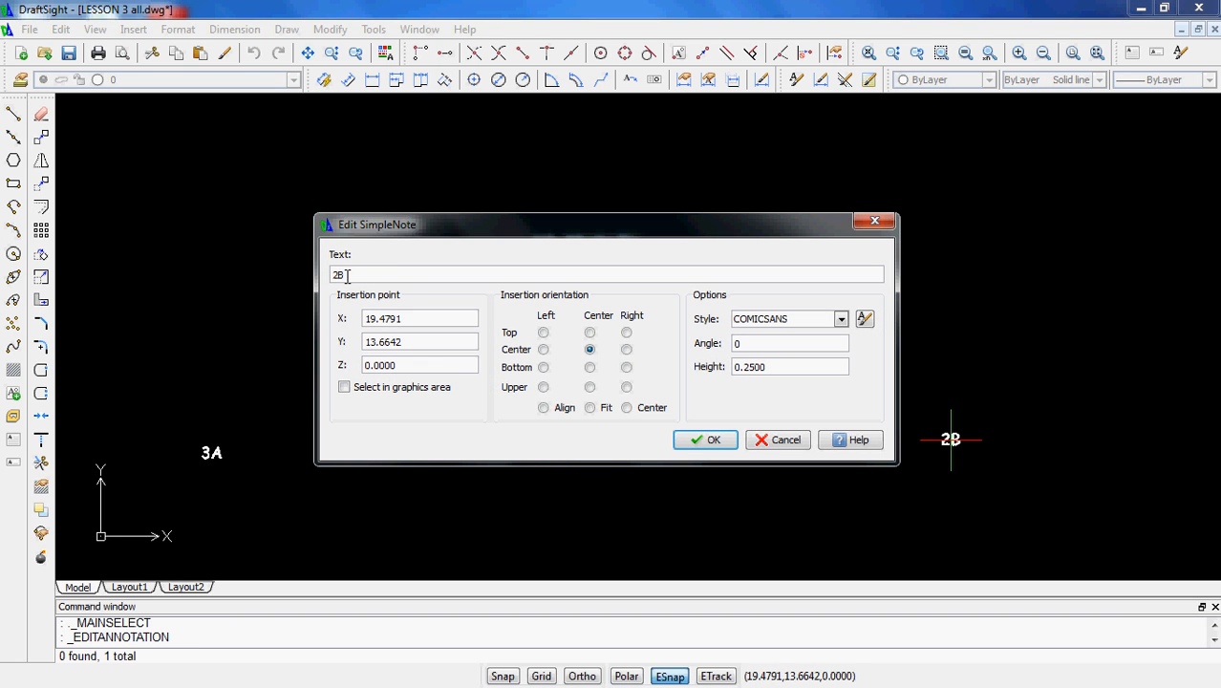
{"action": "type", "text": "3B"}
{"action": "key", "text": "Return"}
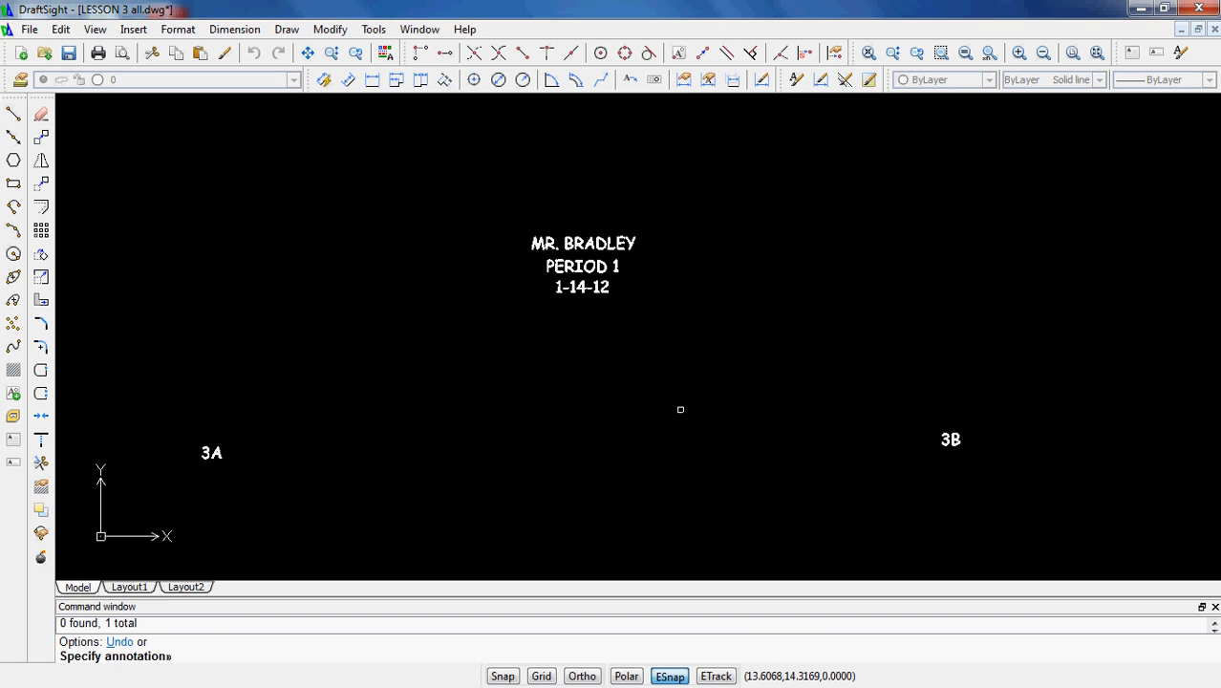
{"action": "key", "text": "Escape"}
{"action": "key", "text": "Escape"}
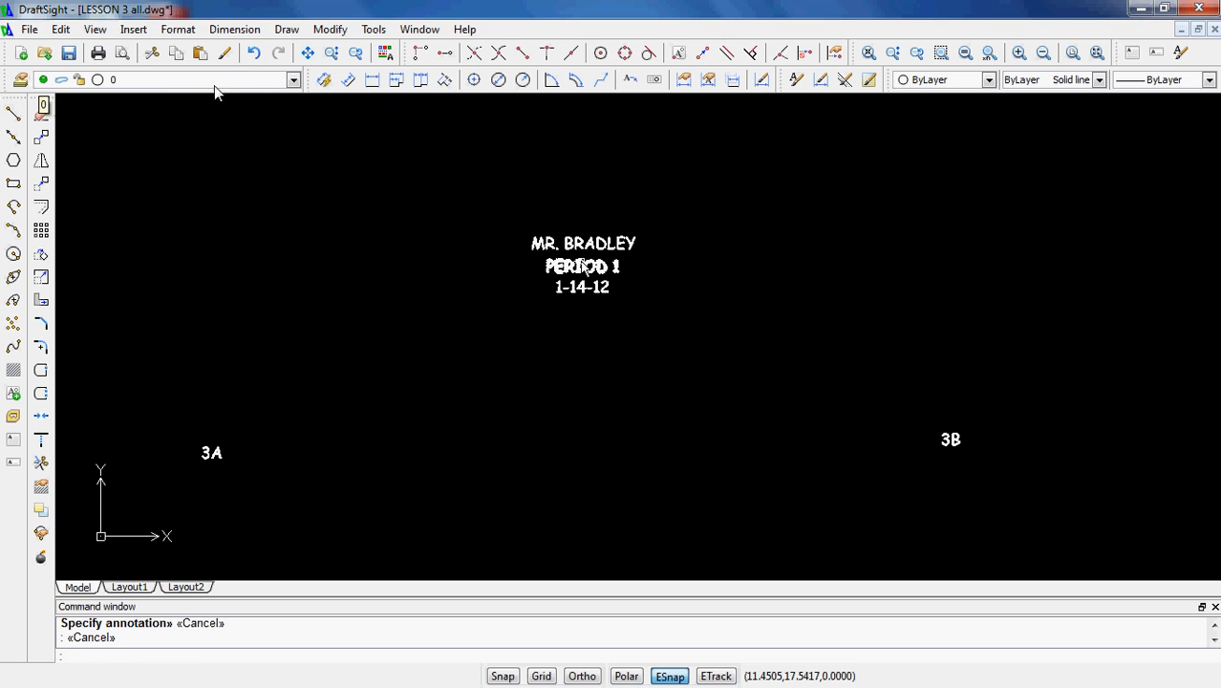
Create a new layer named BORDER
{"action": "left_click", "coordinate": [293, 81]}
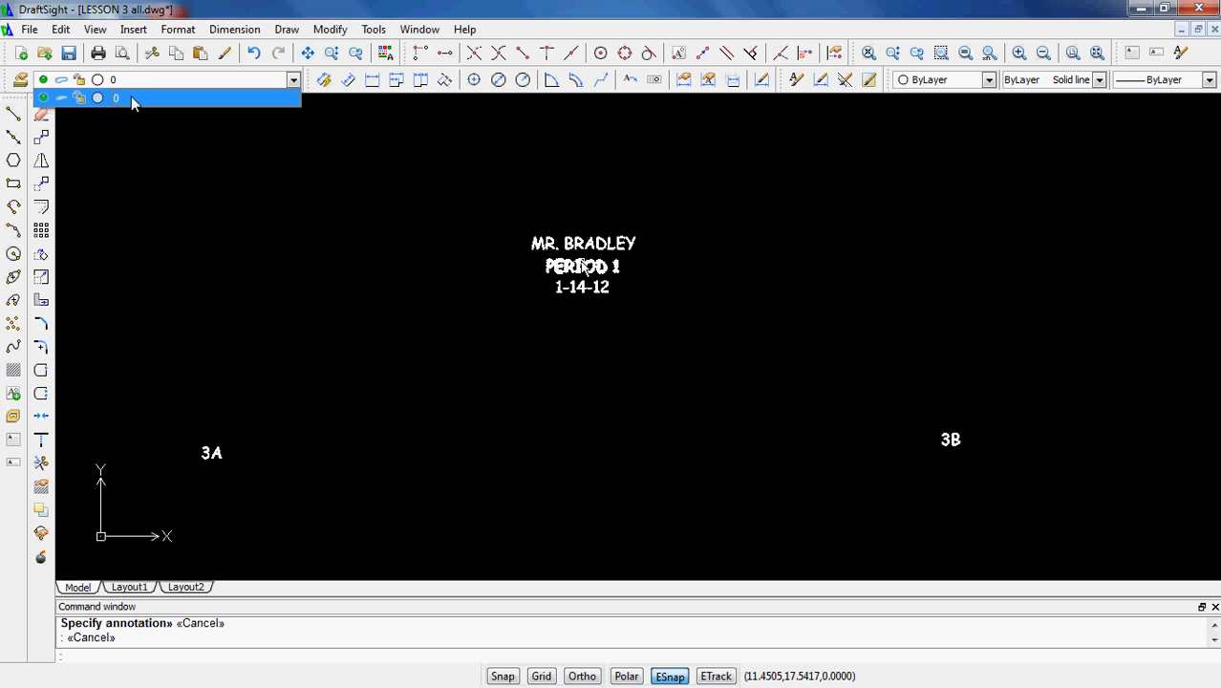
{"action": "left_click", "coordinate": [135, 164]}
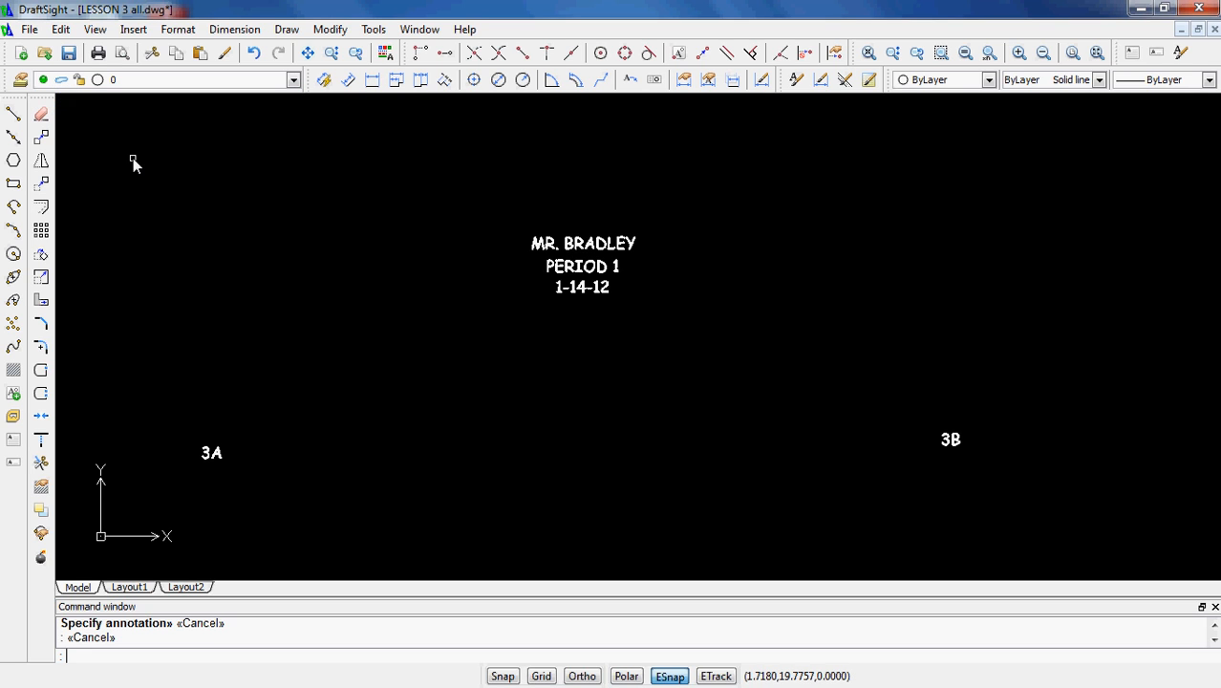
{"action": "left_click", "coordinate": [20, 81]}
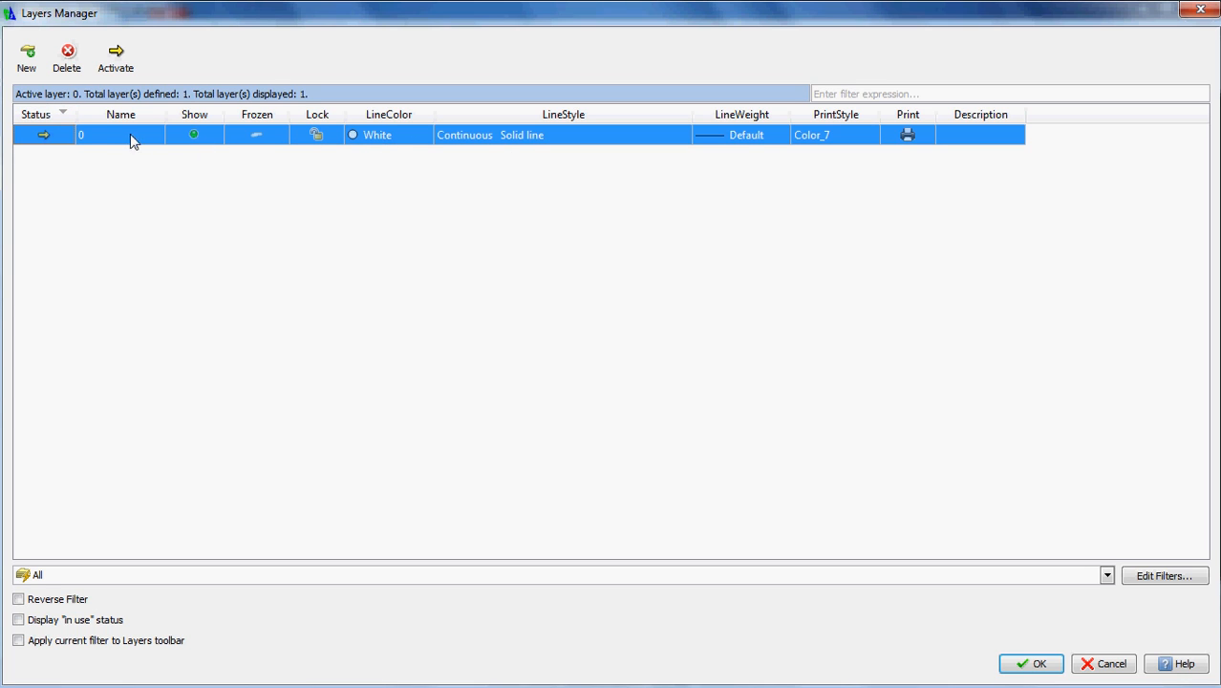
{"action": "left_click", "coordinate": [28, 59]}
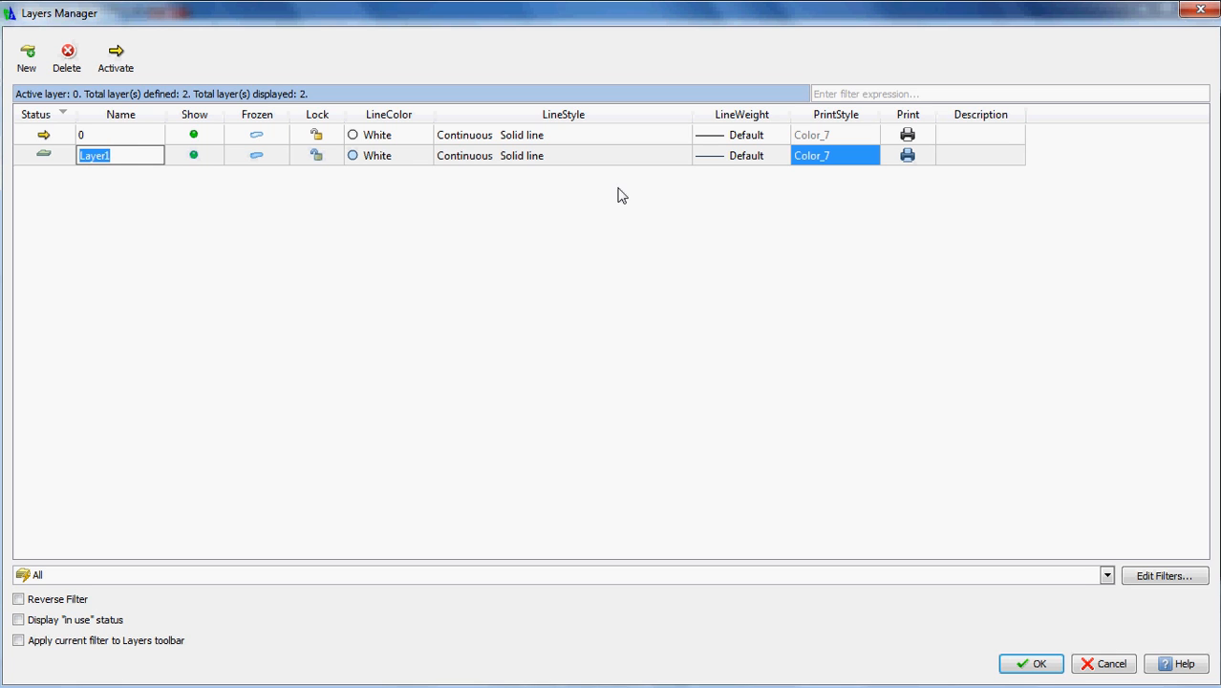
{"action": "type", "text": "BORDER"}
{"action": "key", "text": "Return"}
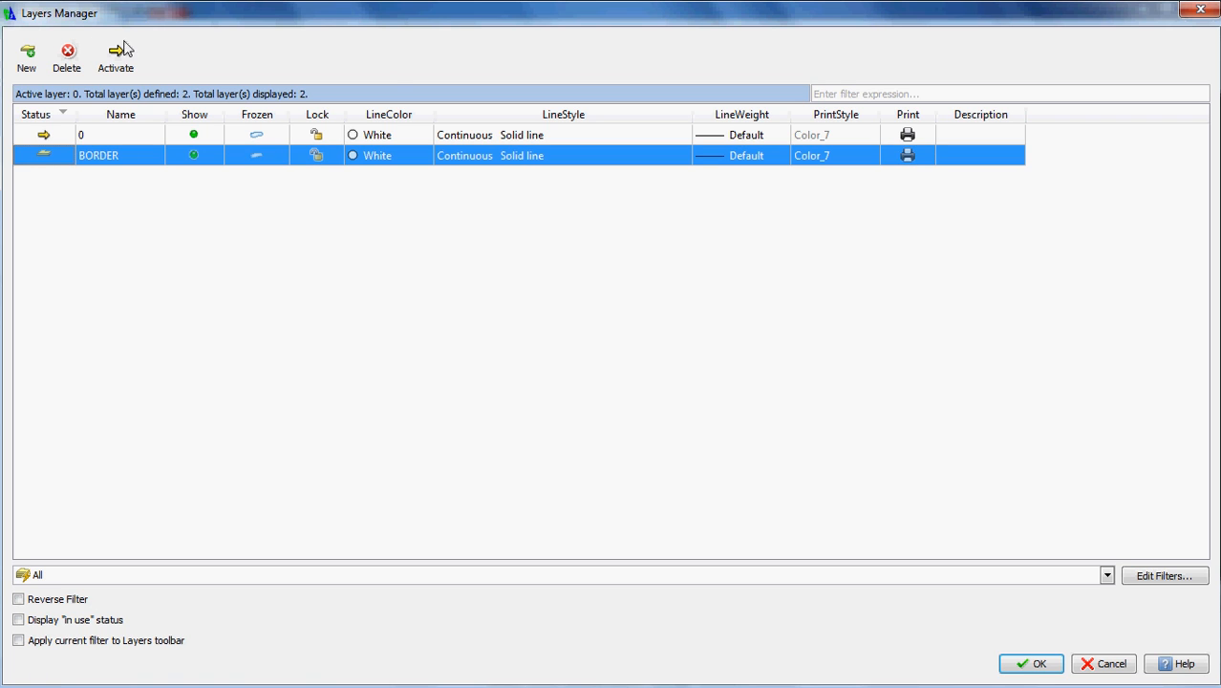
Add three more new layers after BORDER
{"action": "left_click", "coordinate": [38, 65]}
{"action": "left_click", "coordinate": [29, 57]}
{"action": "left_click", "coordinate": [29, 58]}
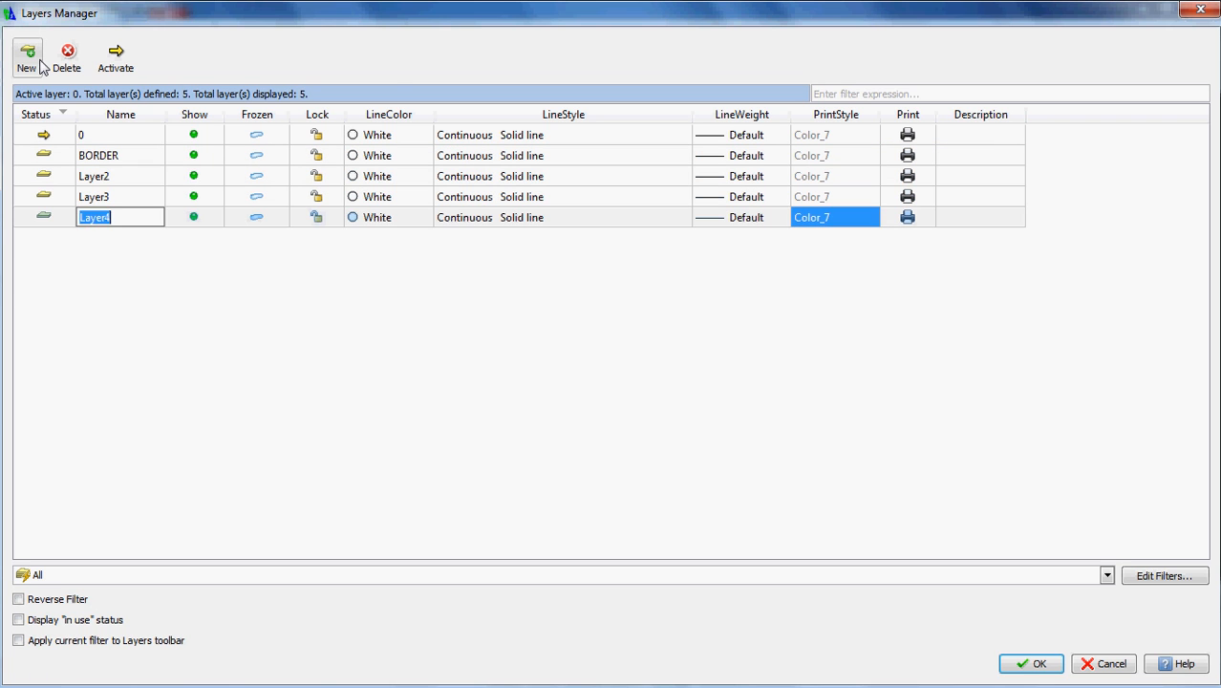
Add four more new layers below Layer4 in the layer list
{"action": "left_click", "coordinate": [29, 57]}
{"action": "left_click", "coordinate": [28, 57]}
{"action": "left_click", "coordinate": [29, 57]}
{"action": "left_click", "coordinate": [40, 63]}
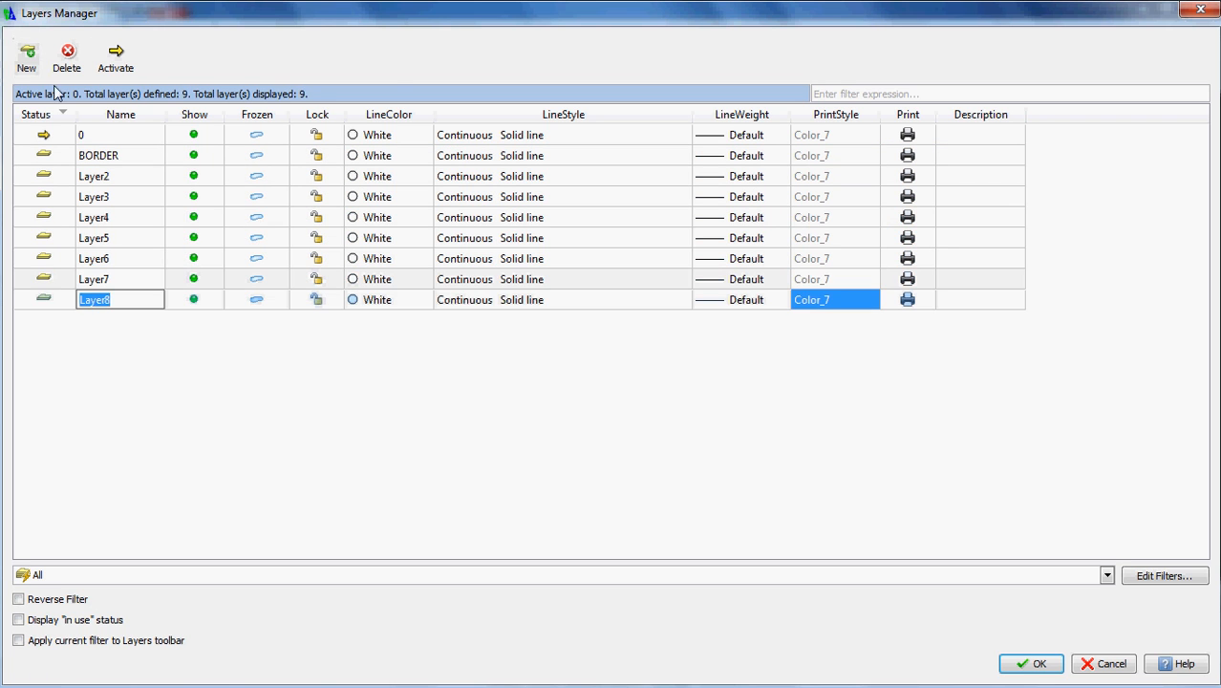
Rename Layer2 as CENTERLINE and Layer3 as CONSTRUCTION
{"action": "left_click", "coordinate": [111, 179]}
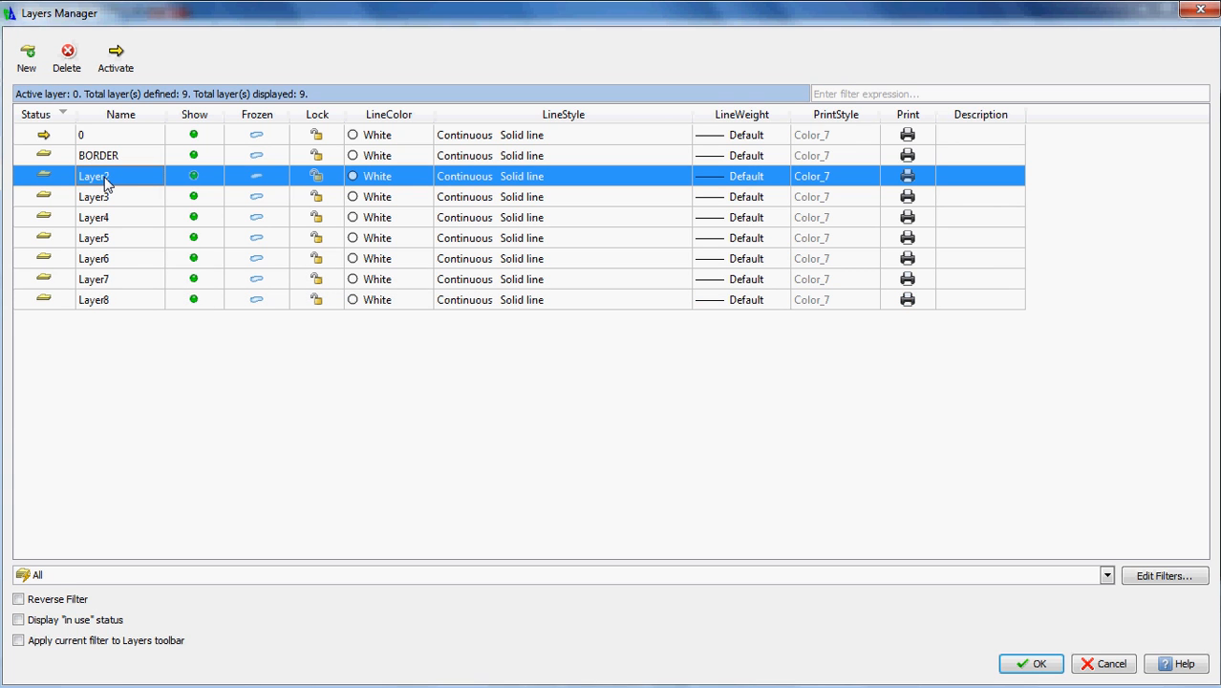
{"action": "left_click", "coordinate": [107, 182]}
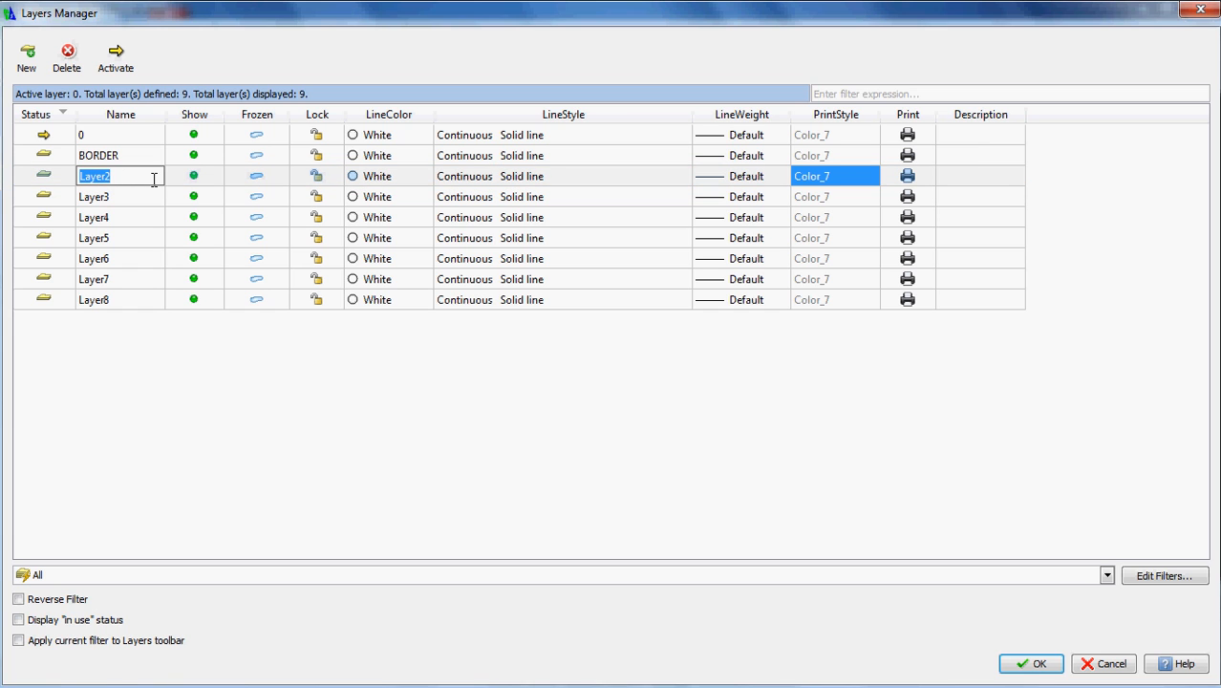
{"action": "type", "text": "CENTE"}
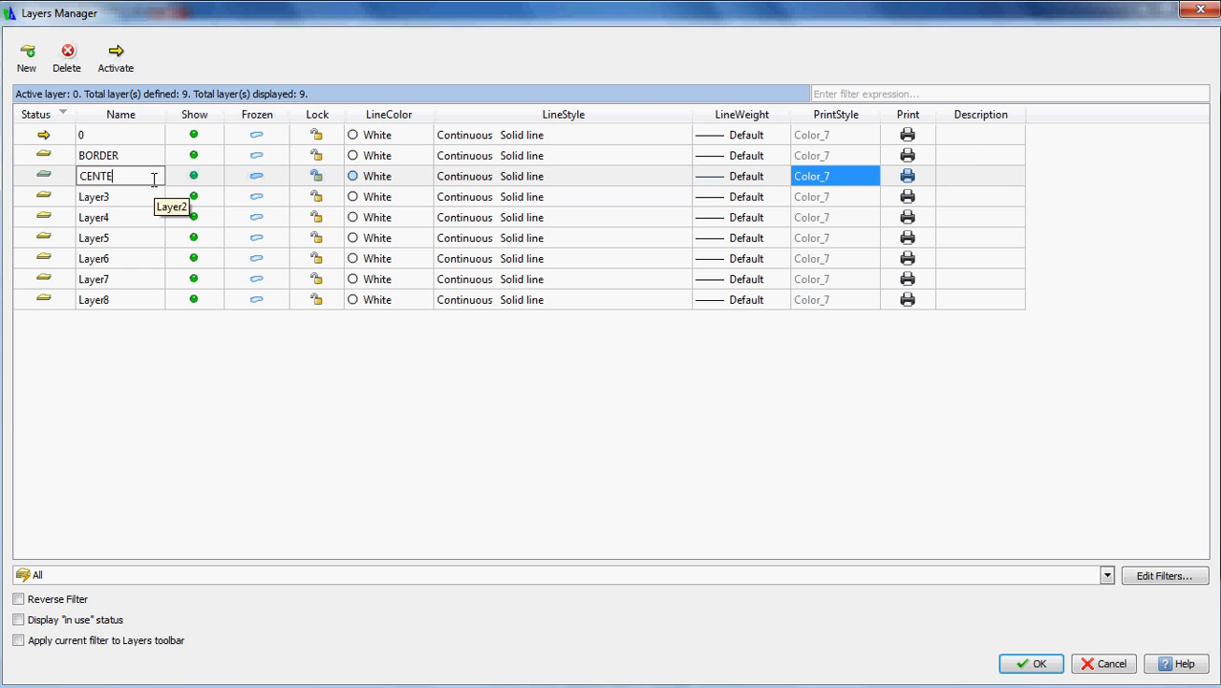
{"action": "key", "text": "Return"}
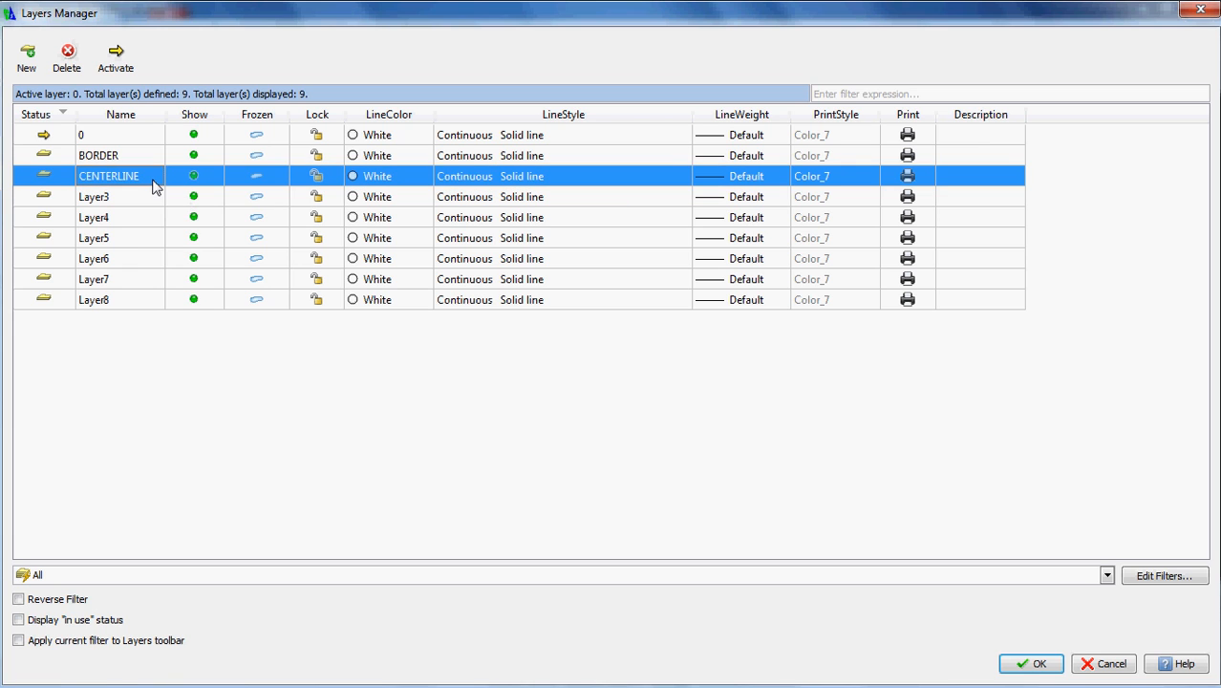
{"action": "double_click", "coordinate": [102, 203]}
{"action": "type", "text": "CONSTRUCTION"}
{"action": "key", "text": "Return"}
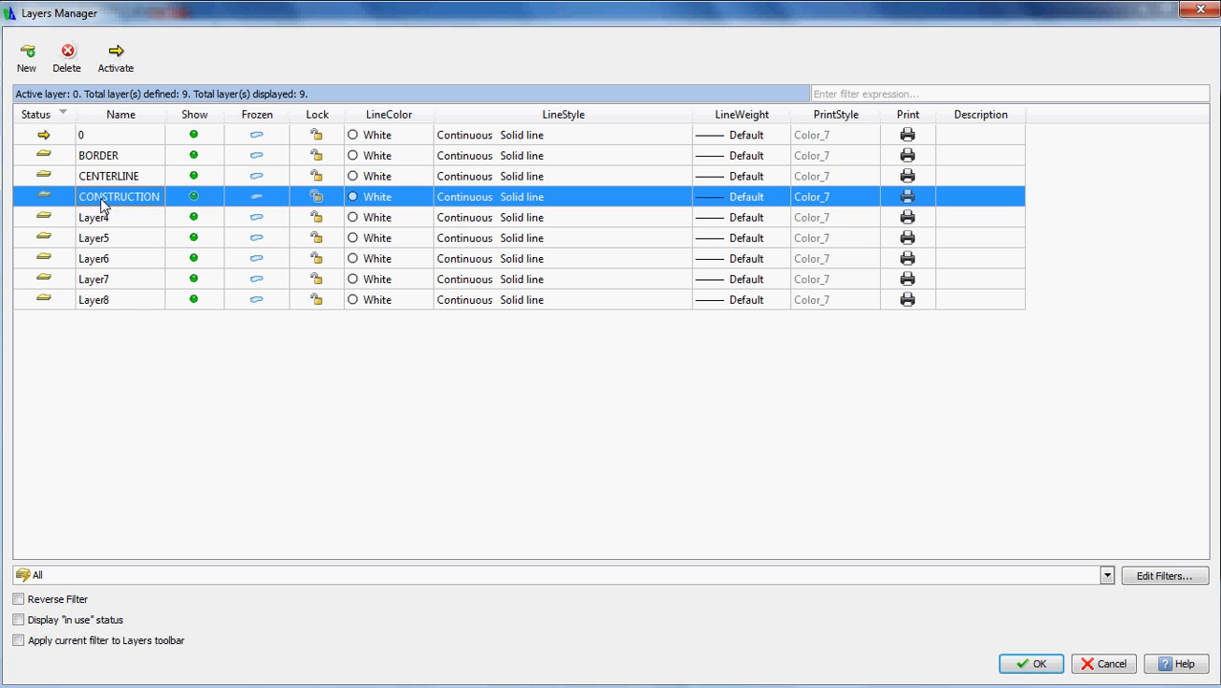
Rename Layer4 as DIMENSION, correcting the spelling of the name
{"action": "left_click", "coordinate": [96, 222]}
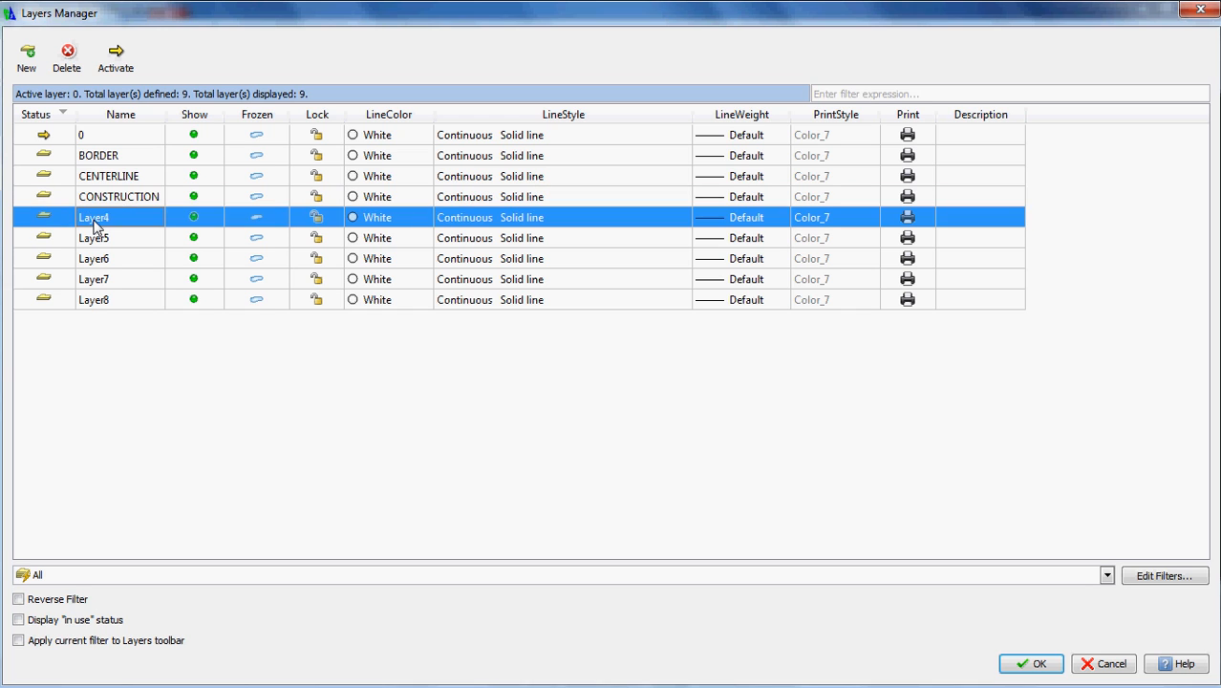
{"action": "left_click", "coordinate": [95, 220]}
{"action": "type", "text": "DIMENSION"}
{"action": "key", "text": "Return"}
{"action": "left_click", "coordinate": [104, 222]}
{"action": "left_click", "coordinate": [123, 218]}
{"action": "key", "text": "BackSpace"}
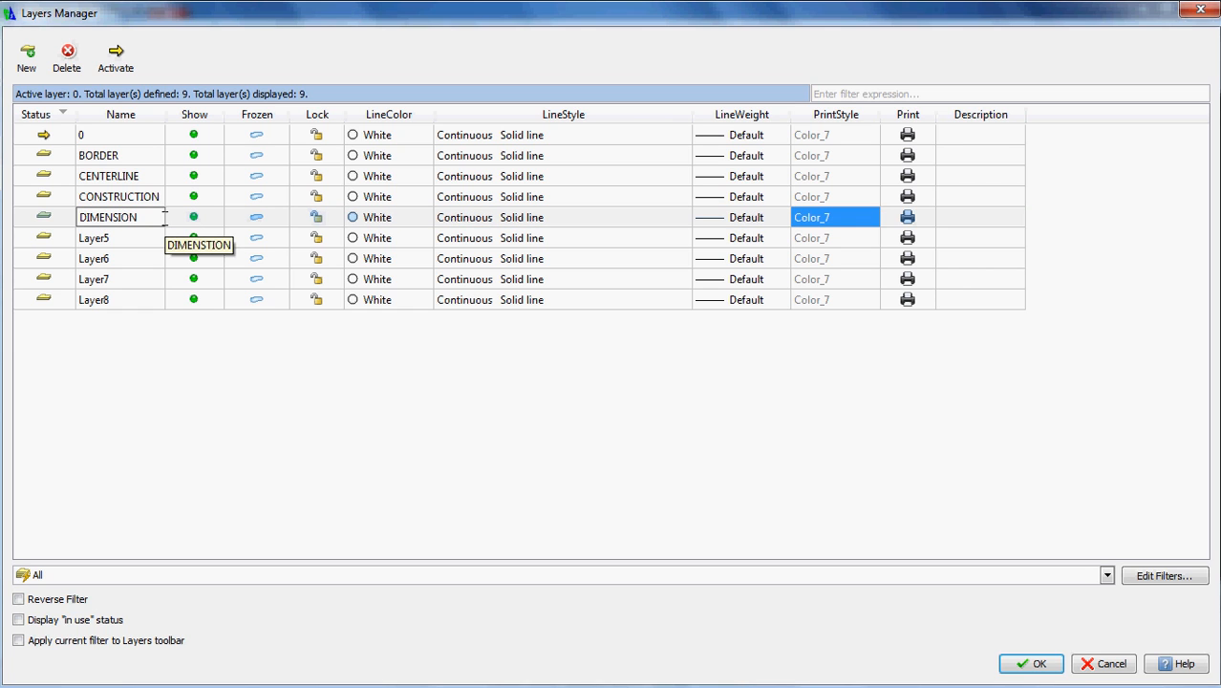
{"action": "key", "text": "Return"}
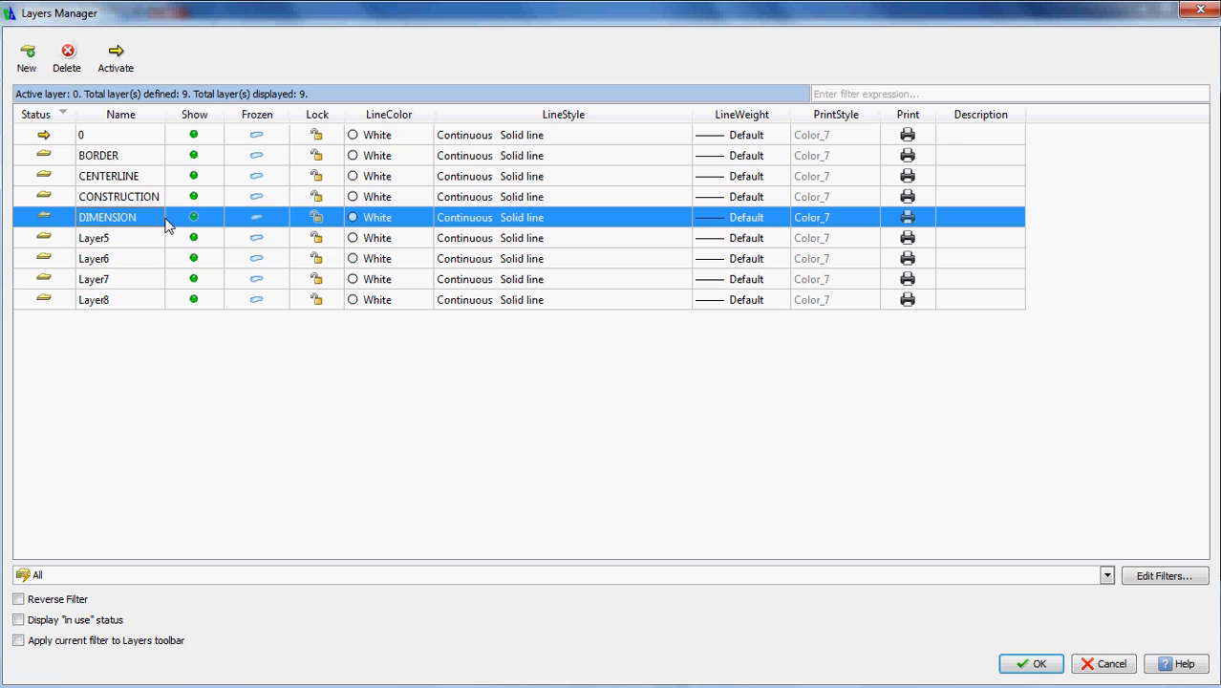
Rename Layer5 as HATCH and Layer6 as OBJECT
{"action": "double_click", "coordinate": [99, 239]}
{"action": "type", "text": "HATCH"}
{"action": "key", "text": "Return"}
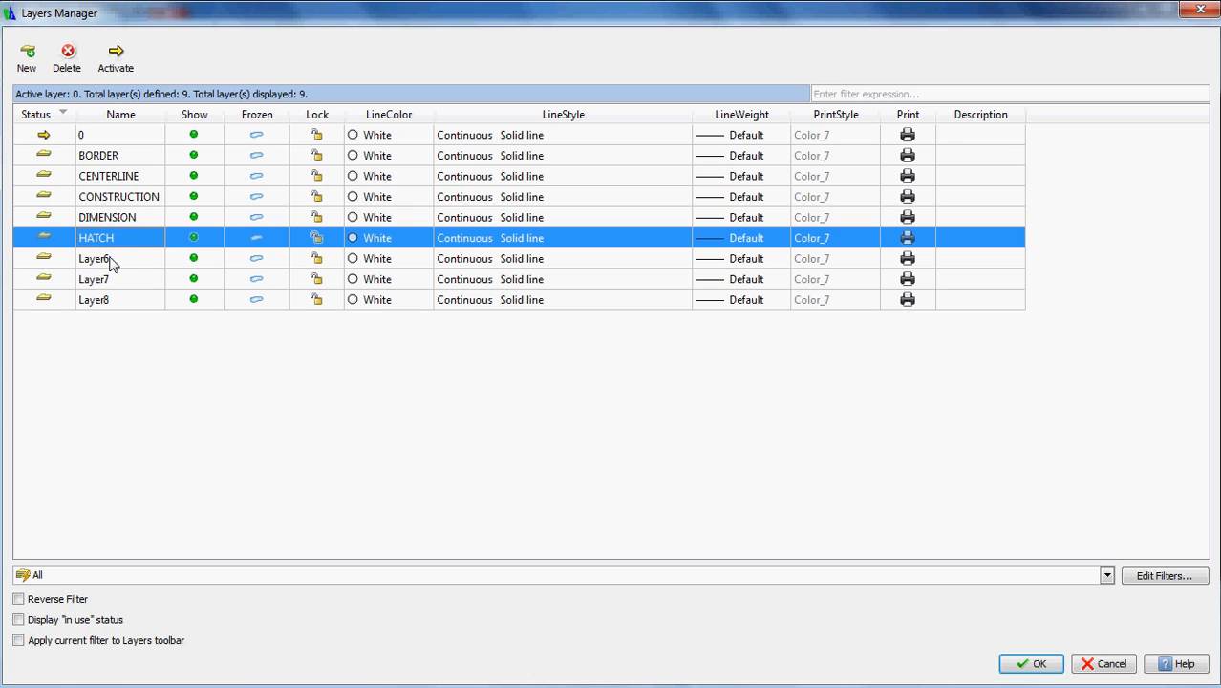
{"action": "double_click", "coordinate": [99, 259]}
{"action": "type", "text": "OBJECT"}
{"action": "key", "text": "Return"}
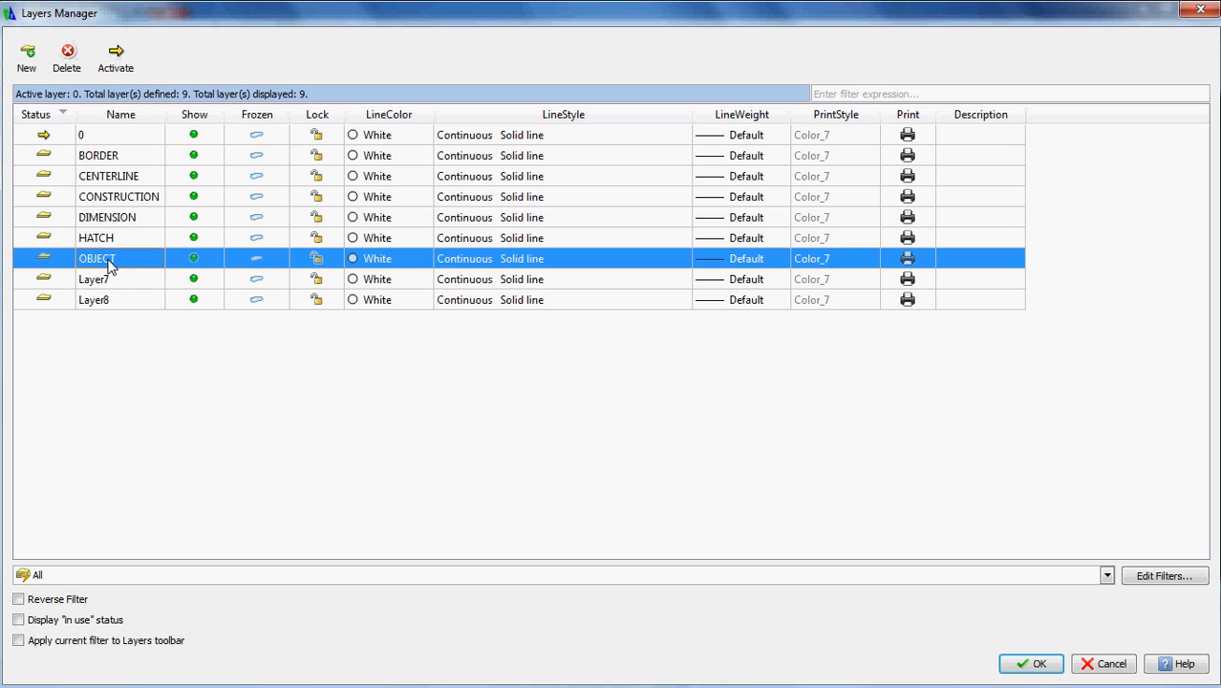
Rename Layer7 as PHANTOM and Layer8 as TEXT
{"action": "left_click", "coordinate": [107, 279]}
{"action": "left_click", "coordinate": [106, 279]}
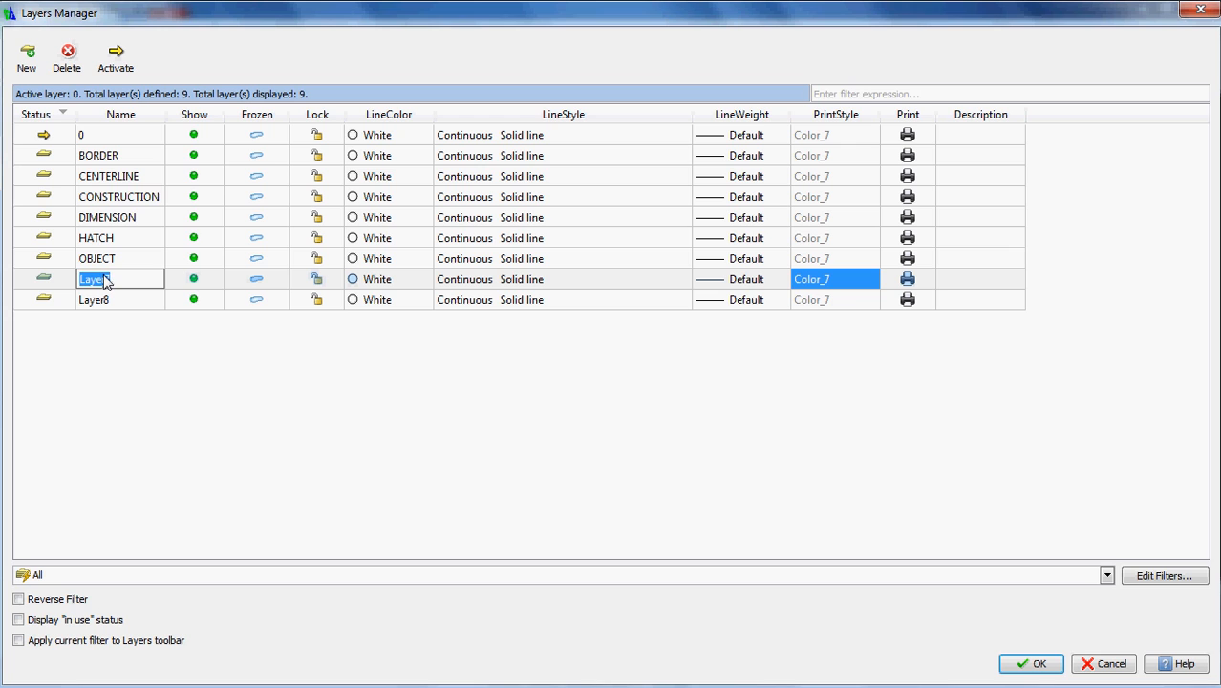
{"action": "type", "text": "PHANTOM"}
{"action": "key", "text": "Return"}
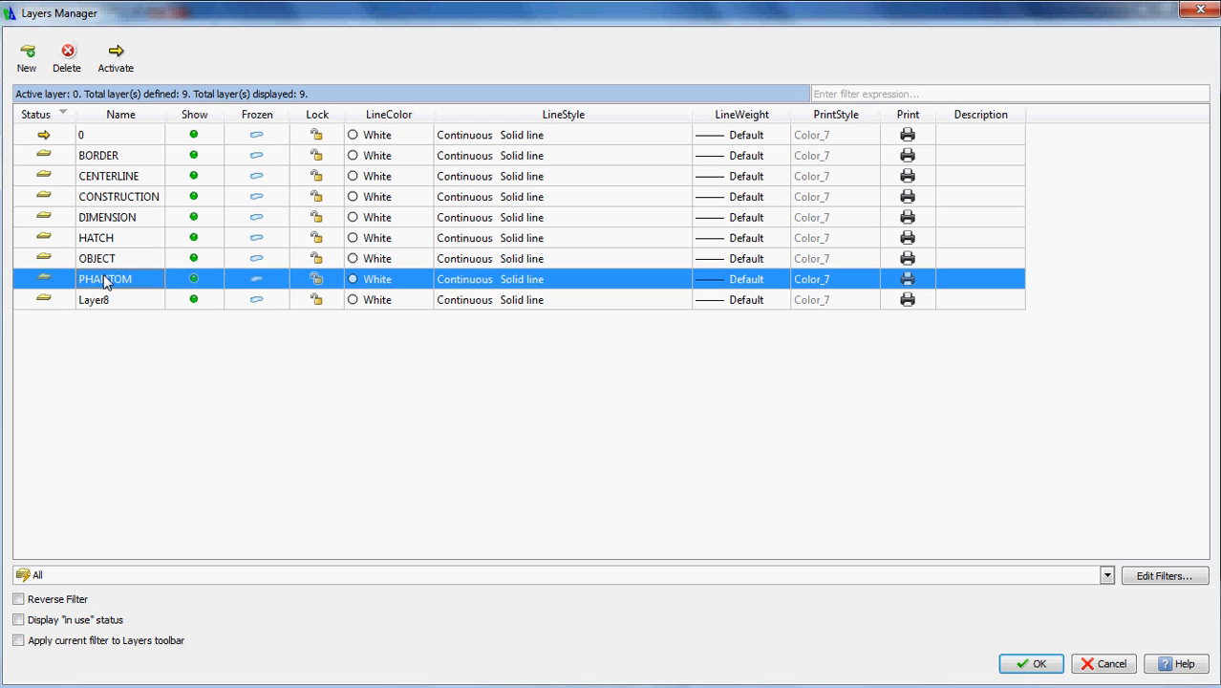
{"action": "double_click", "coordinate": [107, 300]}
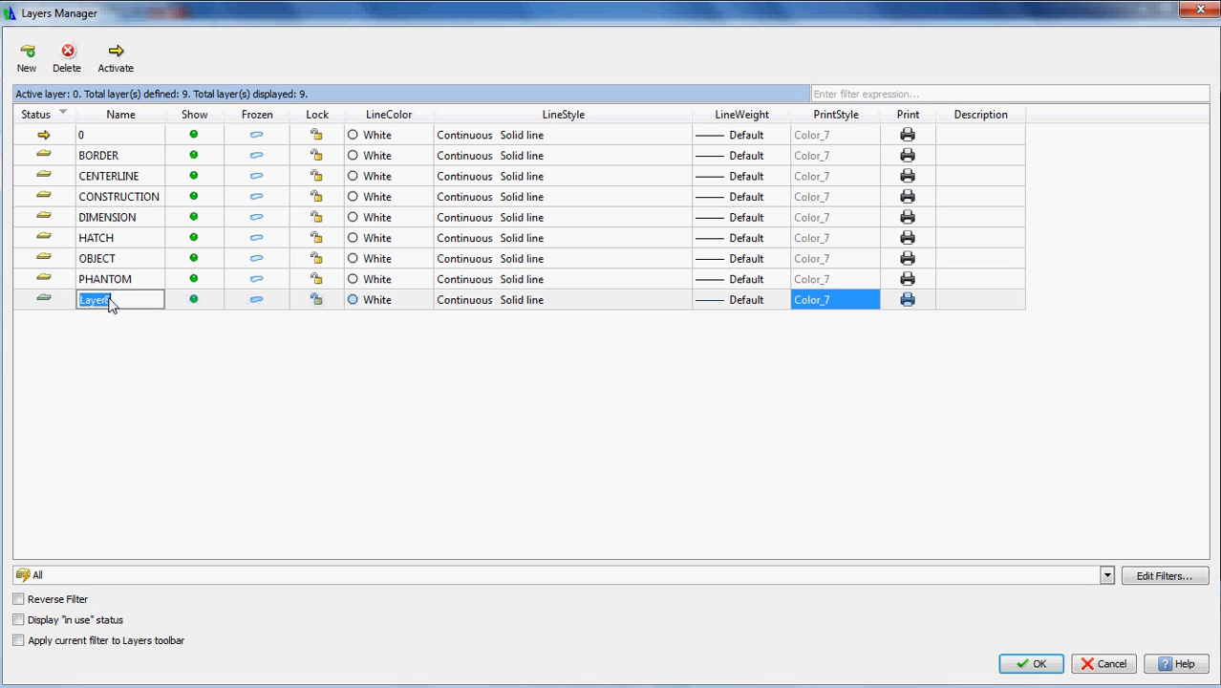
{"action": "type", "text": "TEXT"}
{"action": "key", "text": "Return"}
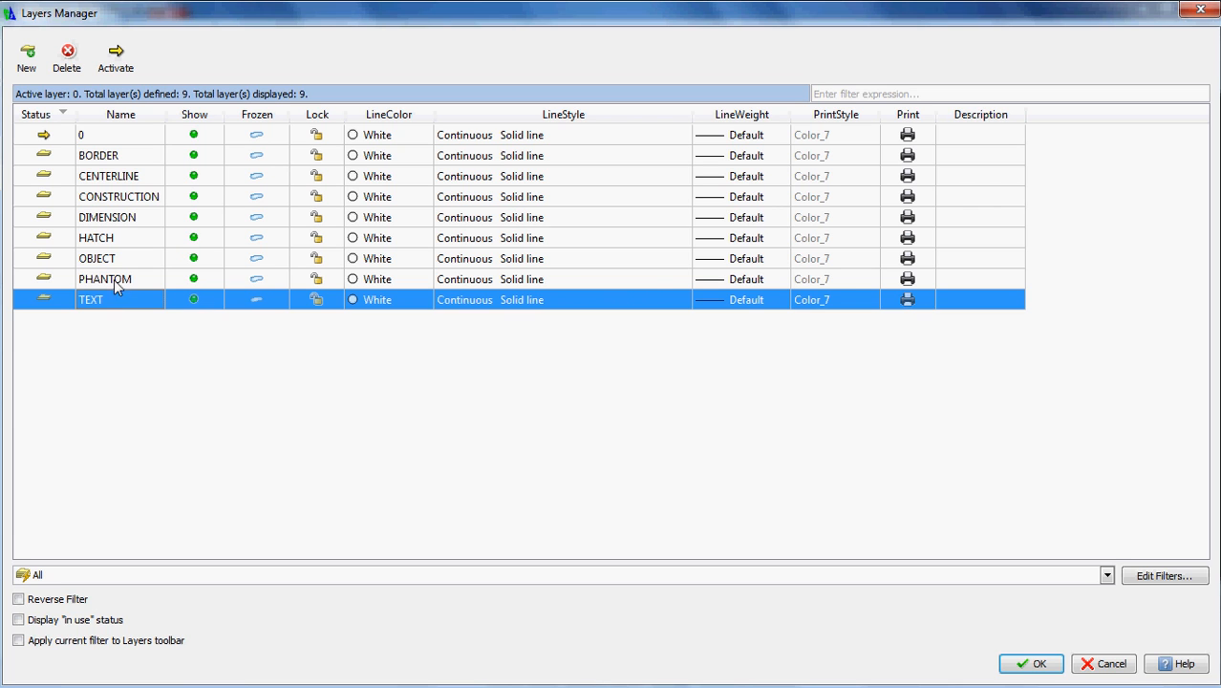
Add a further layer named HIDDEN and mark the surplus Layer10 for deletion
{"action": "left_click", "coordinate": [26, 59]}
{"action": "left_click", "coordinate": [26, 62]}
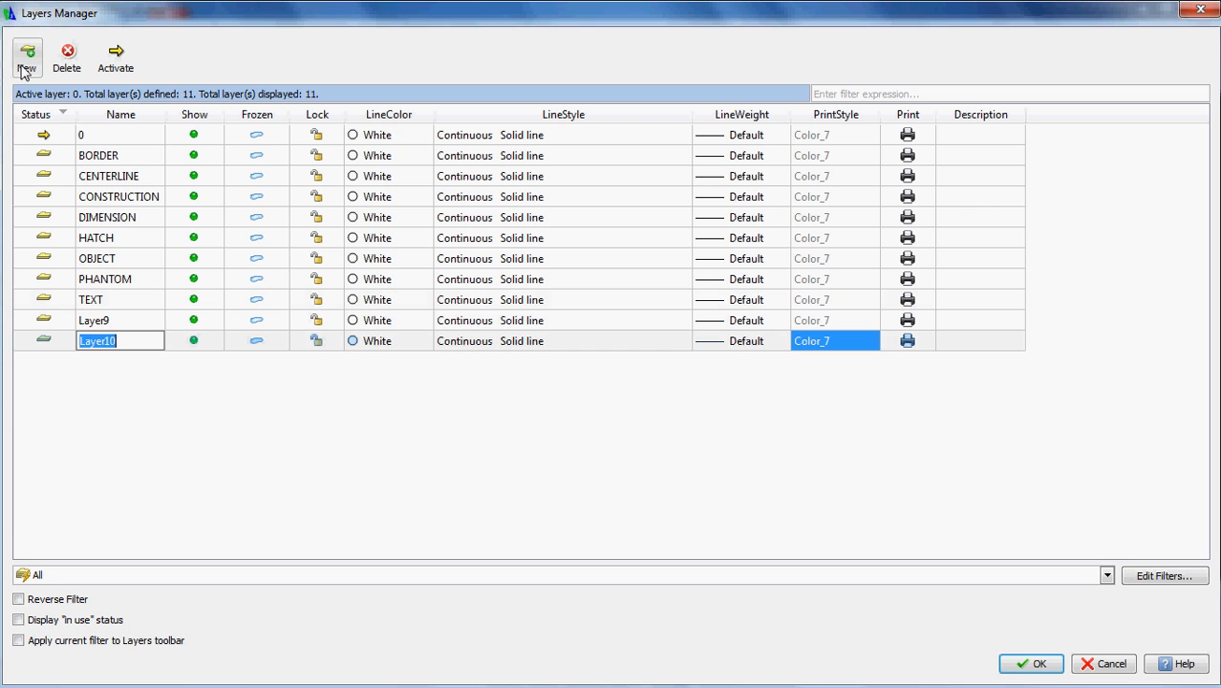
{"action": "double_click", "coordinate": [99, 322]}
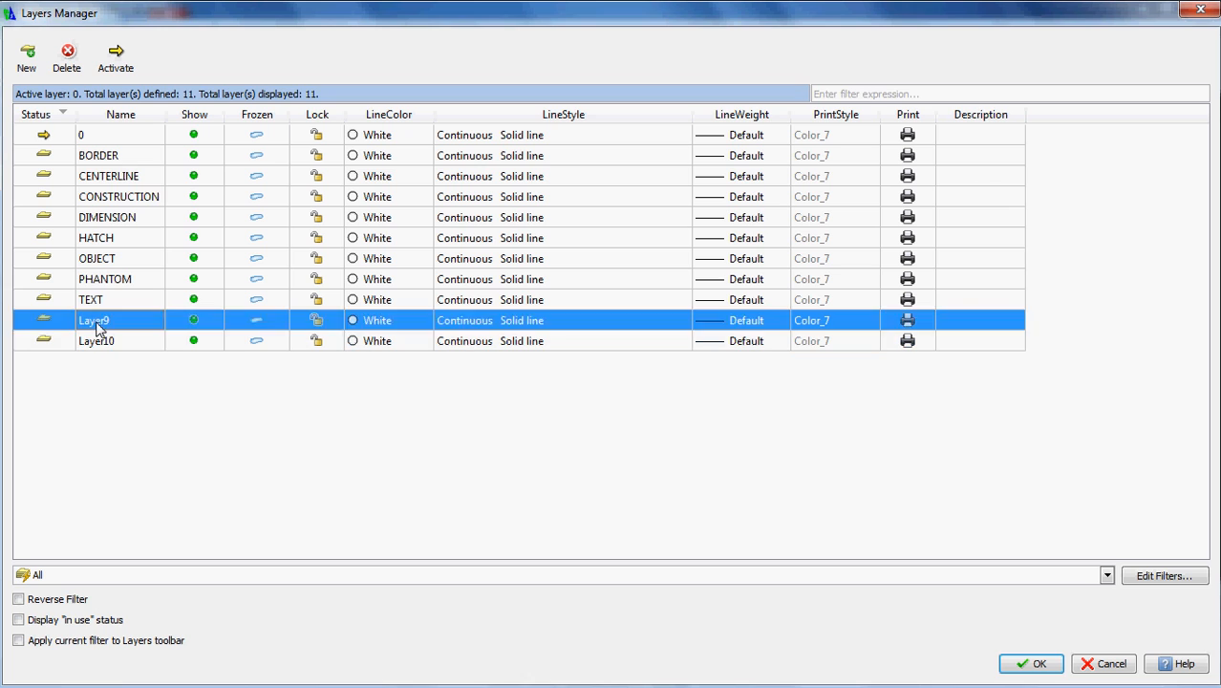
{"action": "type", "text": "HIDDEN"}
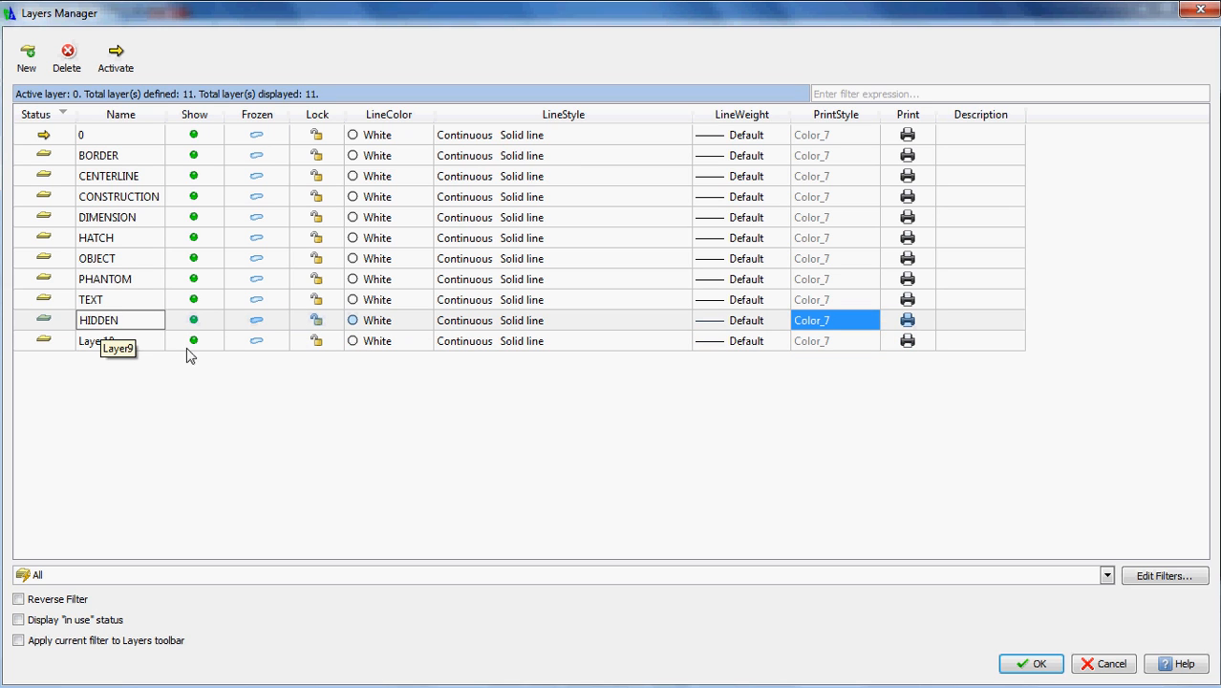
{"action": "key", "text": "Return"}
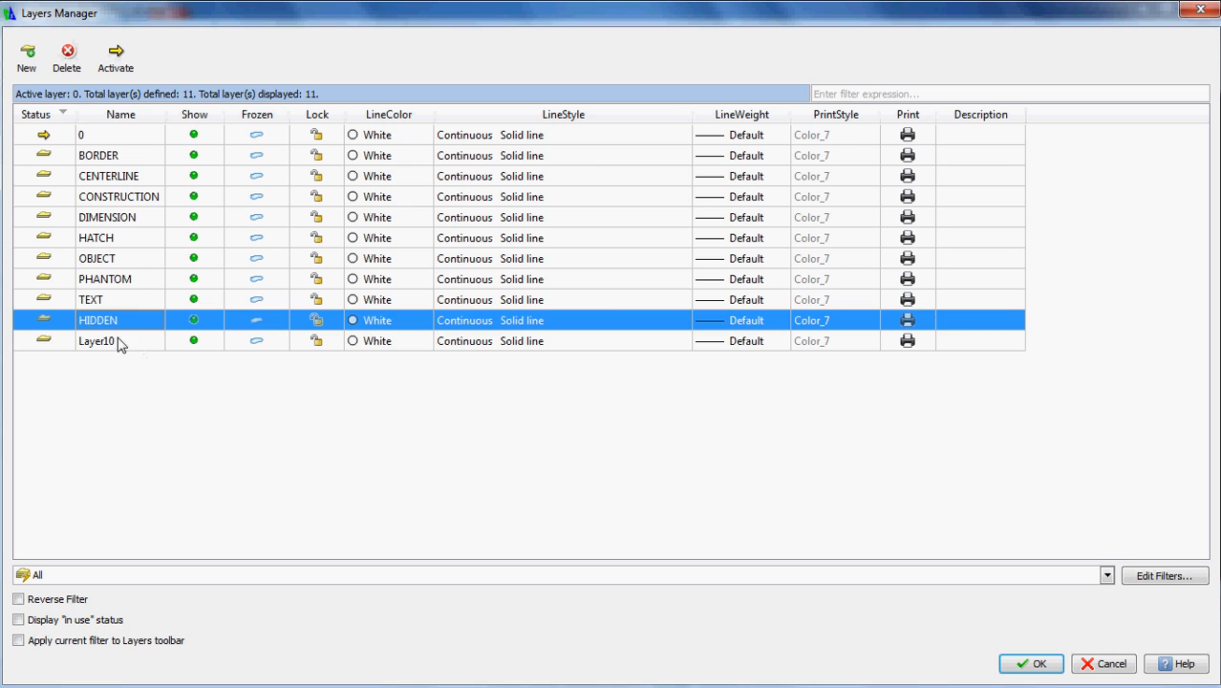
{"action": "left_click", "coordinate": [118, 344]}
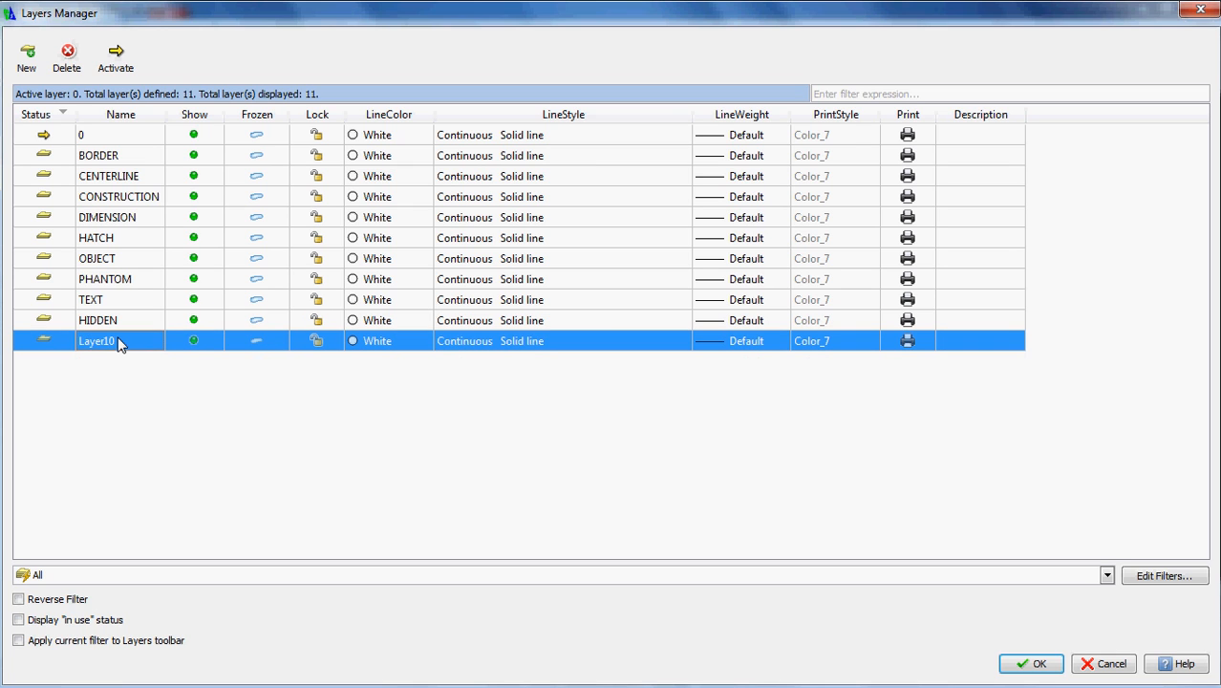
{"action": "left_click", "coordinate": [67, 56]}
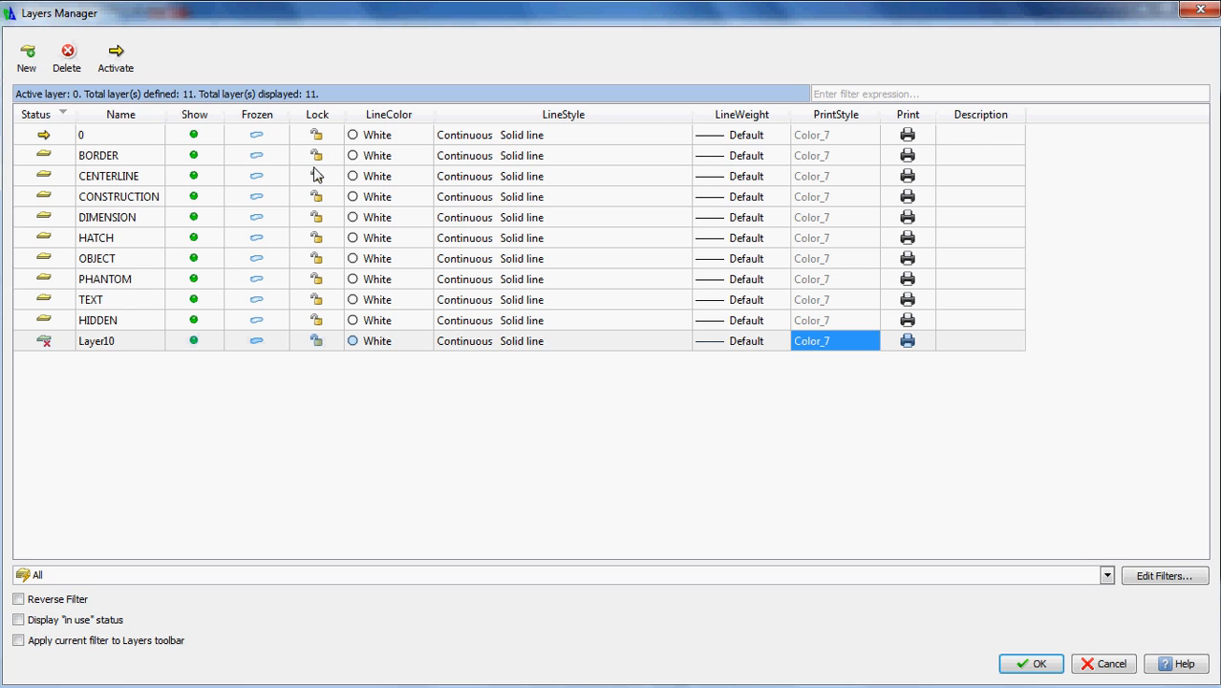
Set the line color of the CENTERLINE layer to Red and the CONSTRUCTION layer to Yellow
{"action": "left_click", "coordinate": [376, 183]}
{"action": "left_click", "coordinate": [371, 183]}
{"action": "left_click", "coordinate": [370, 183]}
{"action": "left_click", "coordinate": [374, 252]}
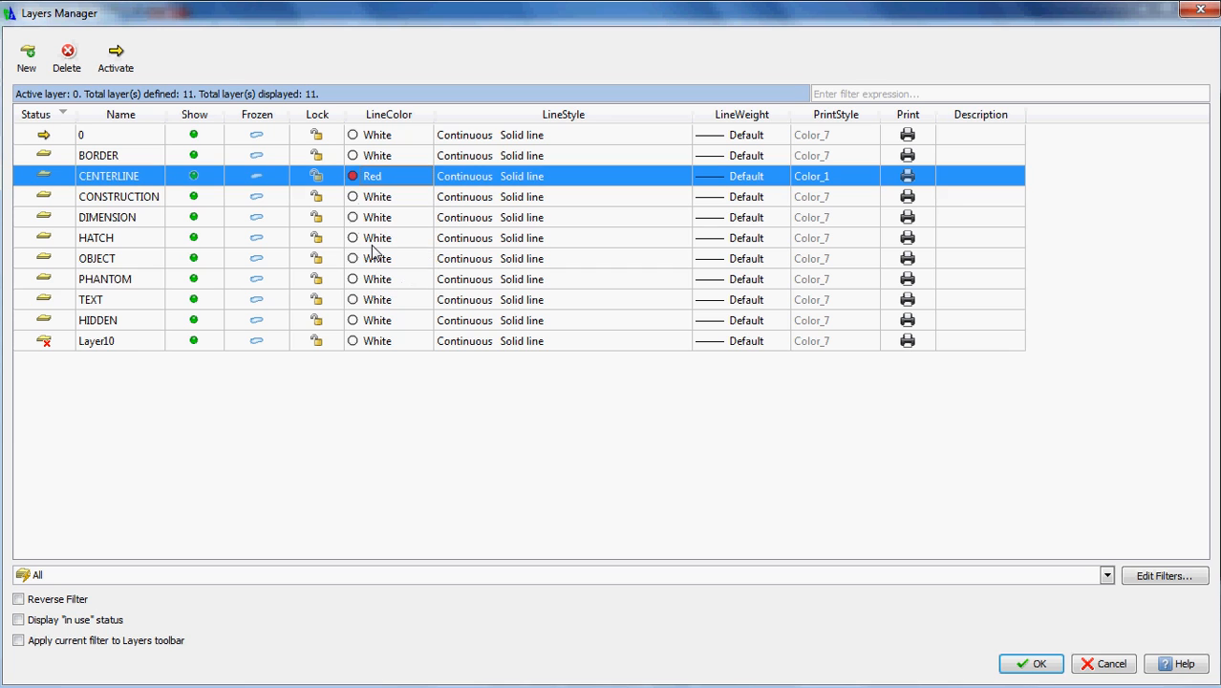
{"action": "left_click", "coordinate": [380, 197]}
{"action": "left_click", "coordinate": [401, 201]}
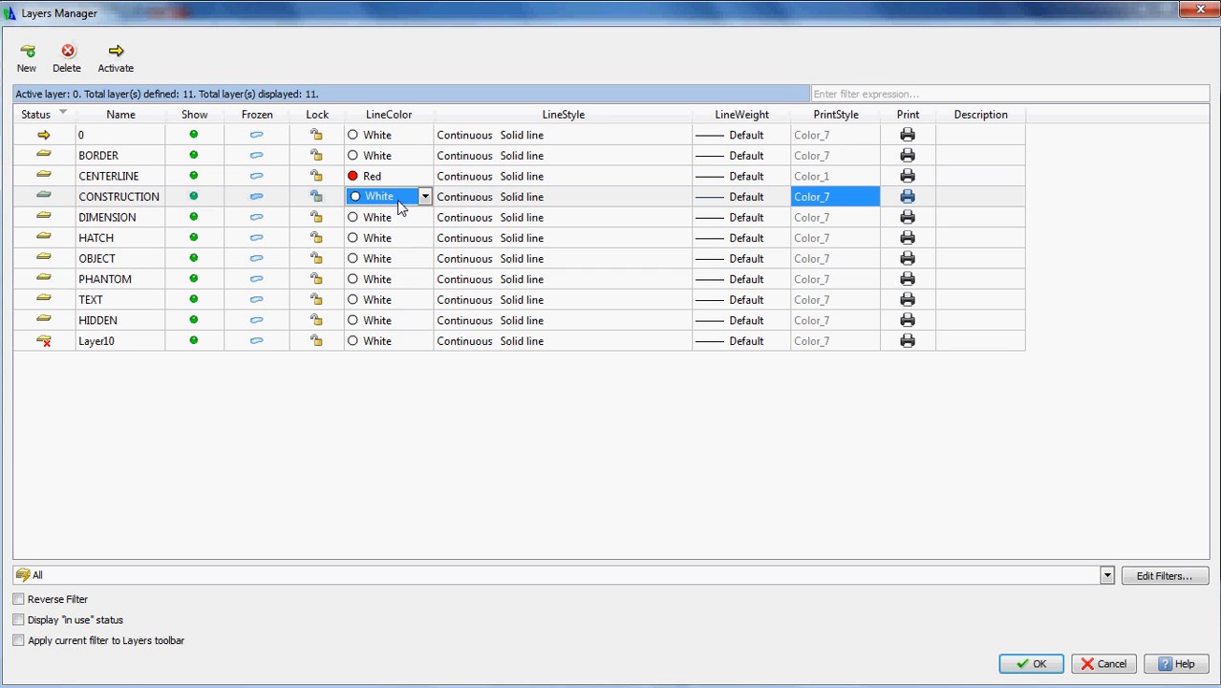
{"action": "left_click", "coordinate": [423, 198]}
{"action": "left_click", "coordinate": [388, 293]}
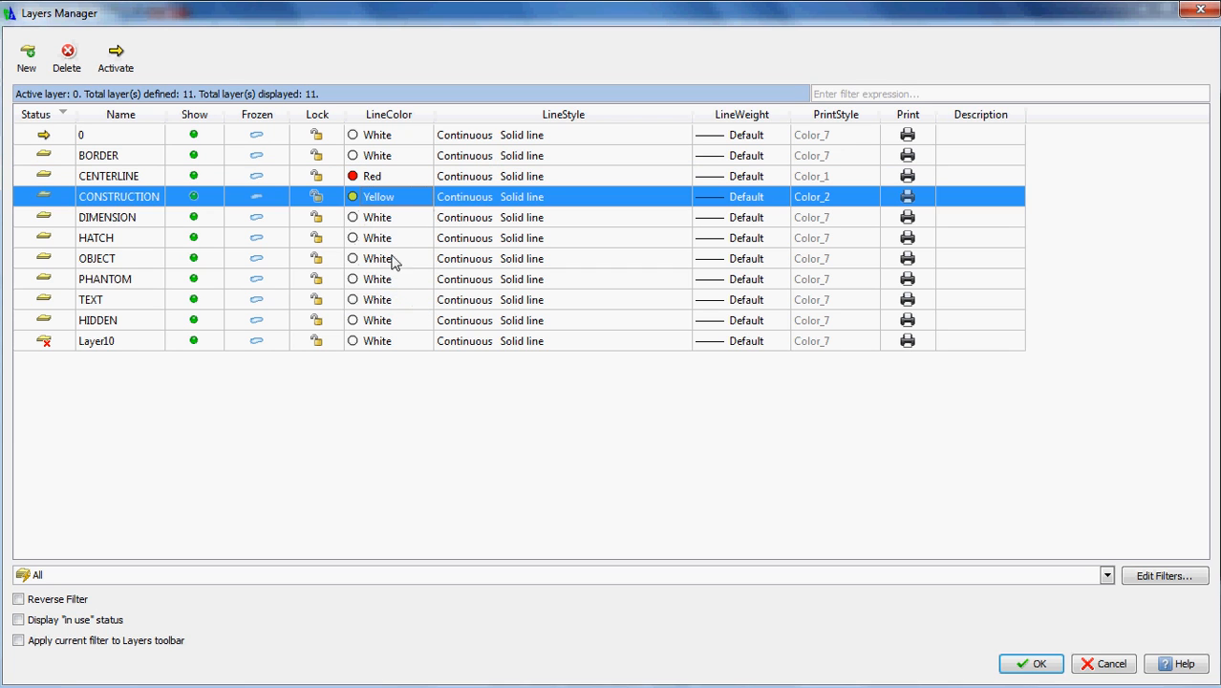
Set the line color of the DIMENSION layer to Blue and the HATCH layer to Magenta
{"action": "left_click", "coordinate": [387, 219]}
{"action": "left_click", "coordinate": [387, 219]}
{"action": "left_click", "coordinate": [425, 217]}
{"action": "left_click", "coordinate": [398, 239]}
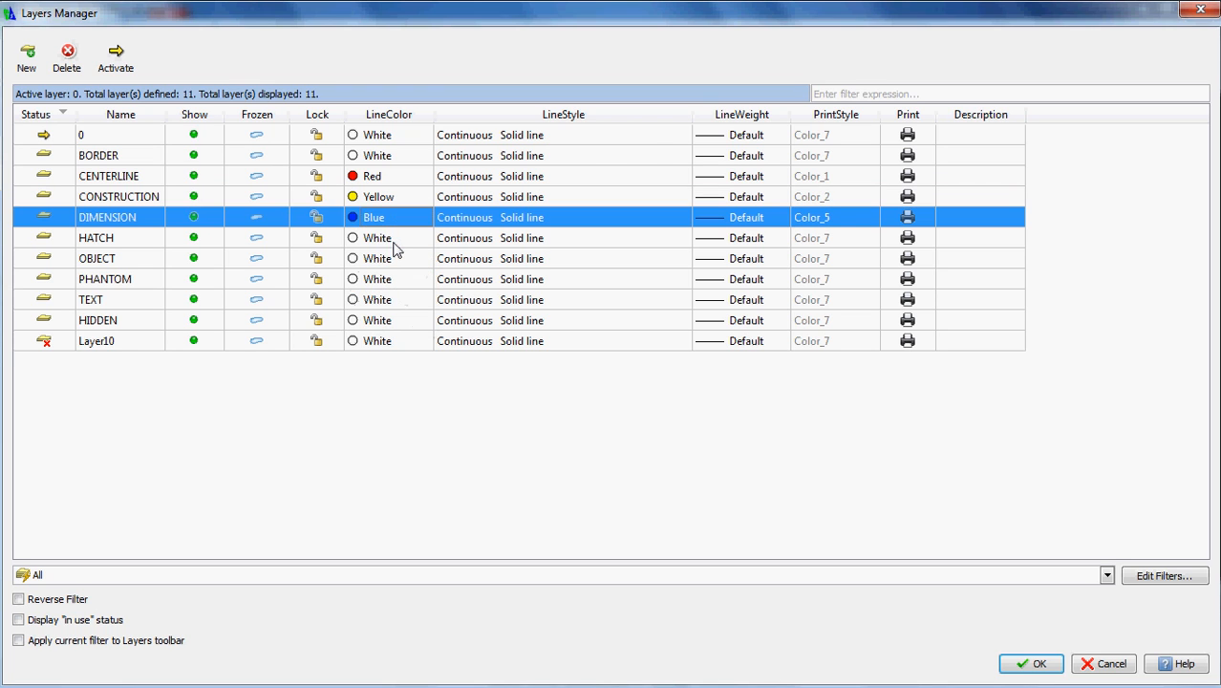
{"action": "left_click", "coordinate": [387, 240]}
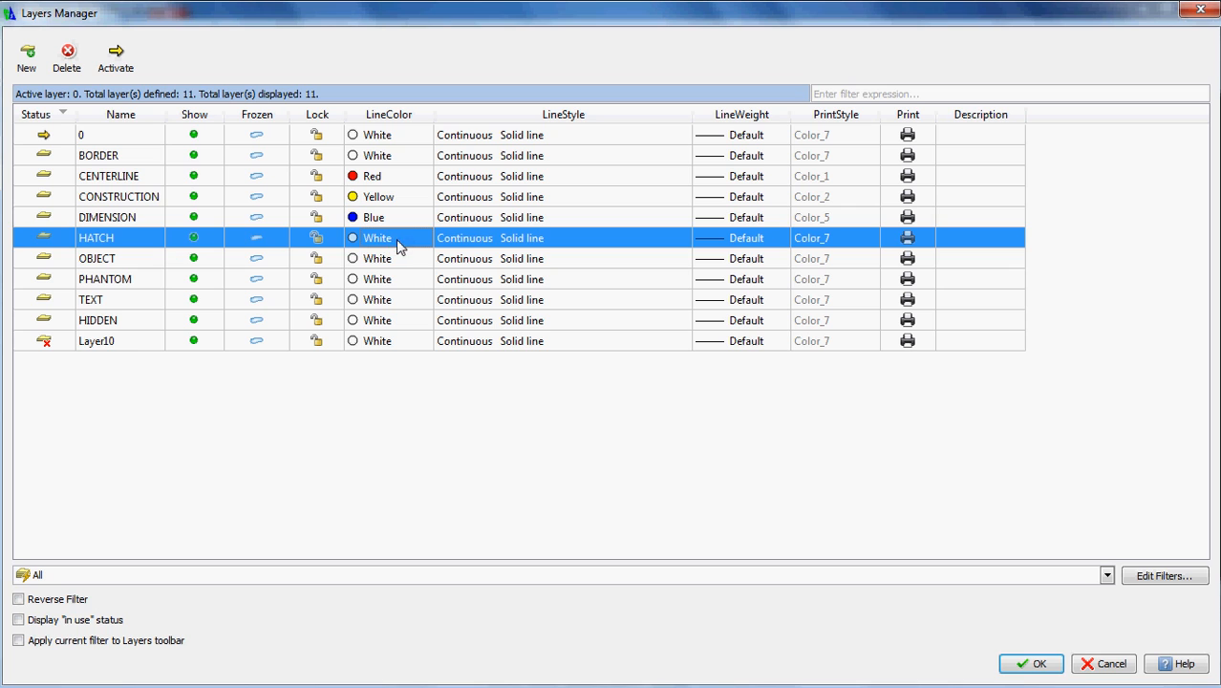
{"action": "left_click", "coordinate": [402, 241]}
{"action": "left_click", "coordinate": [425, 239]}
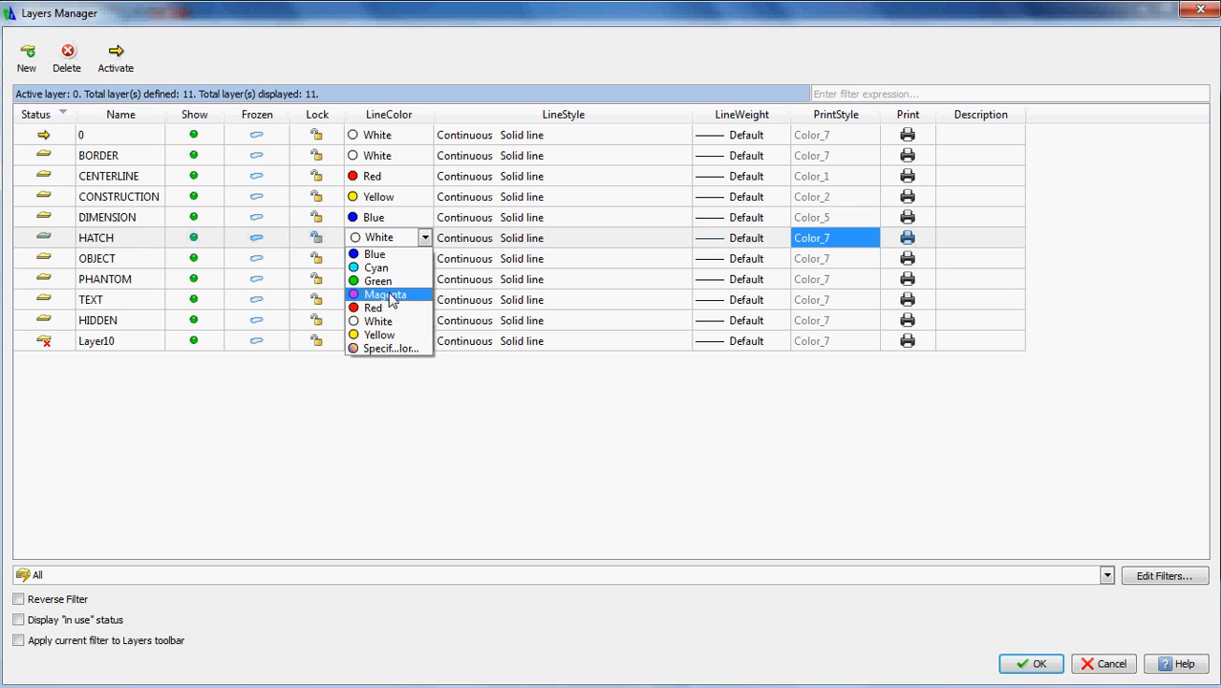
{"action": "left_click", "coordinate": [387, 294]}
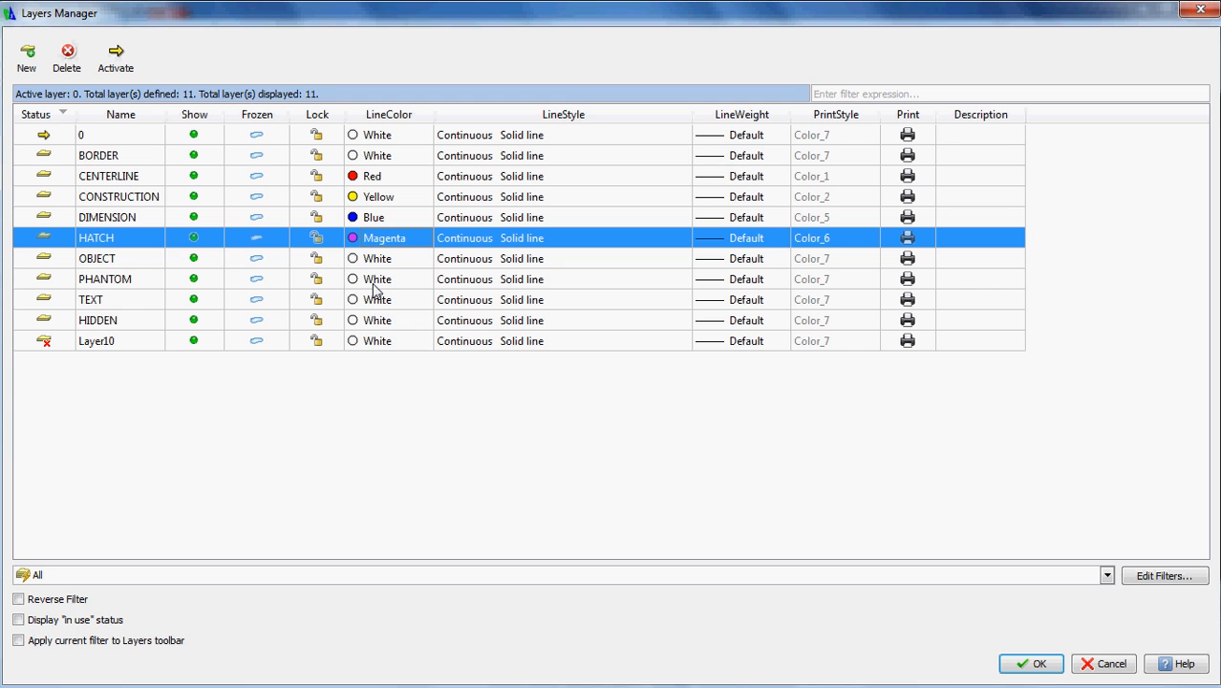
Set the line color of the PHANTOM layer to Cyan and the HIDDEN layer to Green
{"action": "left_click", "coordinate": [375, 287]}
{"action": "left_click", "coordinate": [375, 290]}
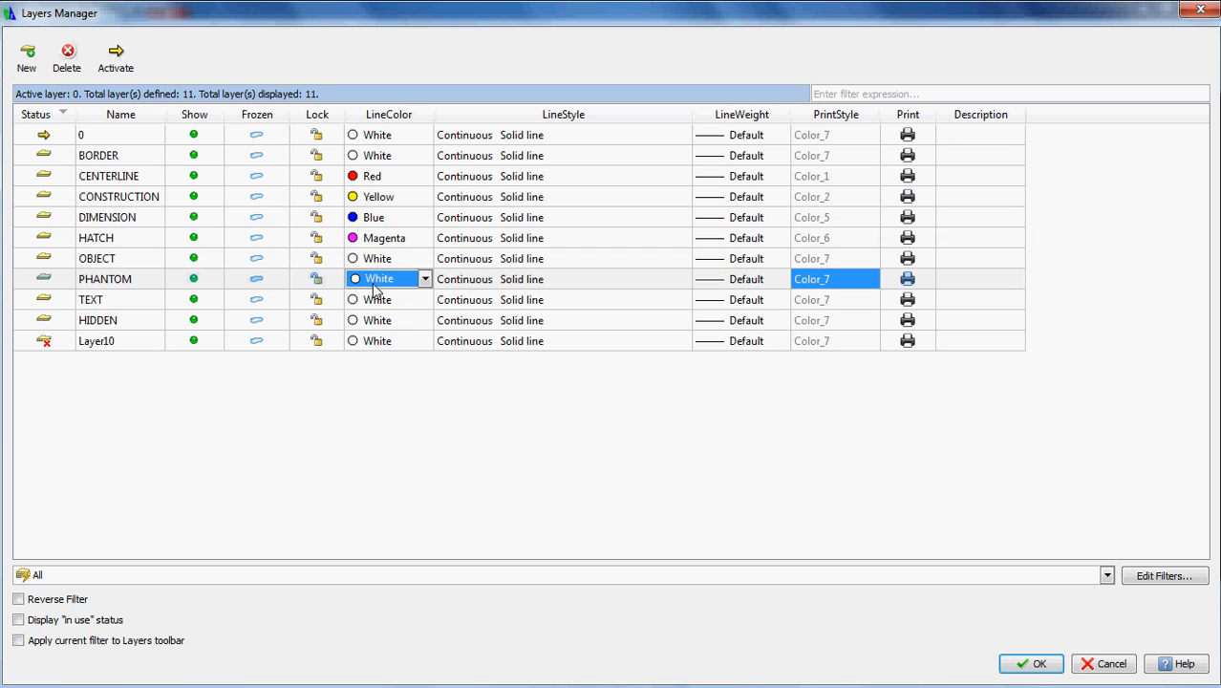
{"action": "left_click", "coordinate": [424, 279]}
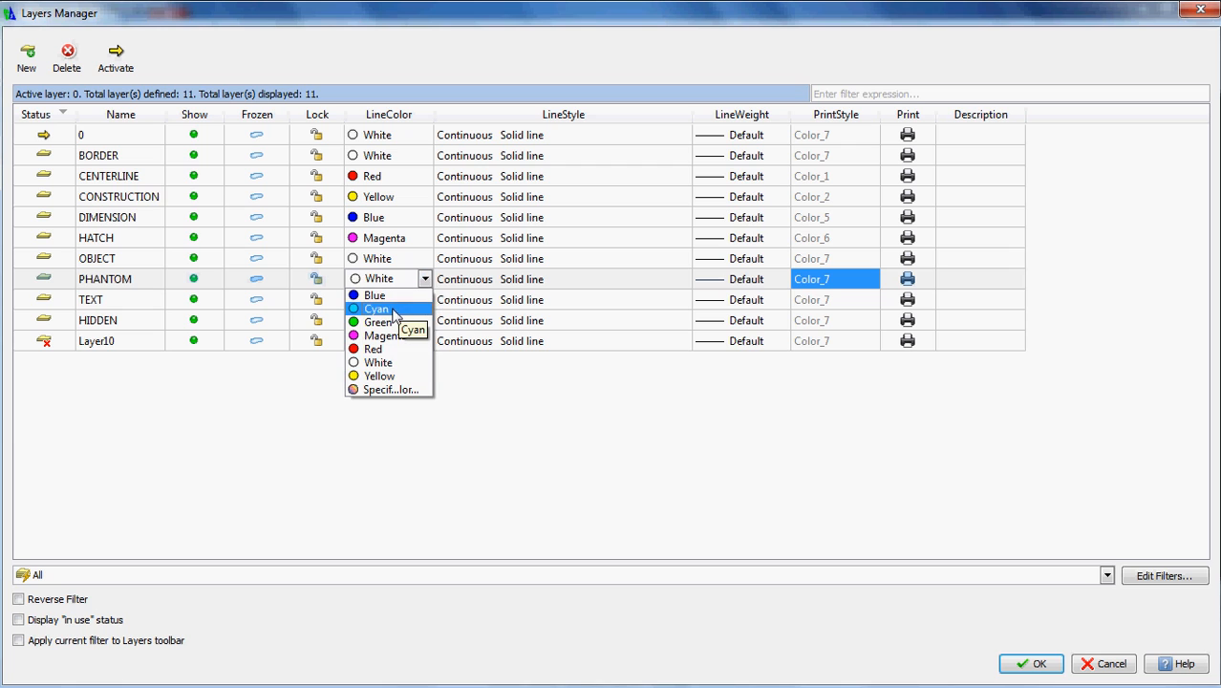
{"action": "left_click", "coordinate": [393, 310]}
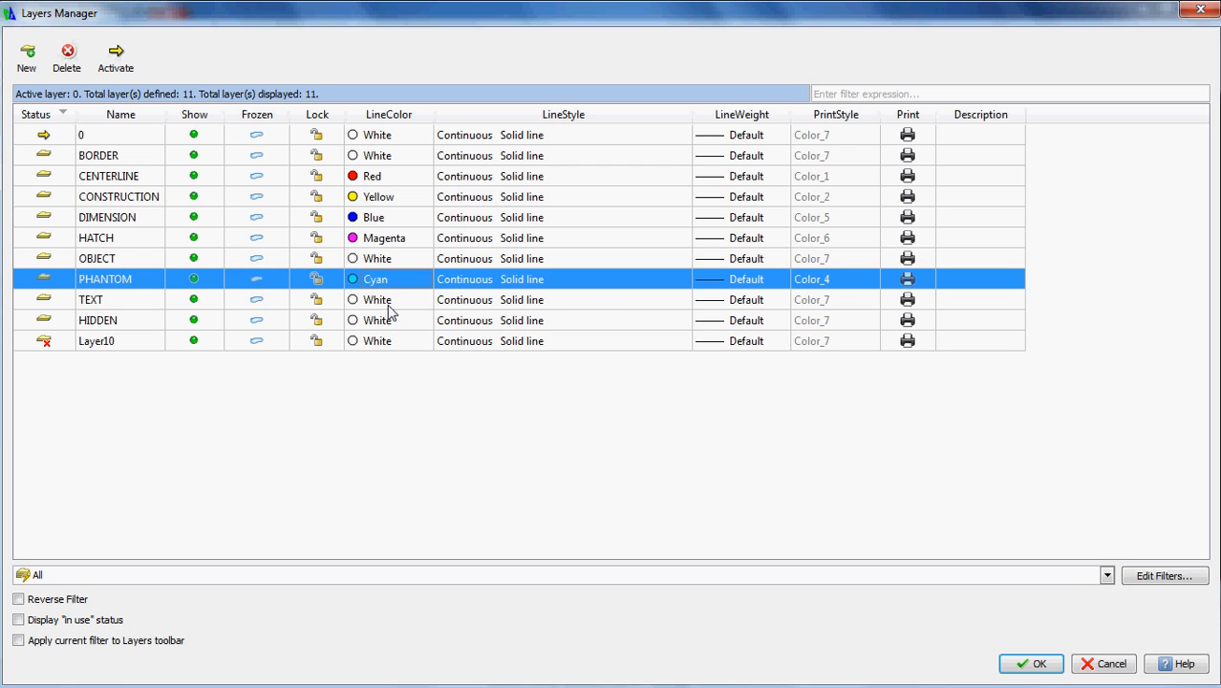
{"action": "left_click", "coordinate": [386, 301]}
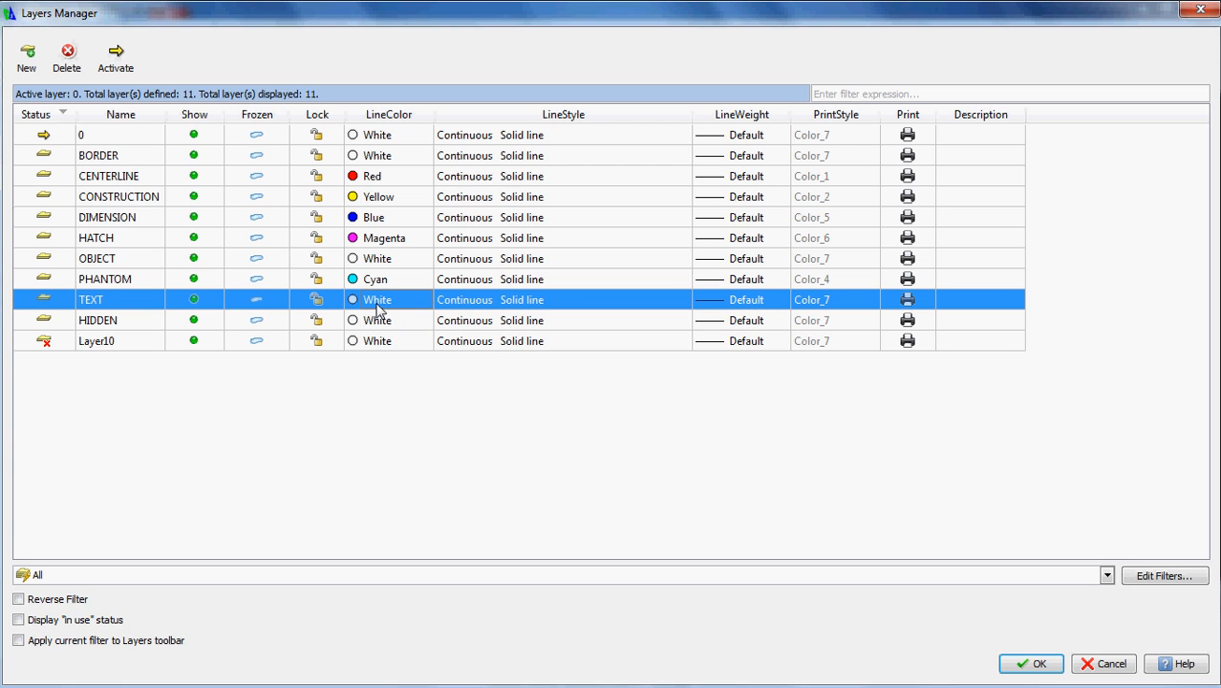
{"action": "left_click", "coordinate": [378, 322]}
{"action": "left_click", "coordinate": [397, 322]}
{"action": "left_click", "coordinate": [424, 322]}
{"action": "left_click", "coordinate": [396, 372]}
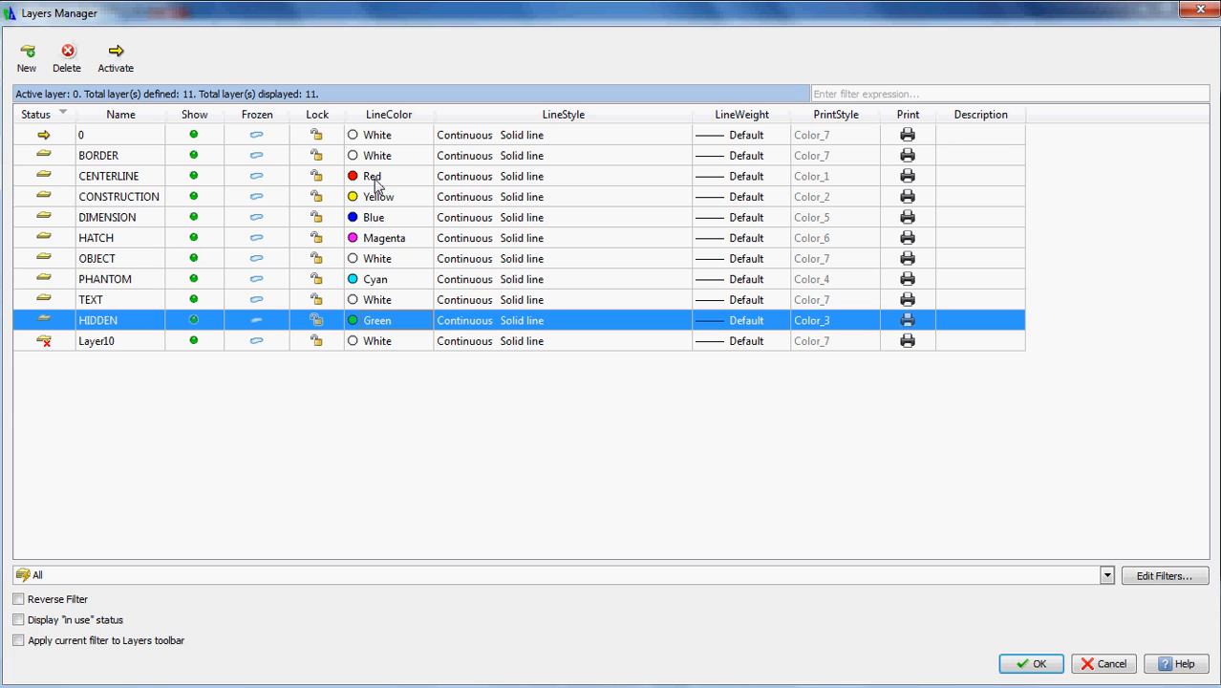
Load the CENTER line style from inch.lin, overwrite the existing one, and cancel the CENTERLINE layer's line style selection
{"action": "left_click", "coordinate": [506, 180]}
{"action": "left_click", "coordinate": [506, 184]}
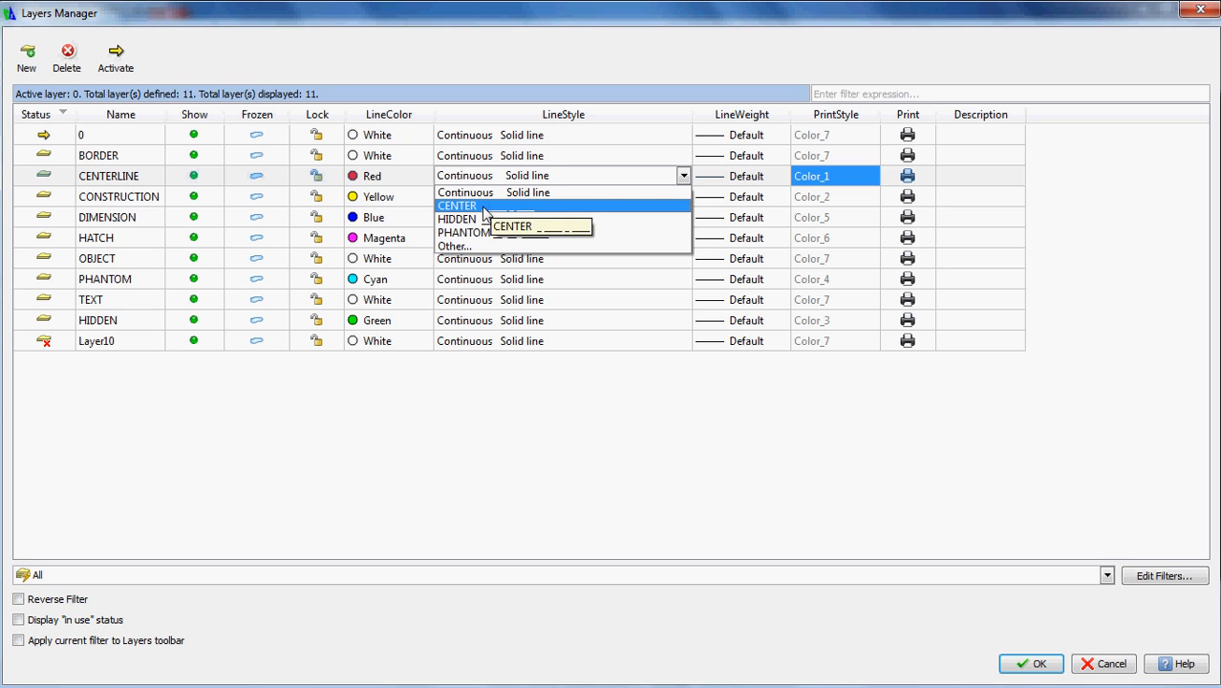
{"action": "left_click", "coordinate": [457, 247]}
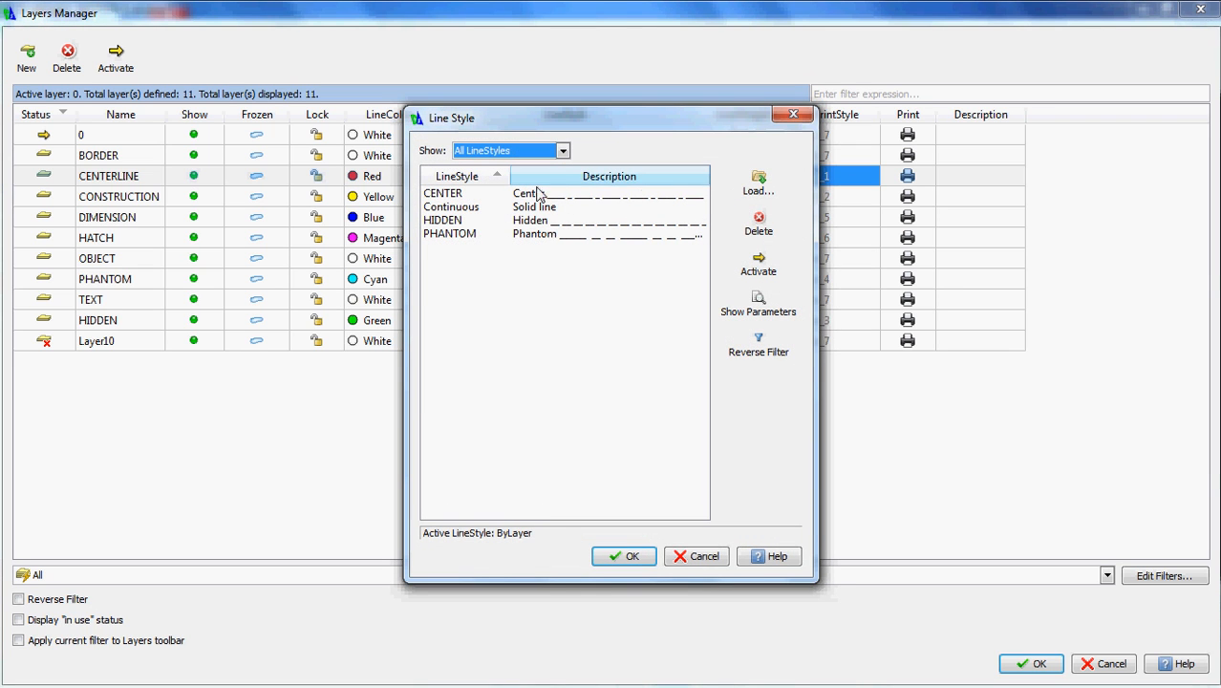
{"action": "left_click", "coordinate": [755, 188]}
{"action": "mouse_move", "coordinate": [774, 304]}
{"action": "left_mouse_down"}
{"action": "mouse_move", "coordinate": [774, 372]}
{"action": "mouse_move", "coordinate": [780, 305]}
{"action": "left_mouse_up"}
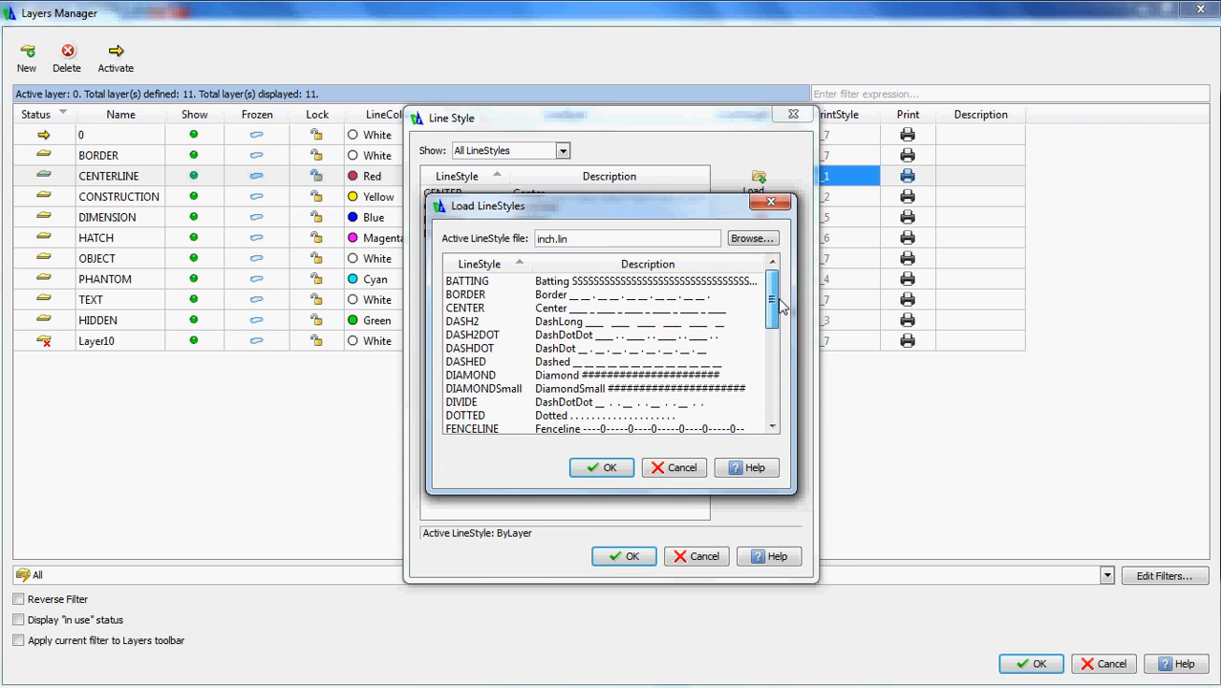
{"action": "left_click", "coordinate": [477, 310]}
{"action": "left_click", "coordinate": [598, 467]}
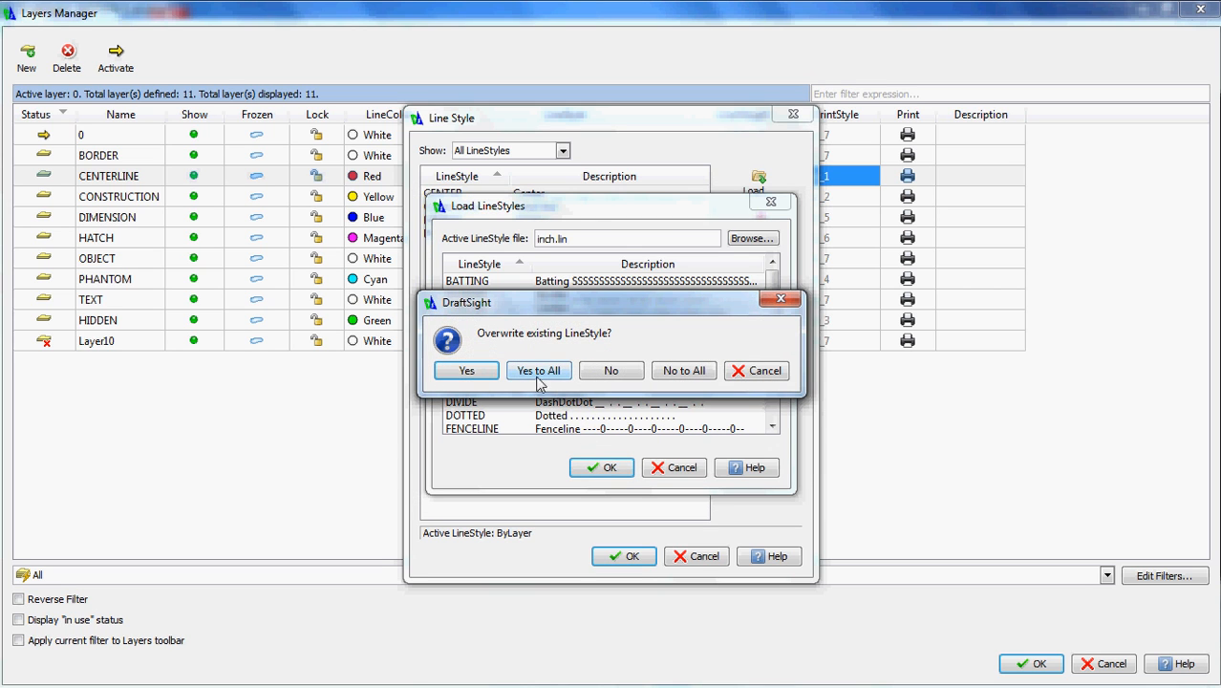
{"action": "left_click", "coordinate": [484, 374]}
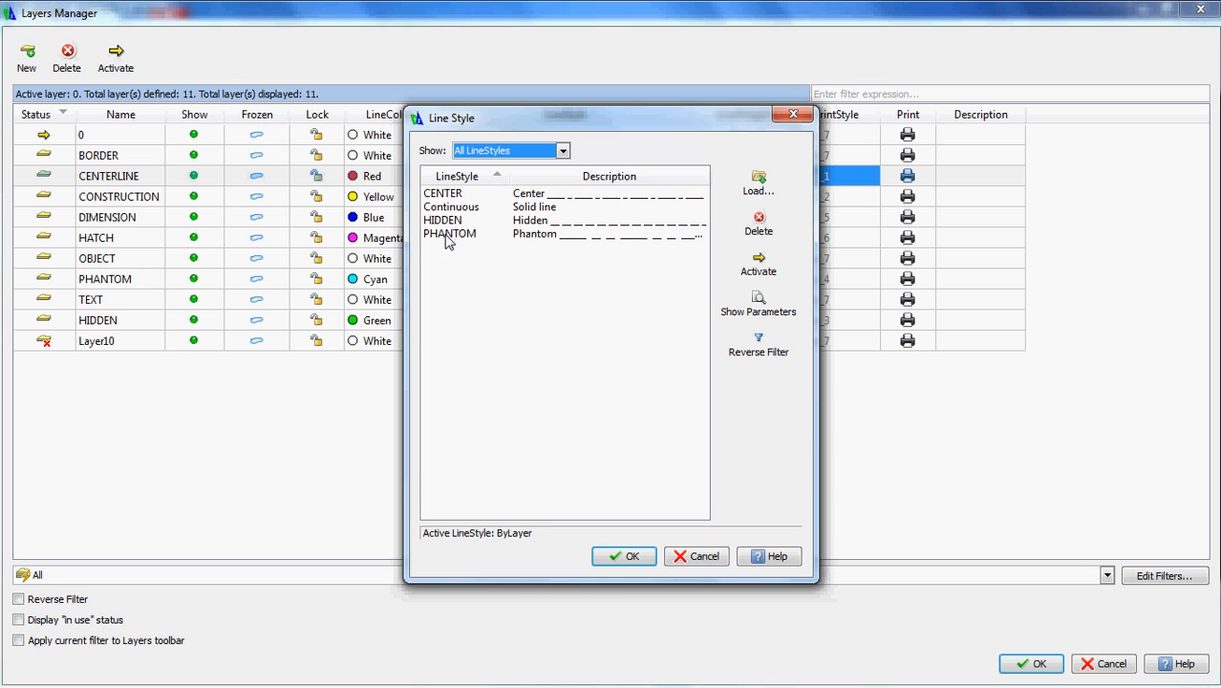
{"action": "left_click", "coordinate": [703, 558]}
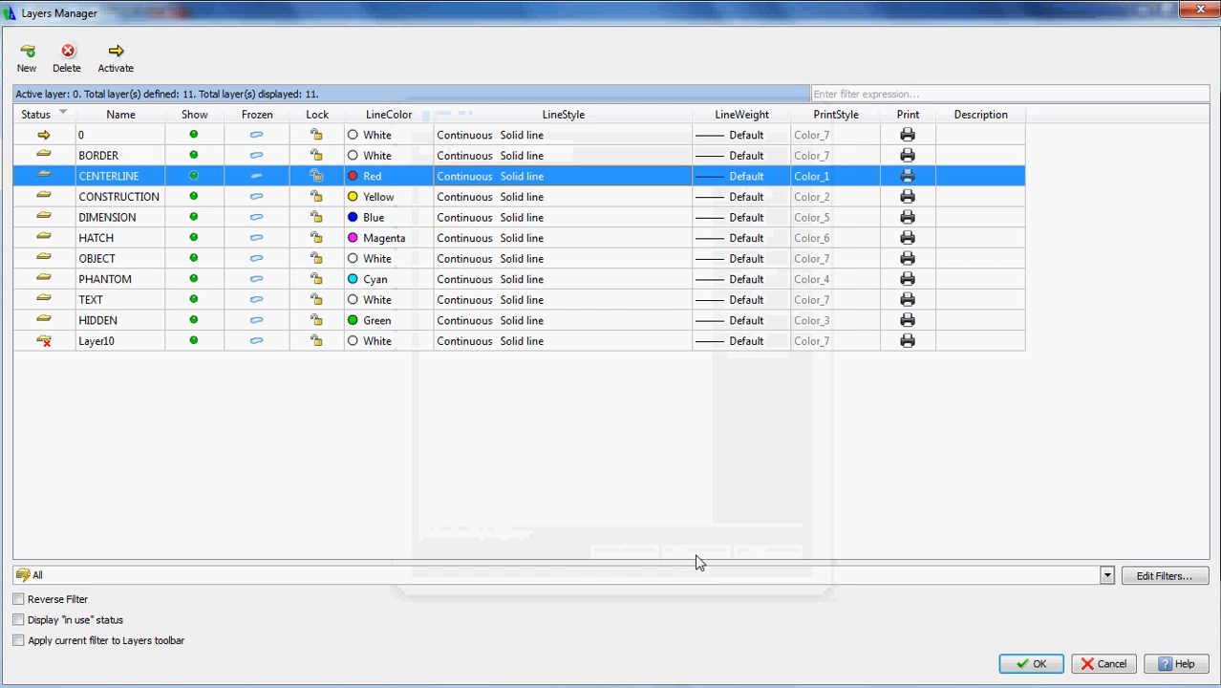
Examine the line styles that inch.lin offers for loading and compare them with those already in the drawing
{"action": "left_click", "coordinate": [502, 177]}
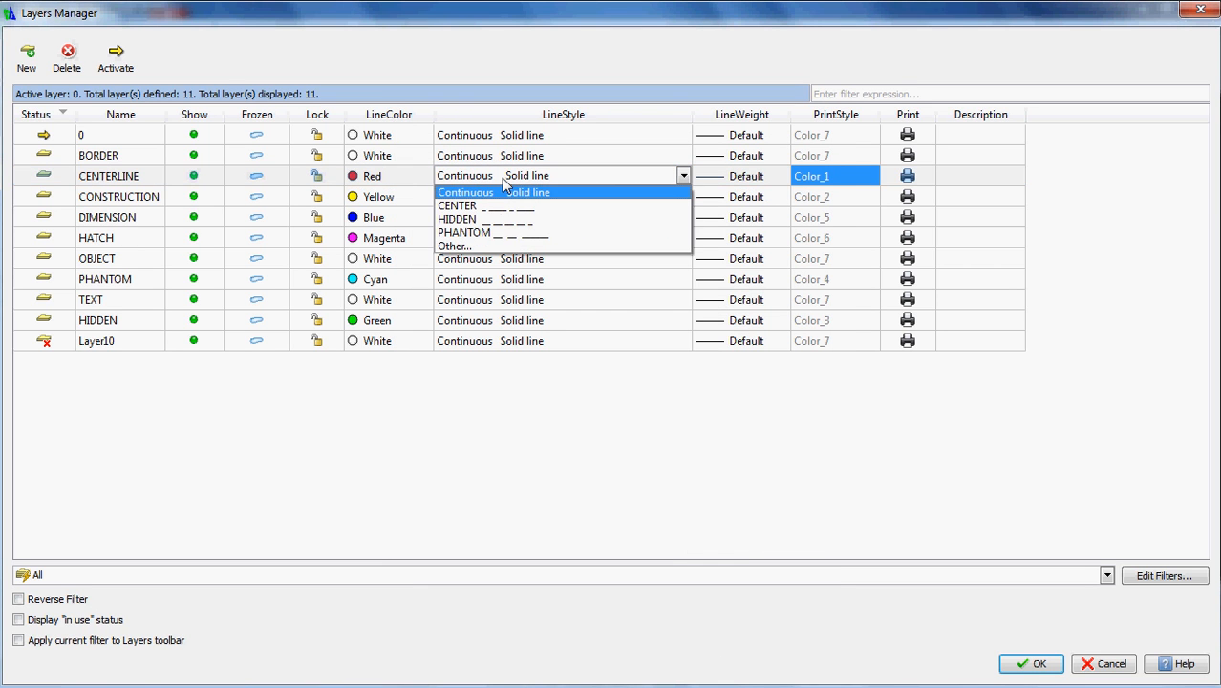
{"action": "left_click", "coordinate": [455, 247]}
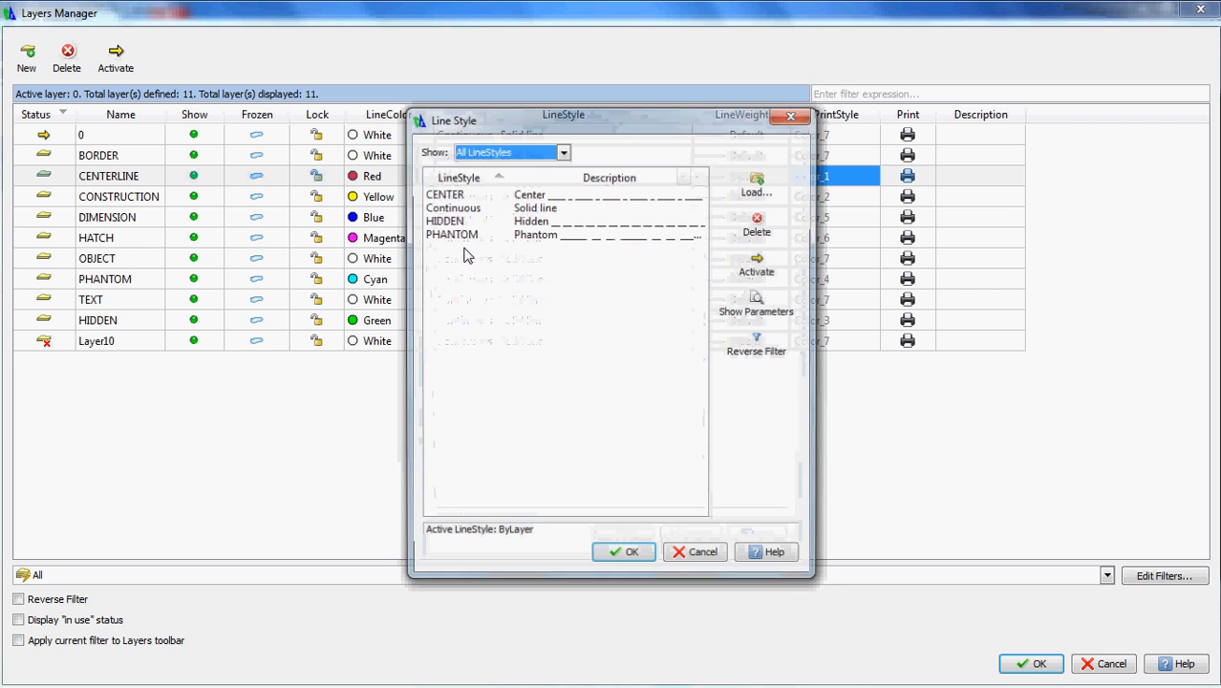
{"action": "left_click", "coordinate": [758, 188]}
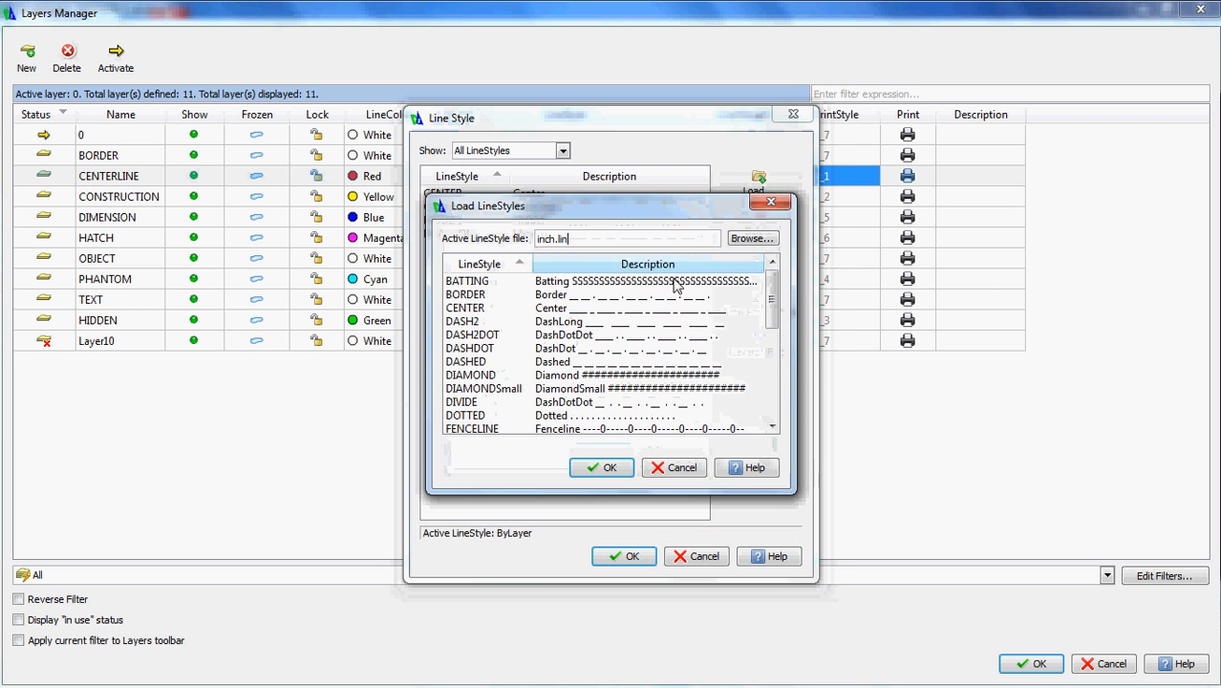
{"action": "left_click", "coordinate": [763, 309]}
{"action": "mouse_move", "coordinate": [772, 322]}
{"action": "left_mouse_down"}
{"action": "mouse_move", "coordinate": [768, 409]}
{"action": "mouse_move", "coordinate": [770, 339]}
{"action": "left_mouse_up"}
{"action": "left_click", "coordinate": [689, 473]}
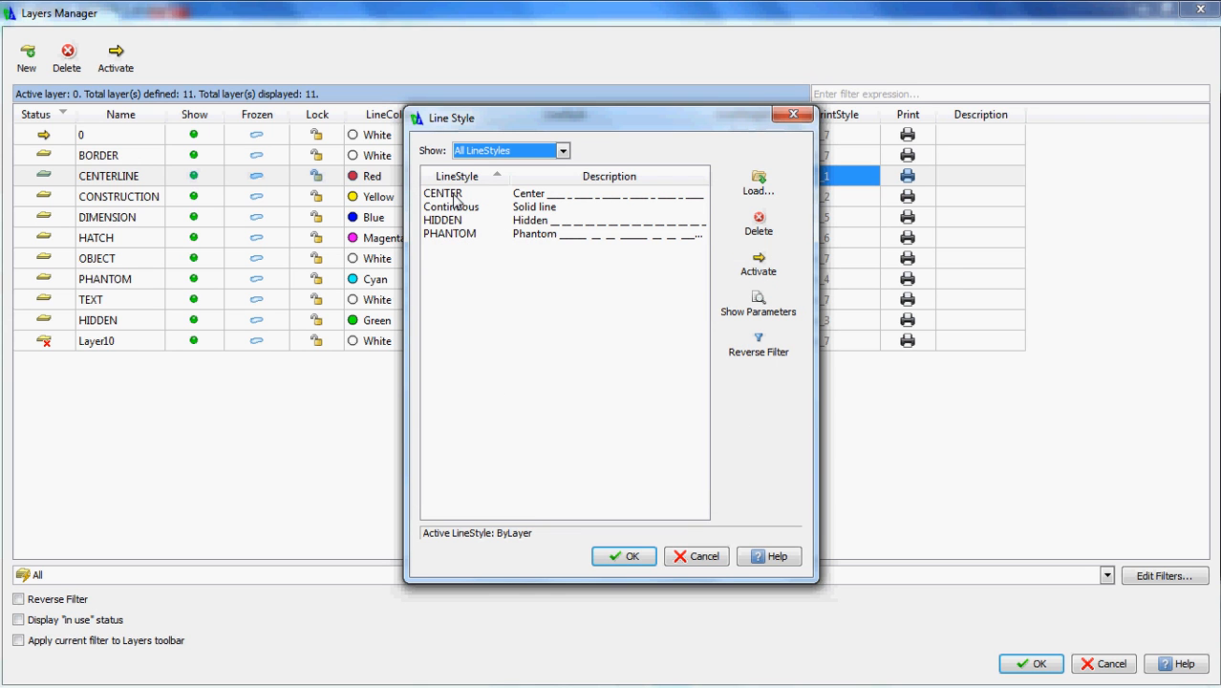
{"action": "left_click", "coordinate": [629, 560]}
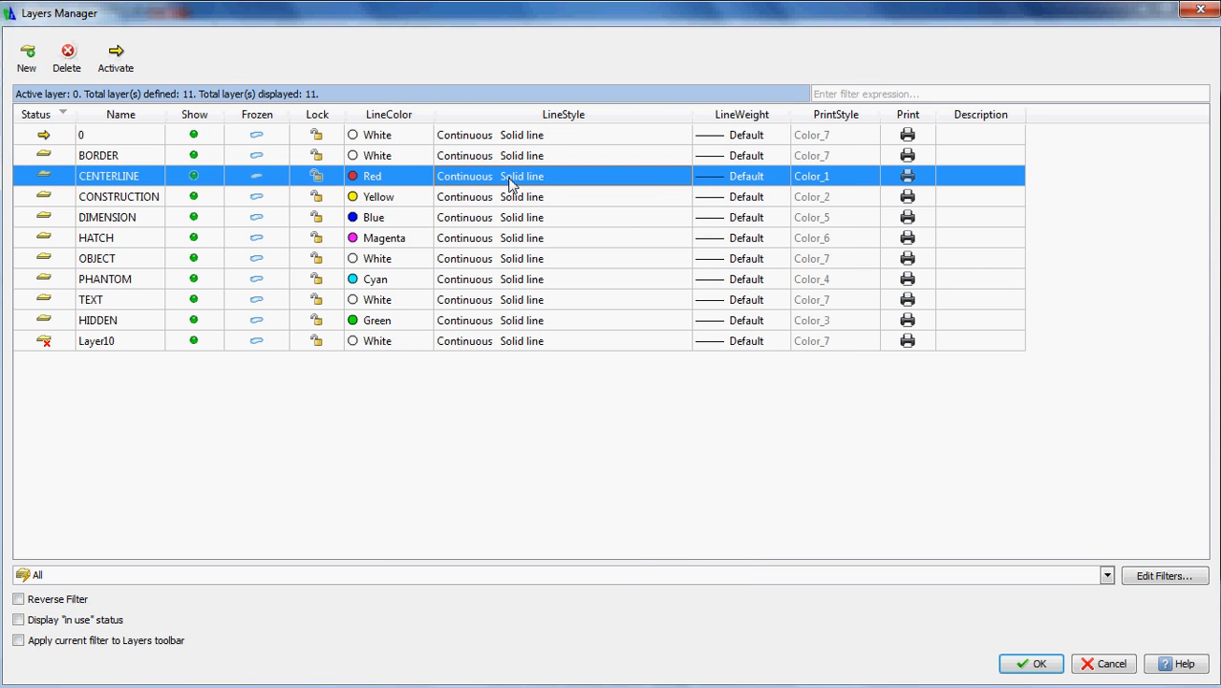
Set the line style of the CENTERLINE layer to CENTER and of the PHANTOM layer to PHANTOM
{"action": "left_click", "coordinate": [509, 183]}
{"action": "left_click", "coordinate": [485, 204]}
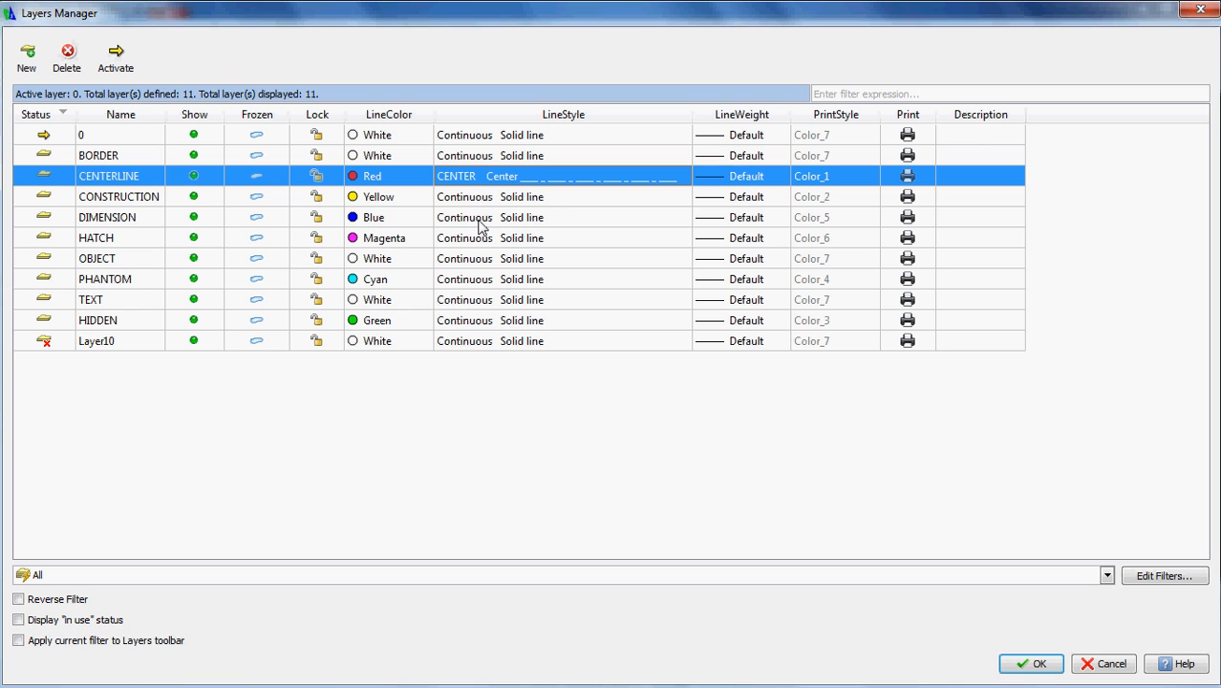
{"action": "left_click", "coordinate": [509, 282]}
{"action": "left_click", "coordinate": [683, 282]}
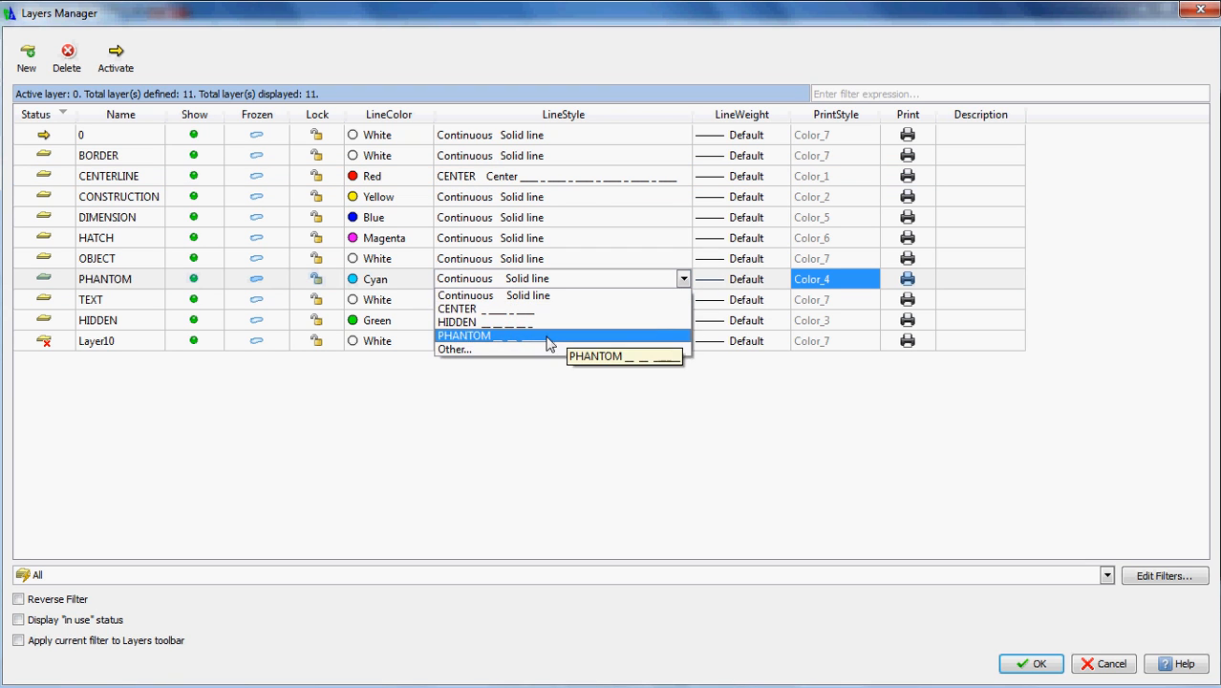
{"action": "left_click", "coordinate": [548, 339]}
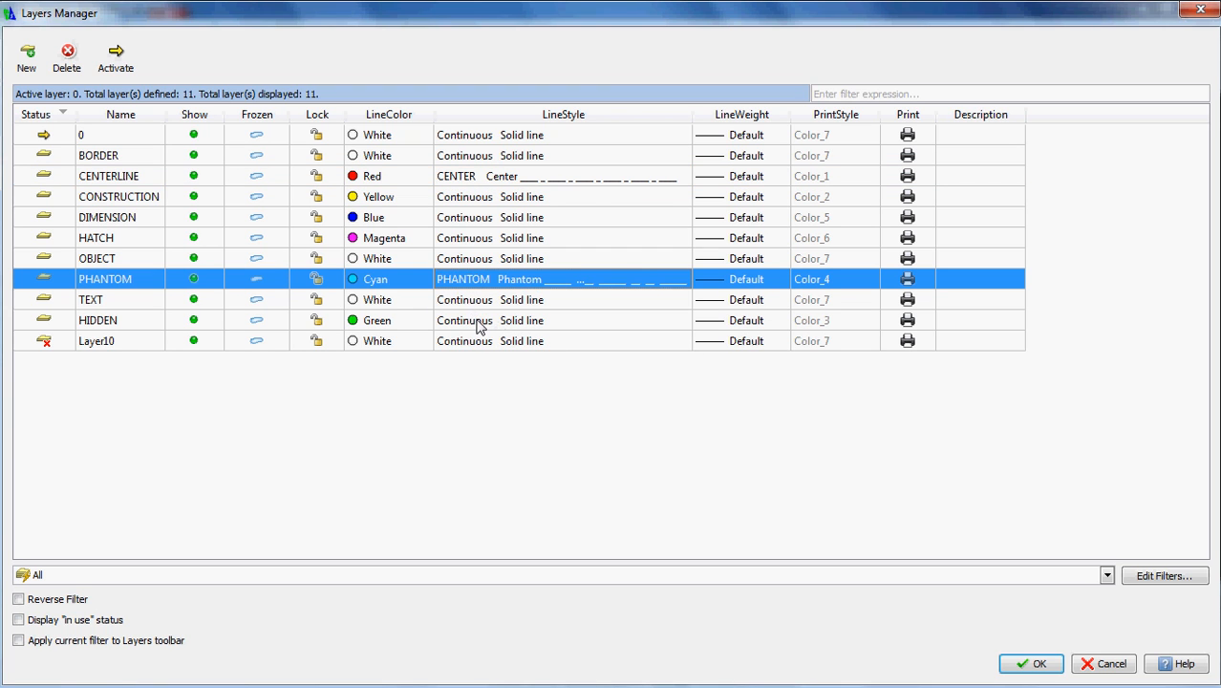
Set the line style of the HIDDEN layer to HIDDEN
{"action": "left_click", "coordinate": [480, 325]}
{"action": "left_click", "coordinate": [684, 320]}
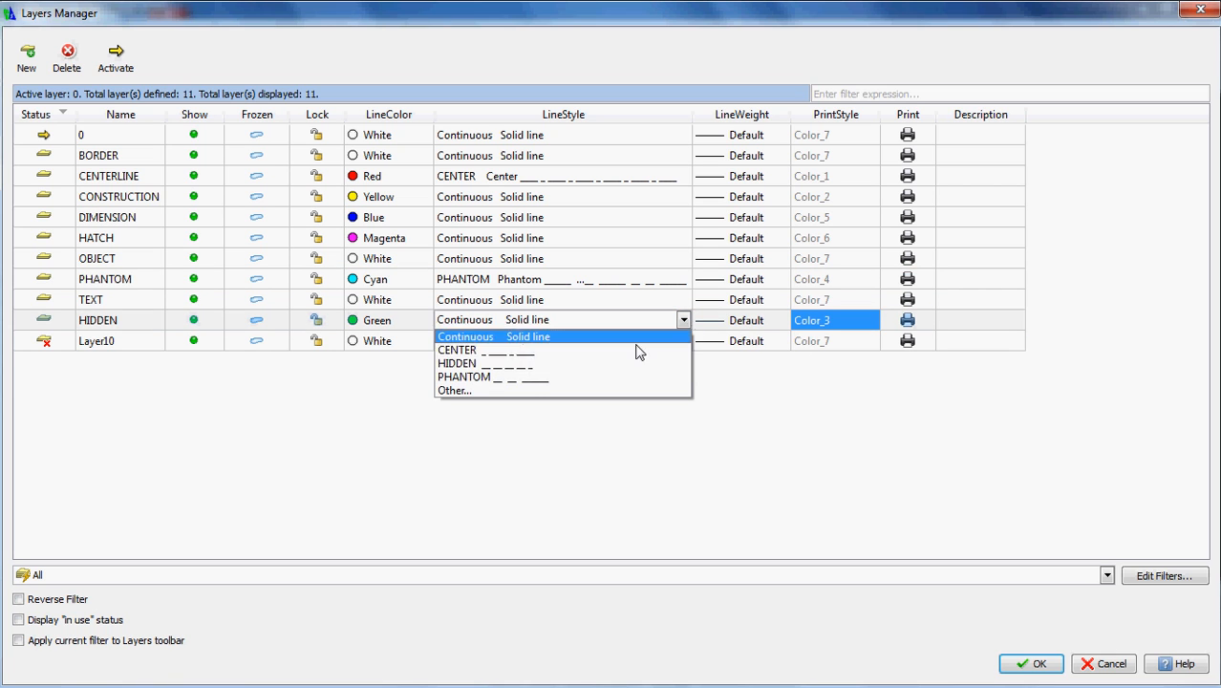
{"action": "left_click", "coordinate": [554, 371]}
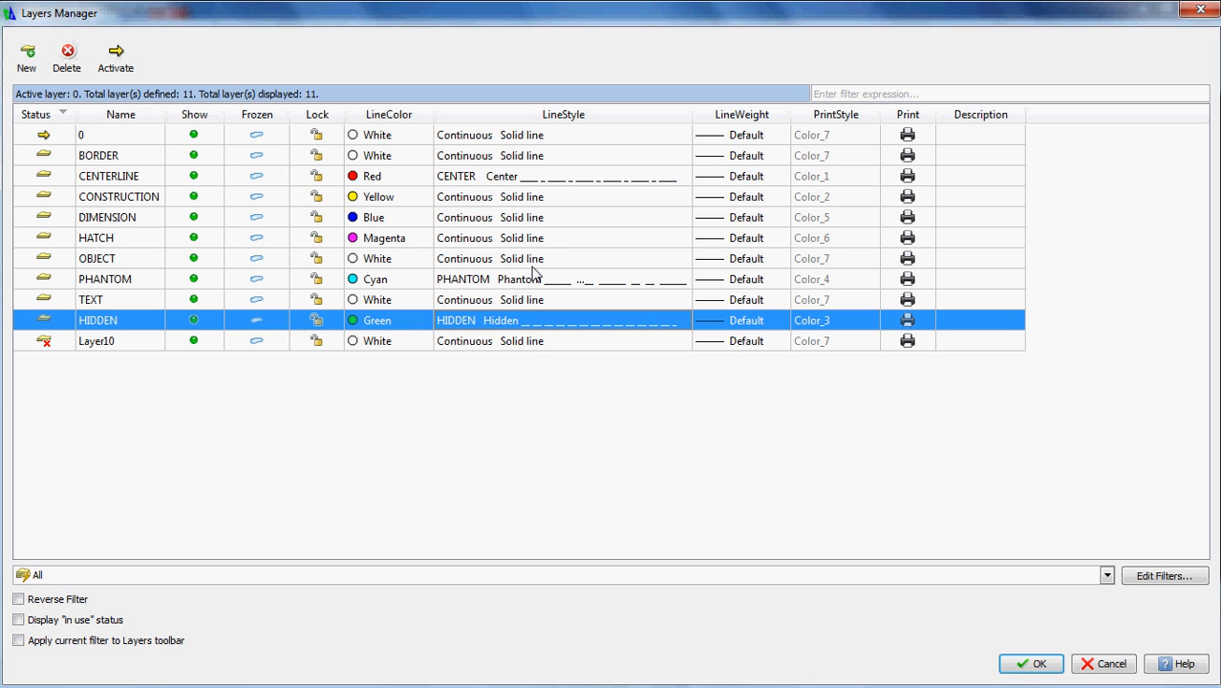
Set the line weight of the BORDER layer to 0.90 mm
{"action": "left_click", "coordinate": [735, 160]}
{"action": "left_click", "coordinate": [737, 159]}
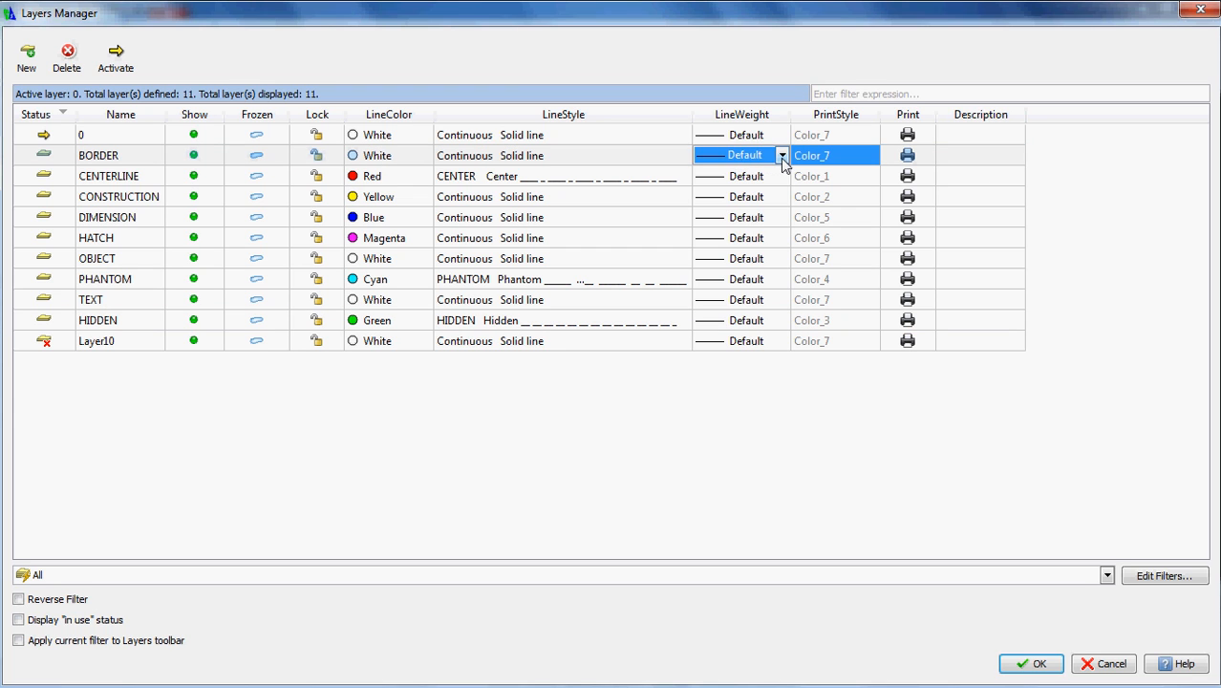
{"action": "left_click", "coordinate": [781, 157]}
{"action": "left_click_drag", "start_coordinate": [784, 214], "coordinate": [782, 239]}
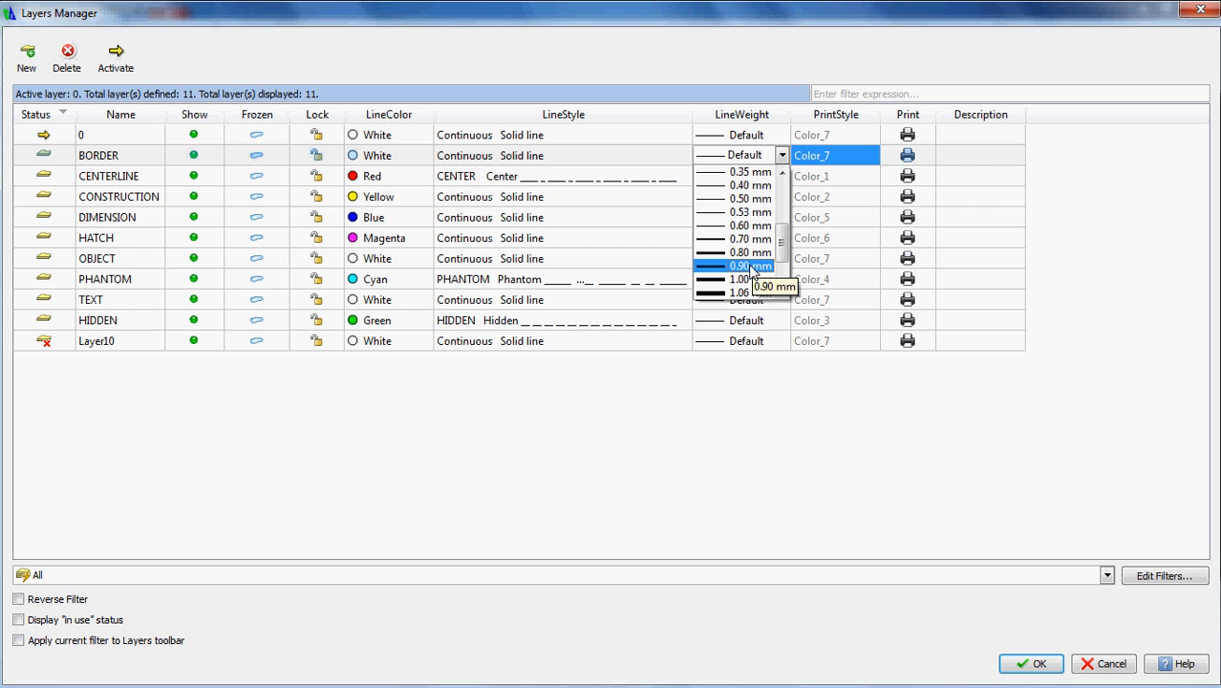
{"action": "left_click", "coordinate": [750, 265]}
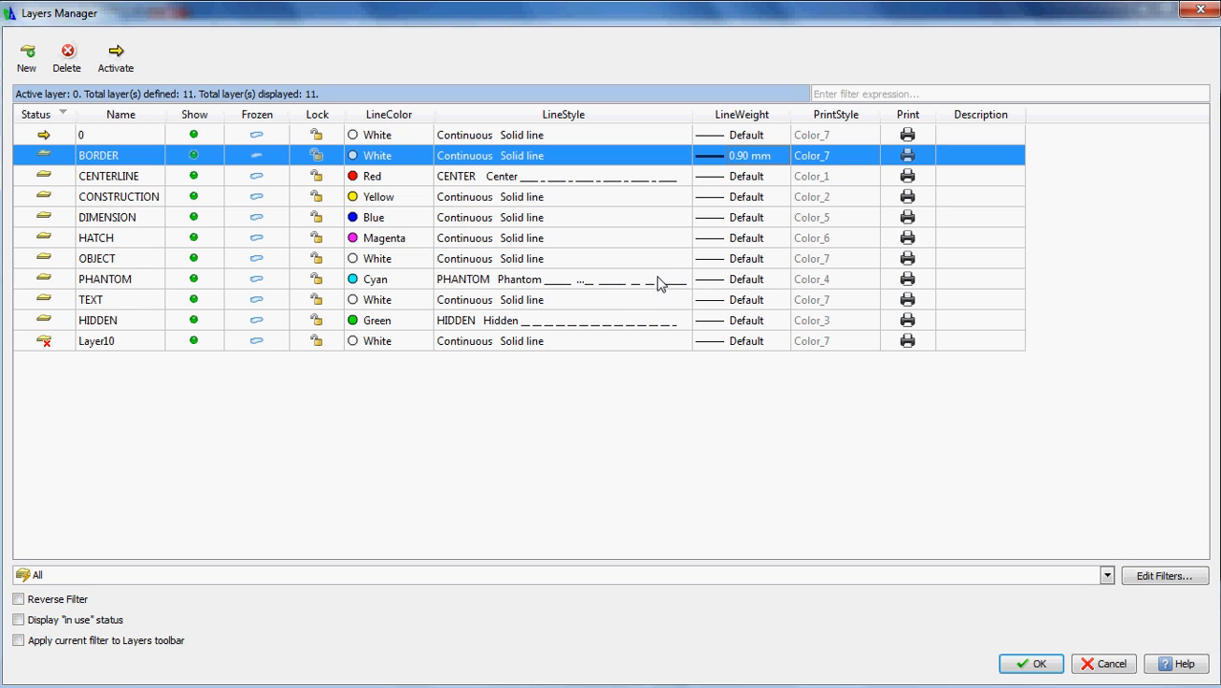
Set the line weight of the OBJECT layer to 0.70 mm
{"action": "left_click", "coordinate": [731, 263]}
{"action": "left_click", "coordinate": [734, 264]}
{"action": "left_click", "coordinate": [782, 260]}
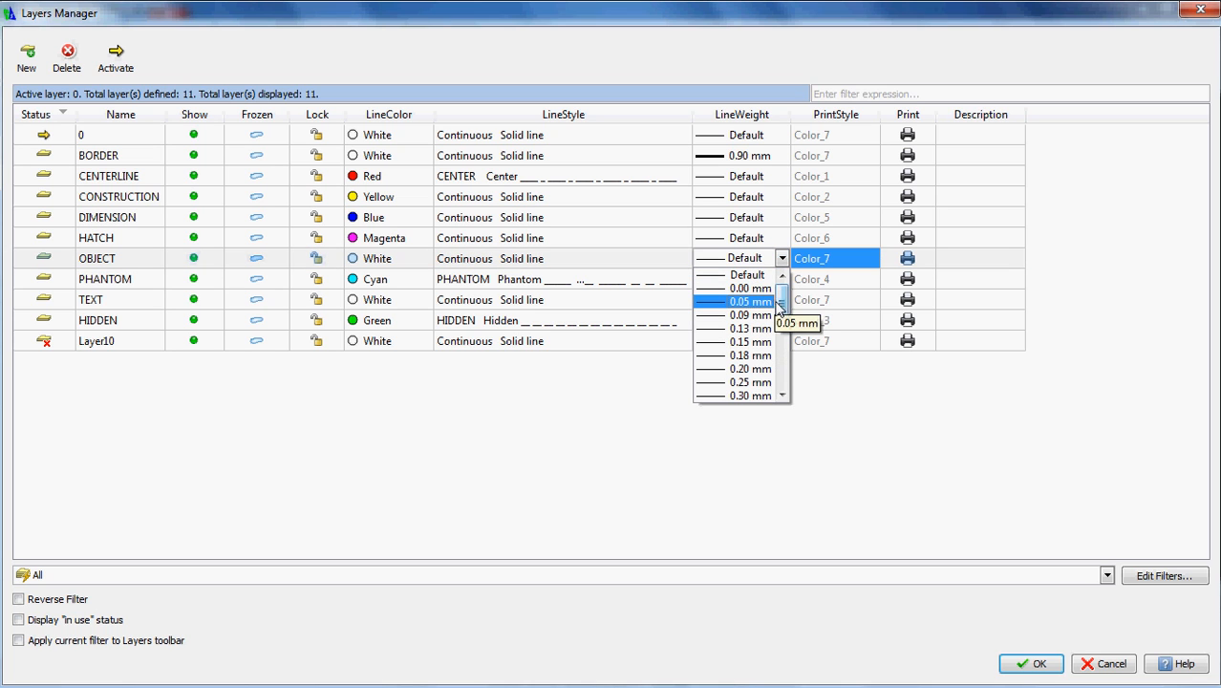
{"action": "left_click_drag", "start_coordinate": [780, 304], "coordinate": [781, 336]}
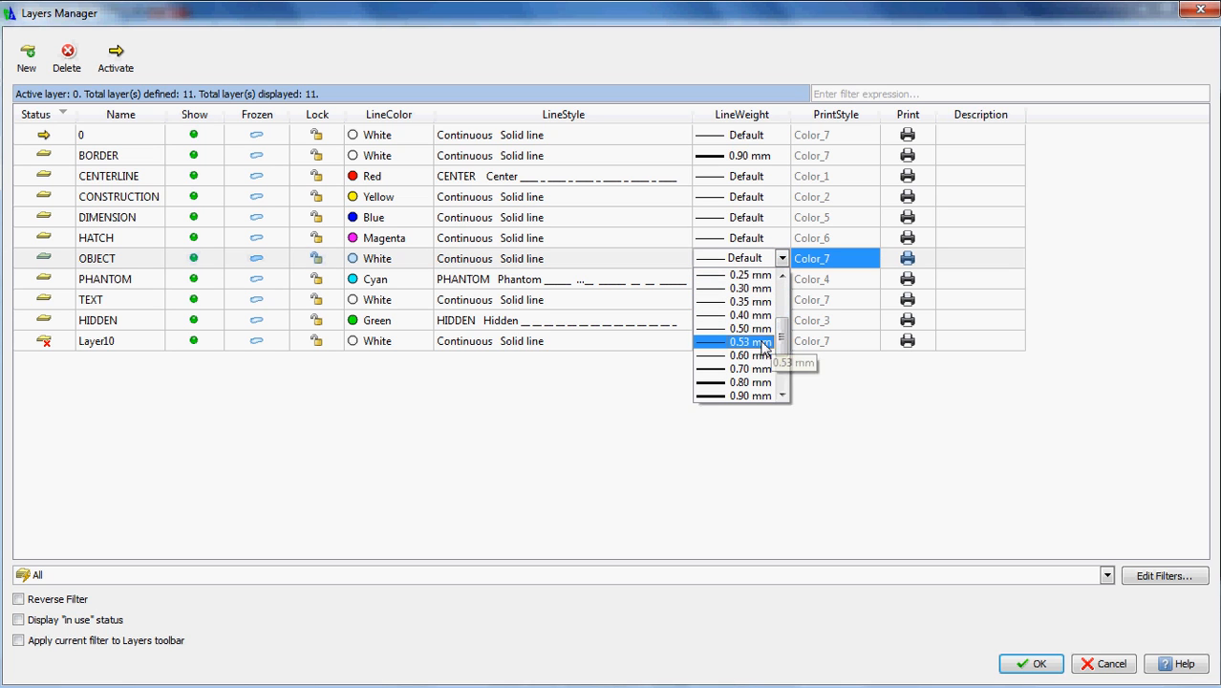
{"action": "left_click", "coordinate": [750, 383]}
Set the line weight of the PHANTOM layer to 0.70 mm
{"action": "left_click", "coordinate": [763, 284]}
{"action": "left_click", "coordinate": [762, 285]}
{"action": "left_click", "coordinate": [782, 279]}
{"action": "left_click_drag", "start_coordinate": [781, 328], "coordinate": [781, 367]}
{"action": "left_click", "coordinate": [750, 377]}
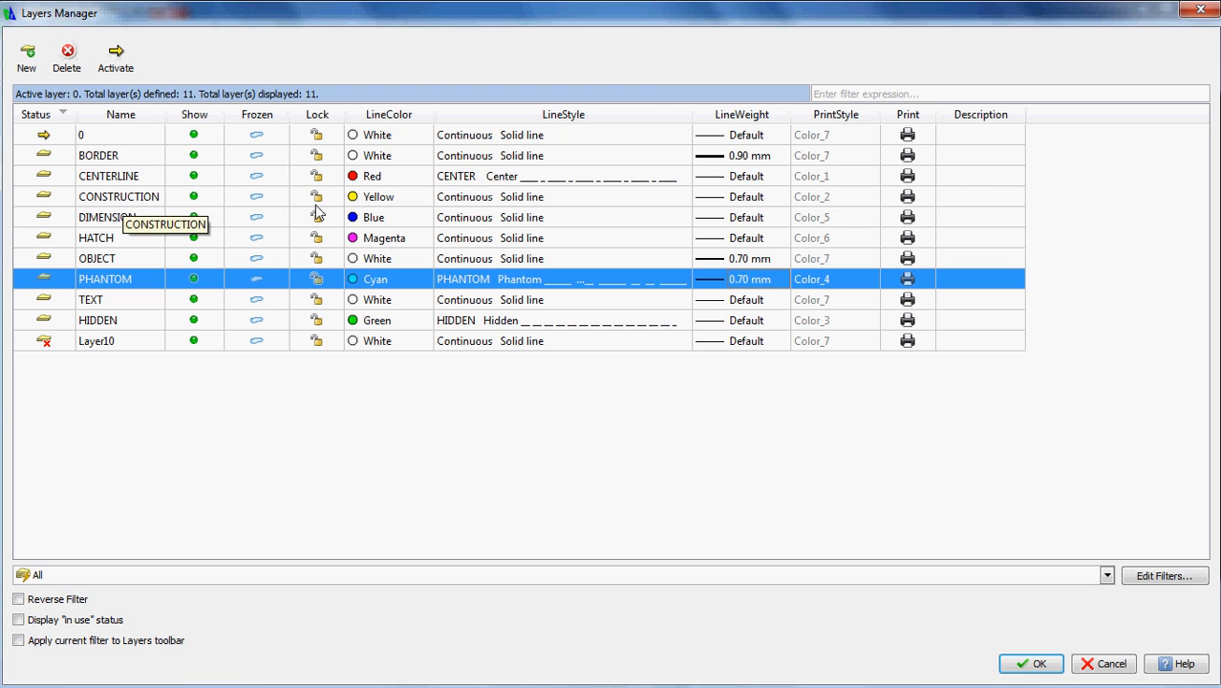
Exclude the CONSTRUCTION layer and layer 0 from printing and accept the layer settings
{"action": "left_click", "coordinate": [906, 202]}
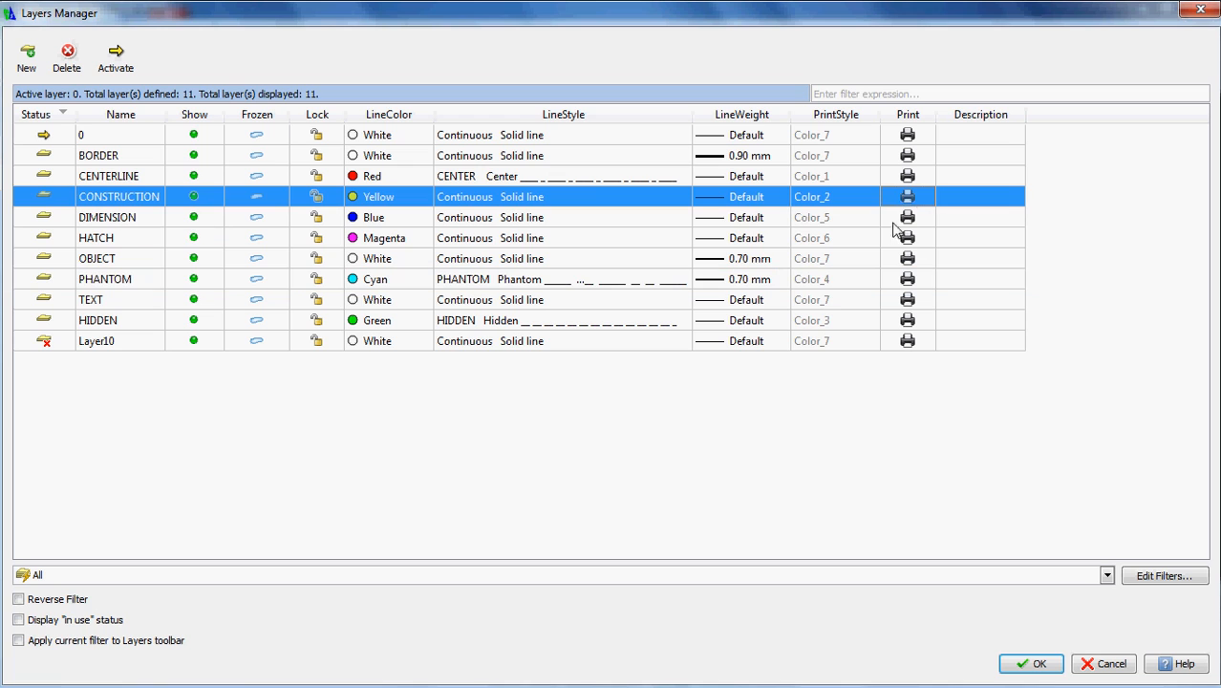
{"action": "left_click", "coordinate": [908, 201]}
{"action": "left_click", "coordinate": [907, 139]}
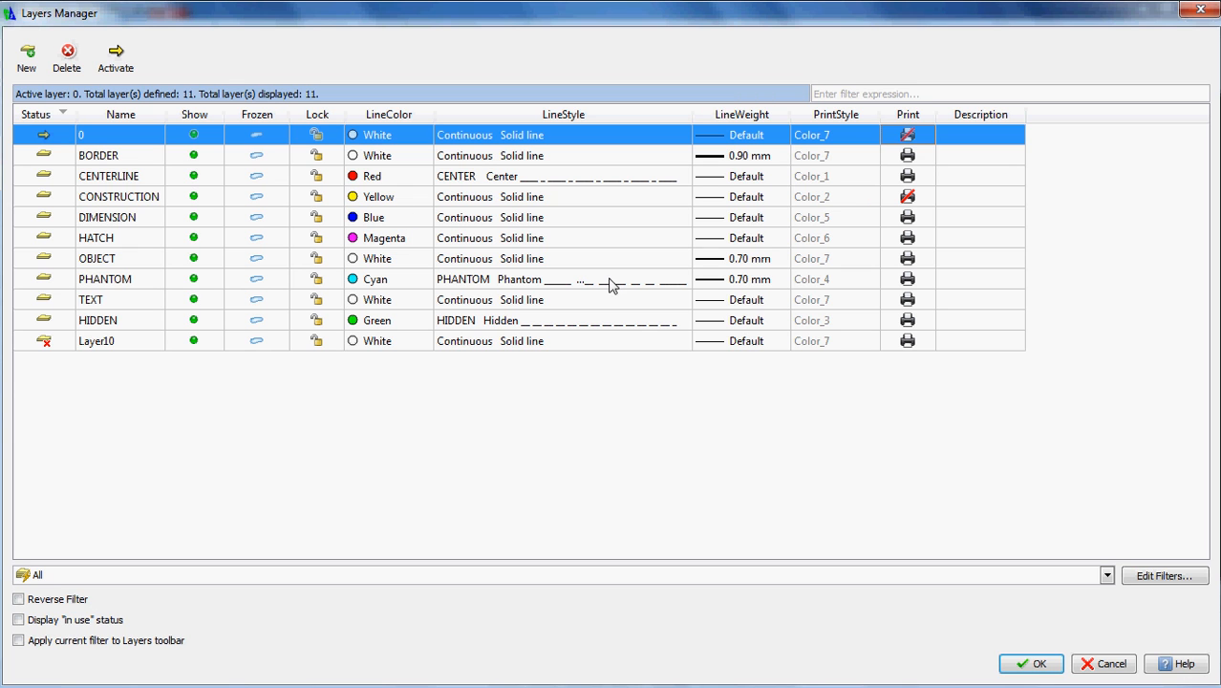
{"action": "left_click", "coordinate": [1034, 664]}
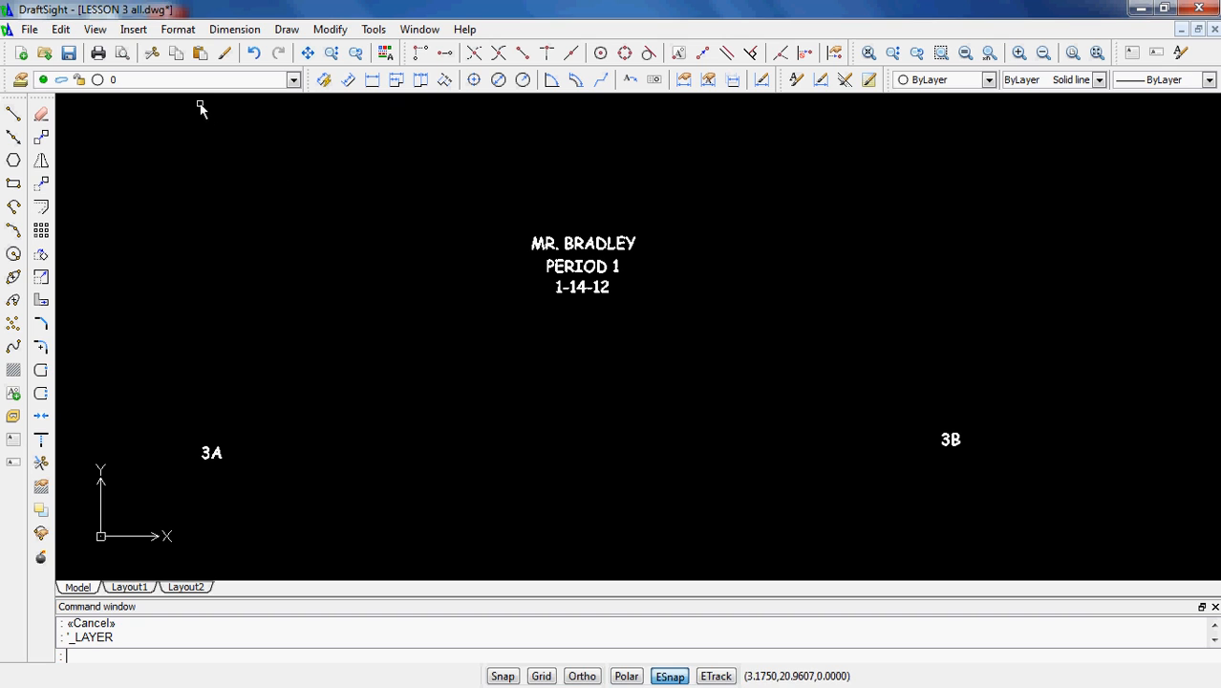
Make HIDDEN the active layer and draw a horizontal line beside the 3A label with Ortho on
{"action": "left_click", "coordinate": [294, 81]}
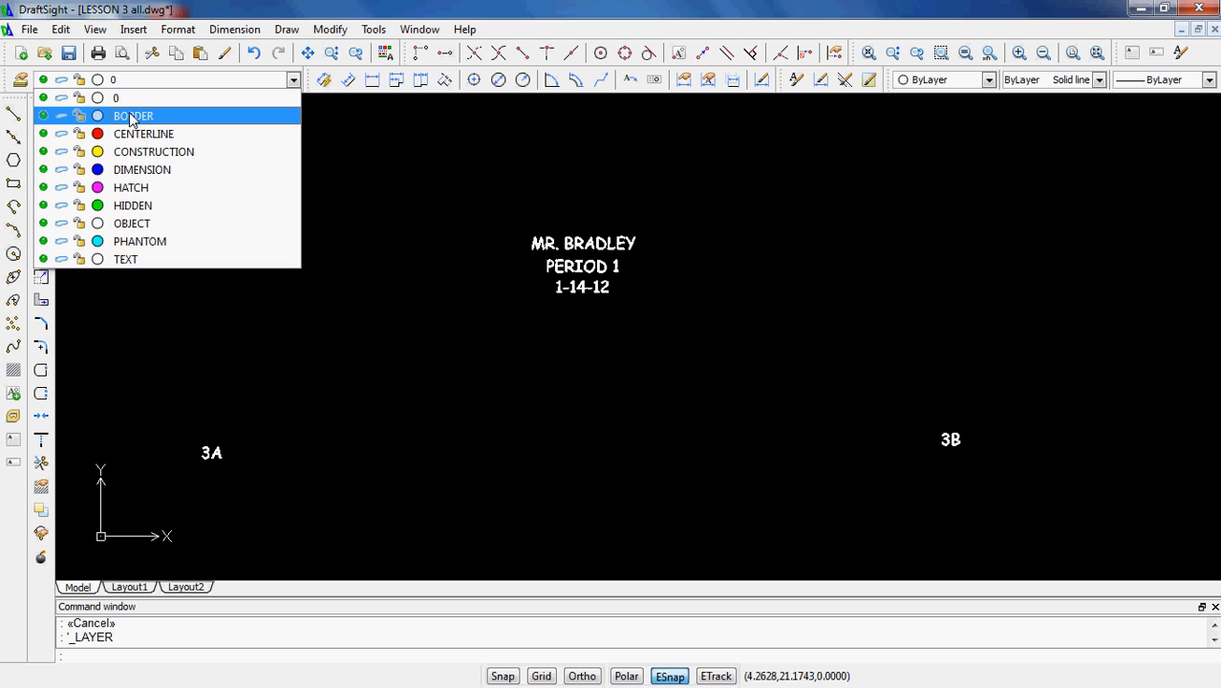
{"action": "left_click", "coordinate": [127, 206]}
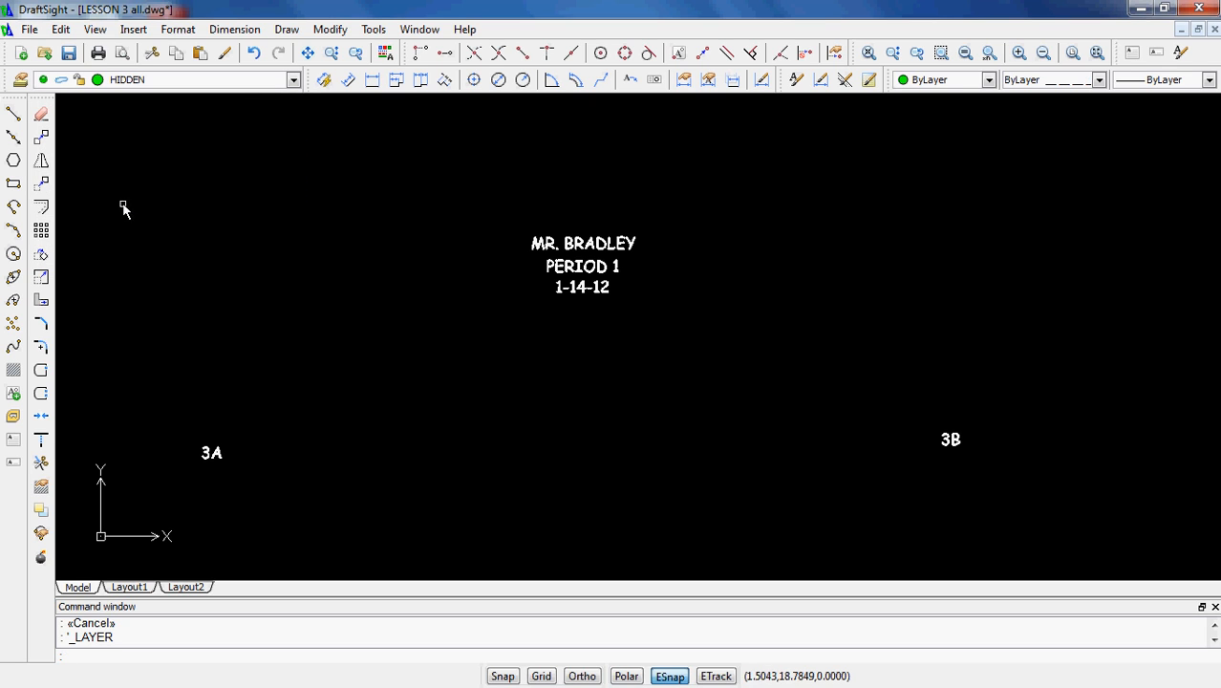
{"action": "left_click", "coordinate": [14, 114]}
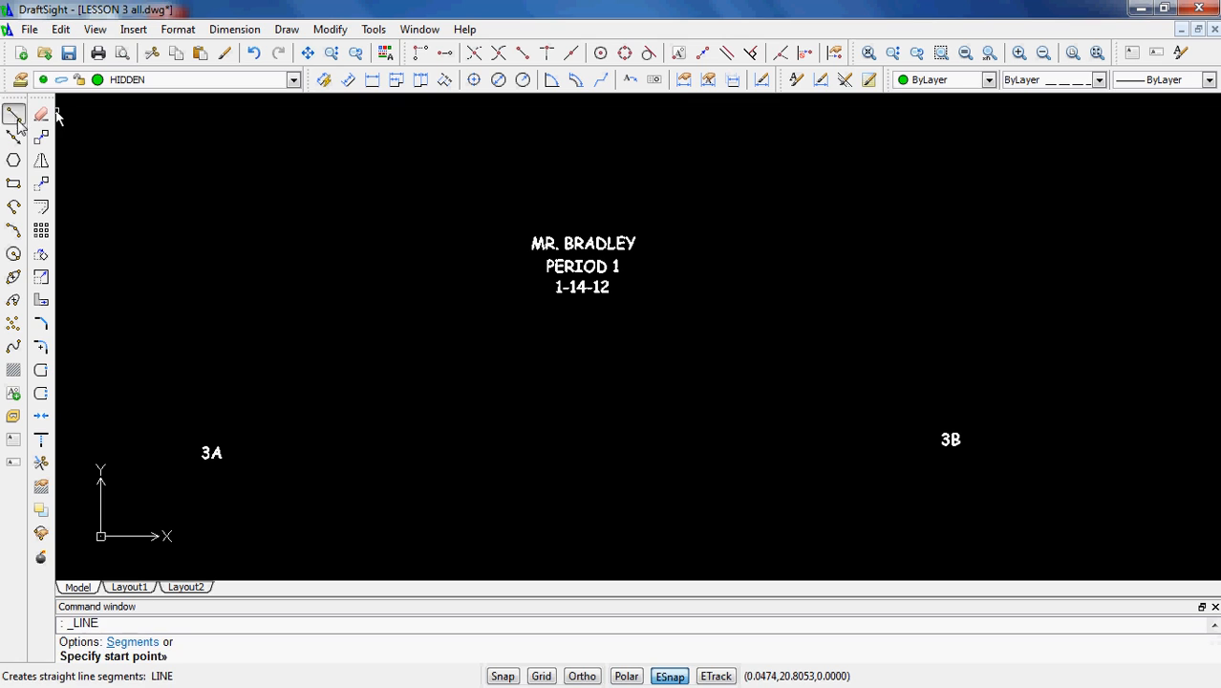
{"action": "left_click", "coordinate": [262, 420]}
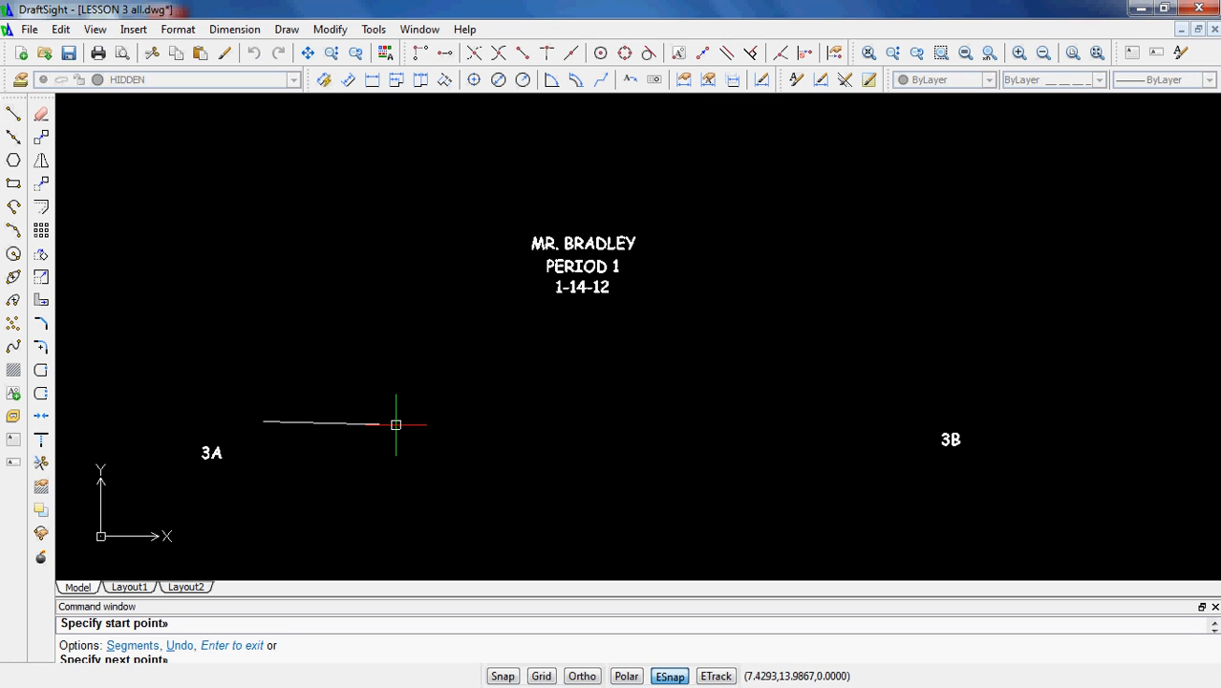
{"action": "left_click", "coordinate": [590, 677]}
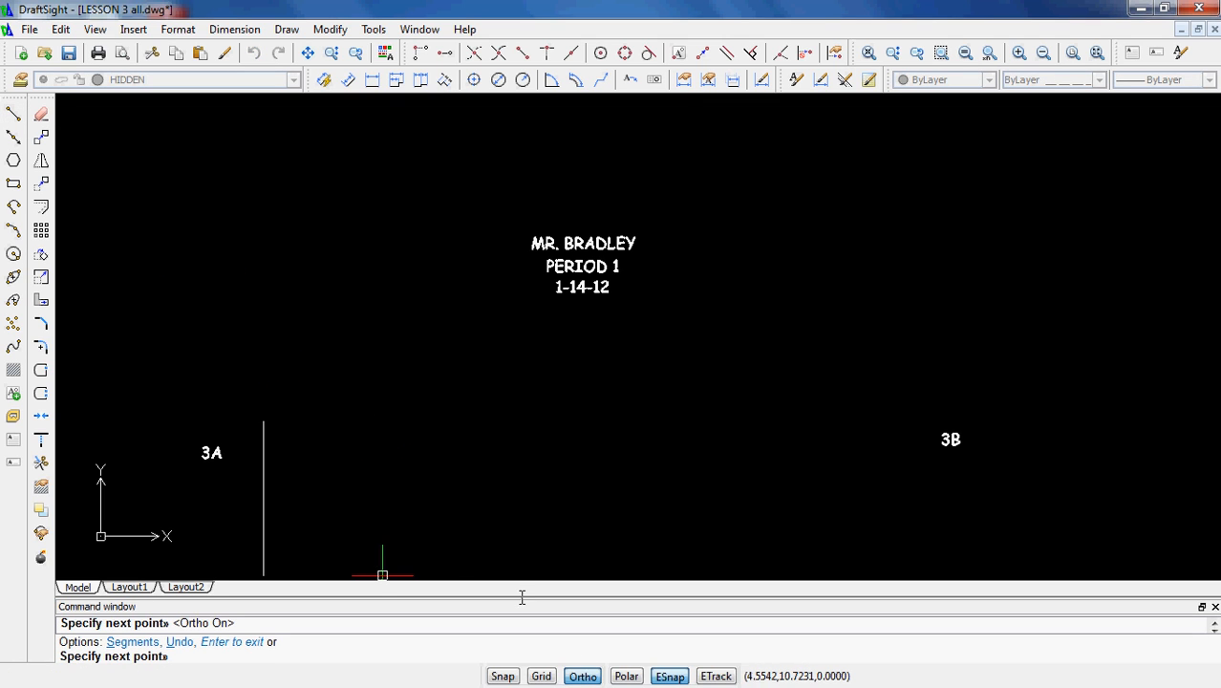
{"action": "left_click", "coordinate": [528, 421]}
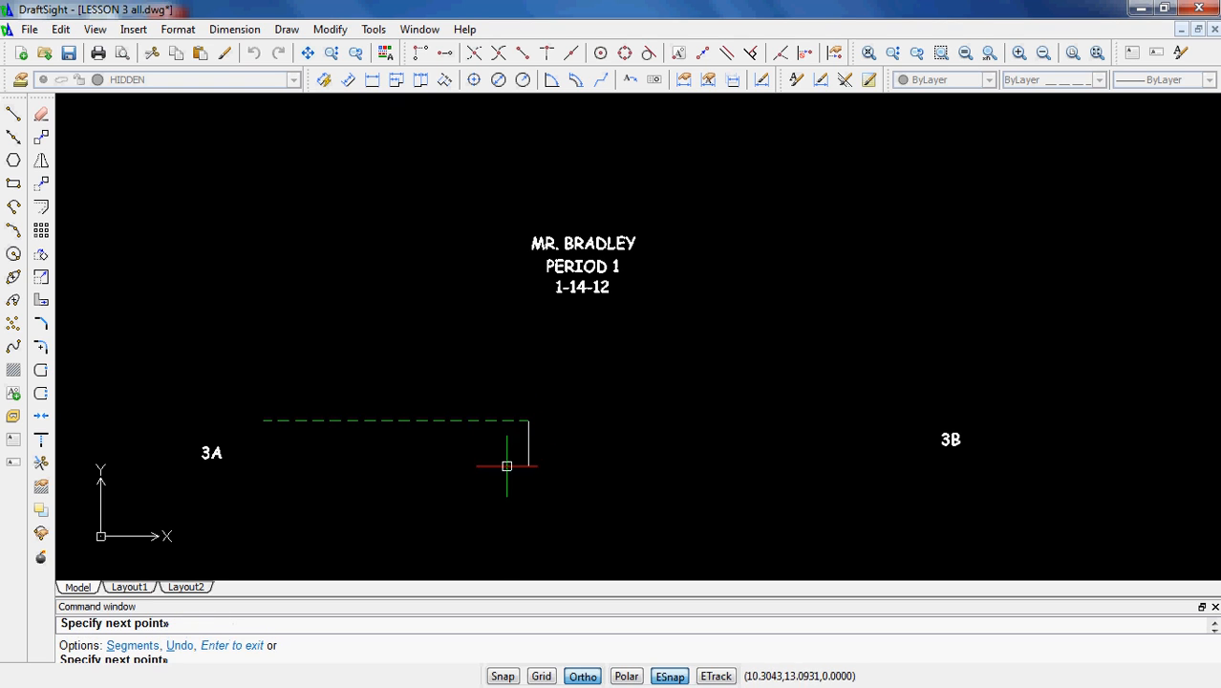
{"action": "key", "text": "Return"}
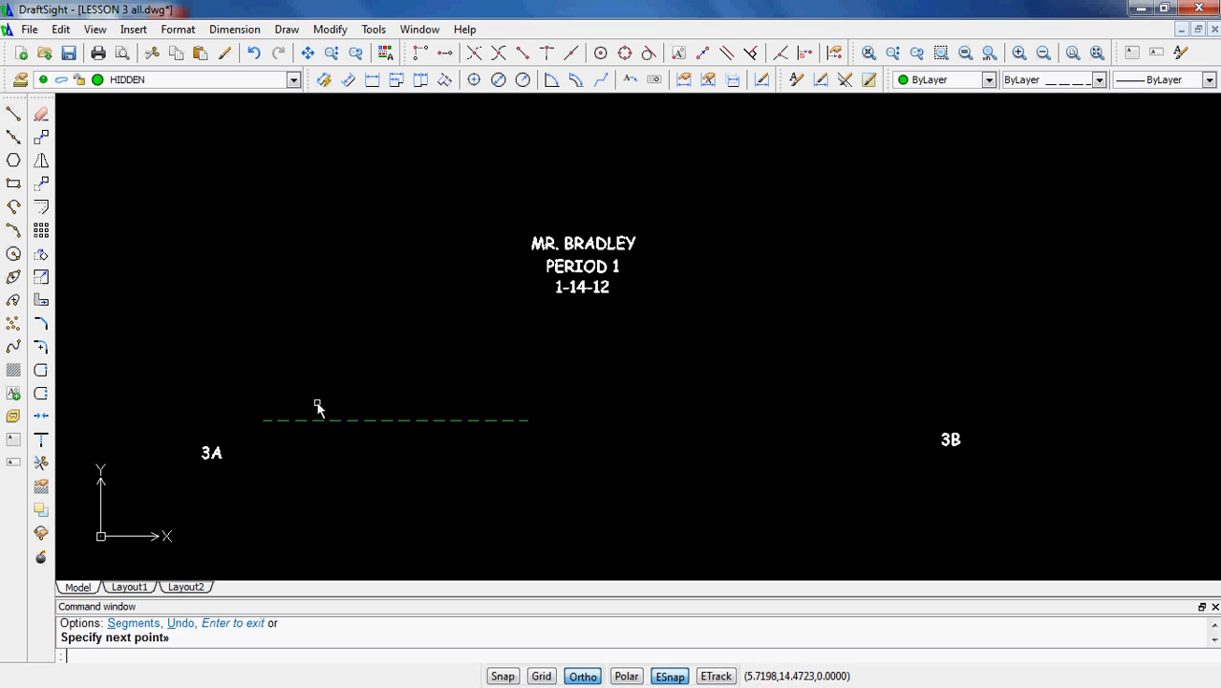
Draw a second horizontal hidden line of the same length just below the first one
{"action": "left_click", "coordinate": [13, 113]}
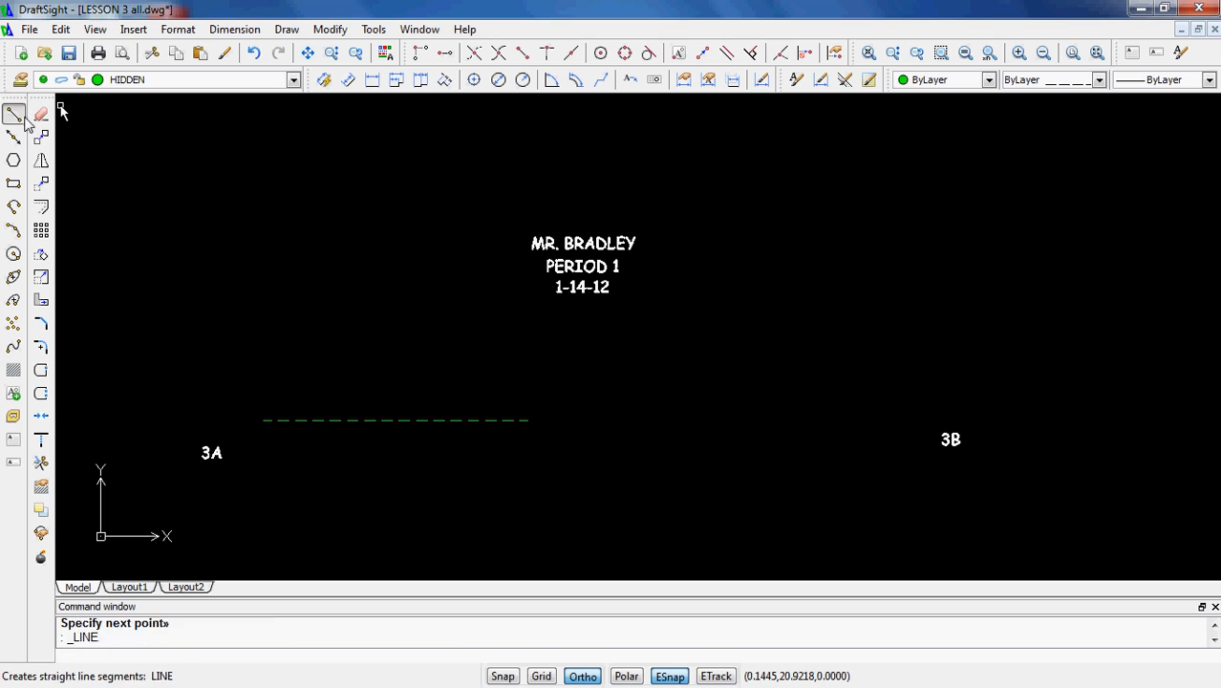
{"action": "left_click", "coordinate": [265, 448]}
{"action": "left_click", "coordinate": [529, 447]}
{"action": "key", "text": "Return"}
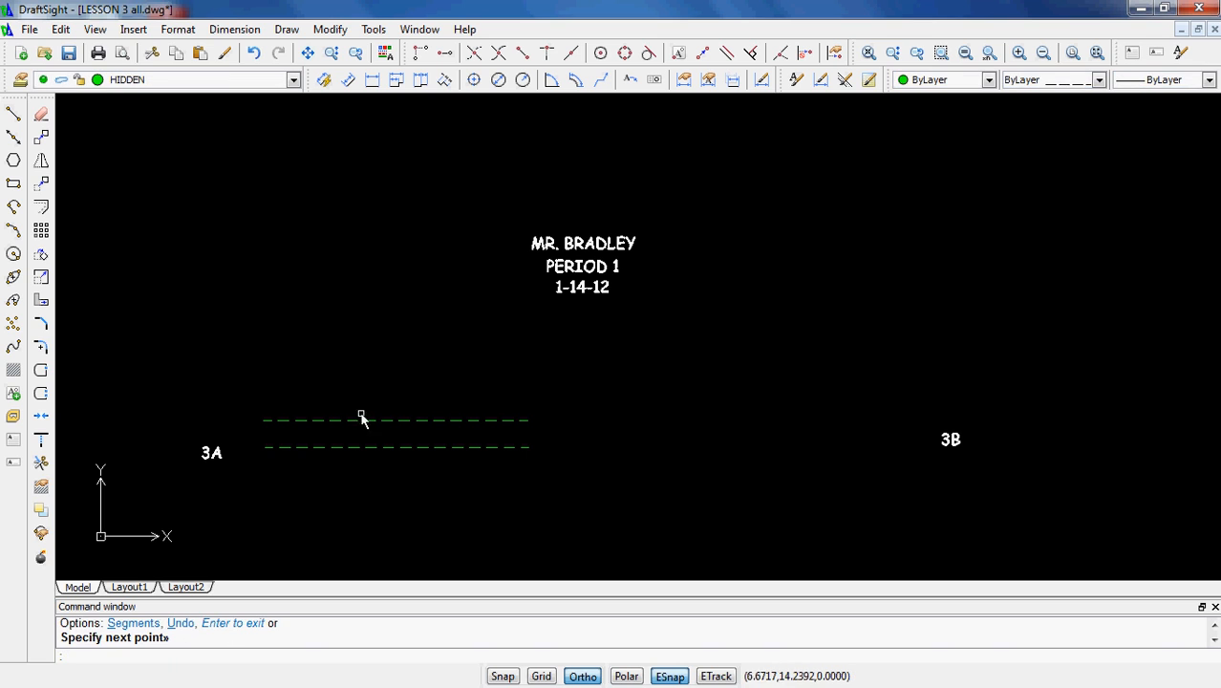
Draw a third horizontal line on the HIDDEN layer just below the second, about the same length as it
{"action": "left_click", "coordinate": [13, 114]}
{"action": "left_click", "coordinate": [267, 476]}
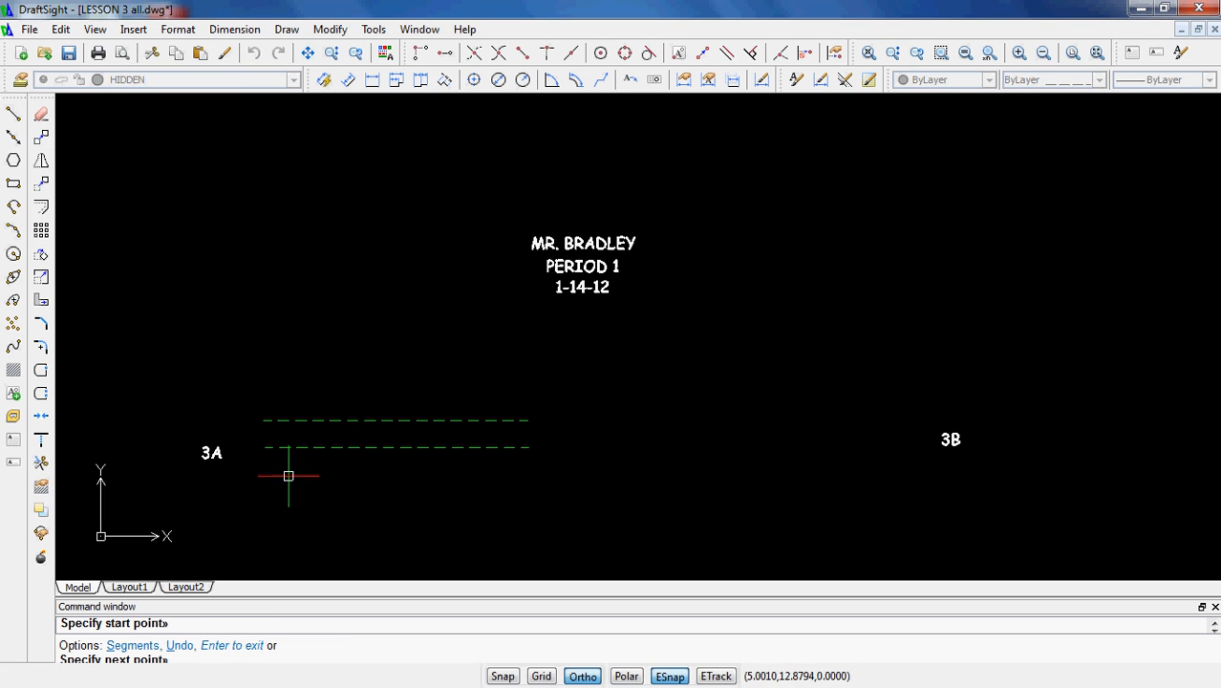
{"action": "left_click", "coordinate": [533, 478]}
{"action": "key", "text": "Return"}
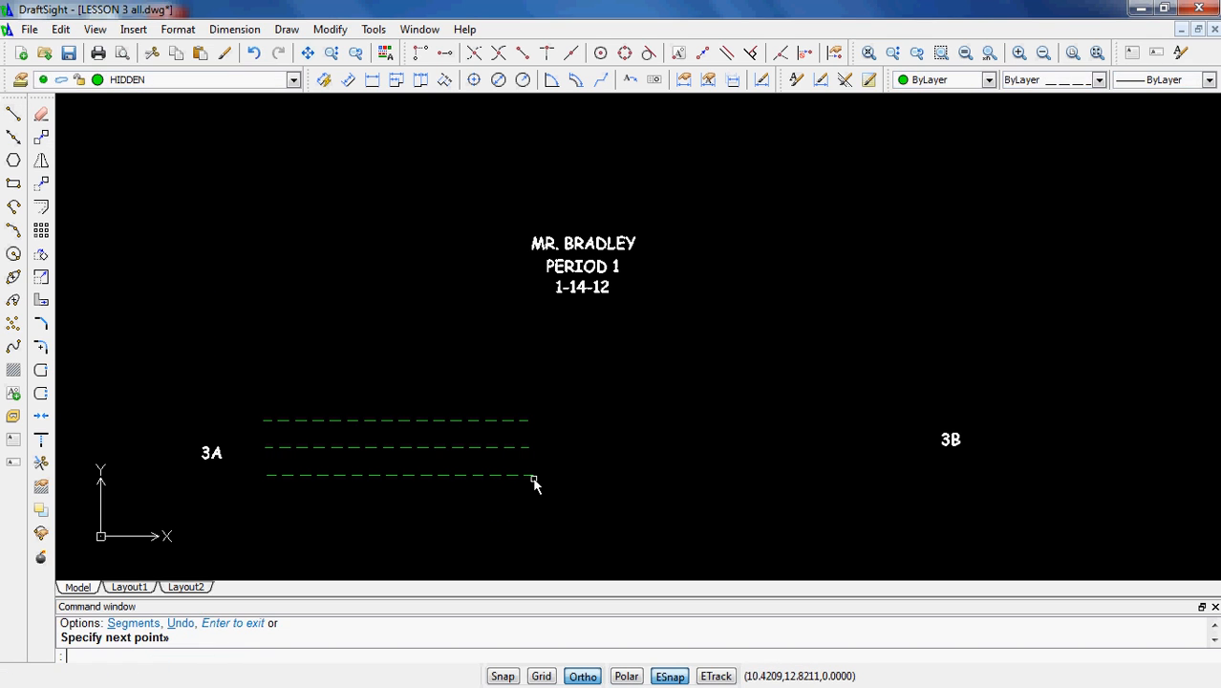
Draw a fourth, slightly longer horizontal line on the HIDDEN layer below the third one and end the Line command
{"action": "key", "text": "Return"}
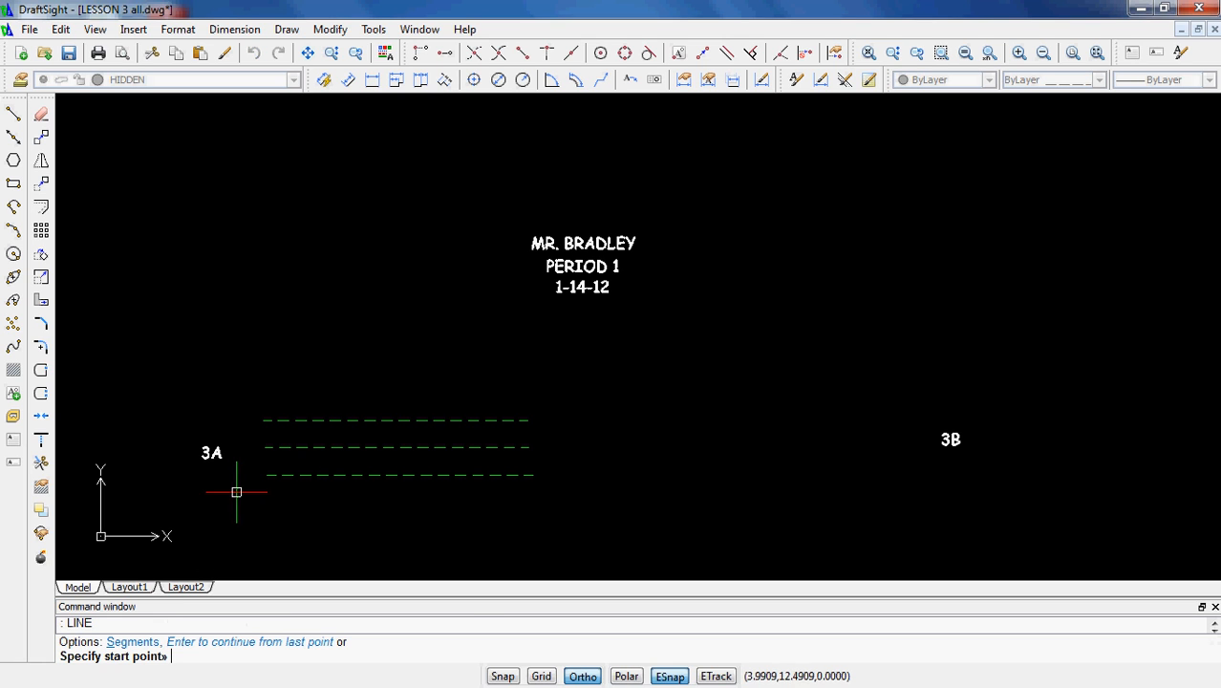
{"action": "left_click", "coordinate": [267, 513]}
{"action": "left_click", "coordinate": [548, 513]}
{"action": "key", "text": "Escape"}
{"action": "key", "text": "Escape"}
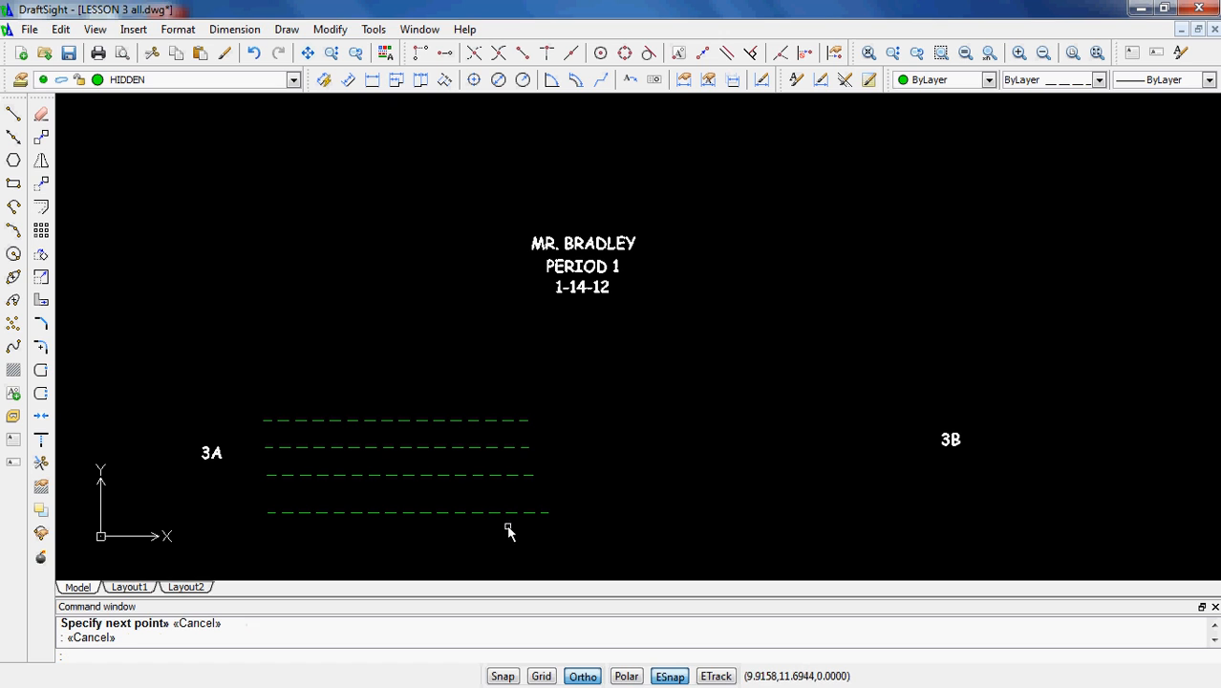
Move the second line from the top to the OBJECT layer and clear the selection
{"action": "left_click", "coordinate": [438, 448]}
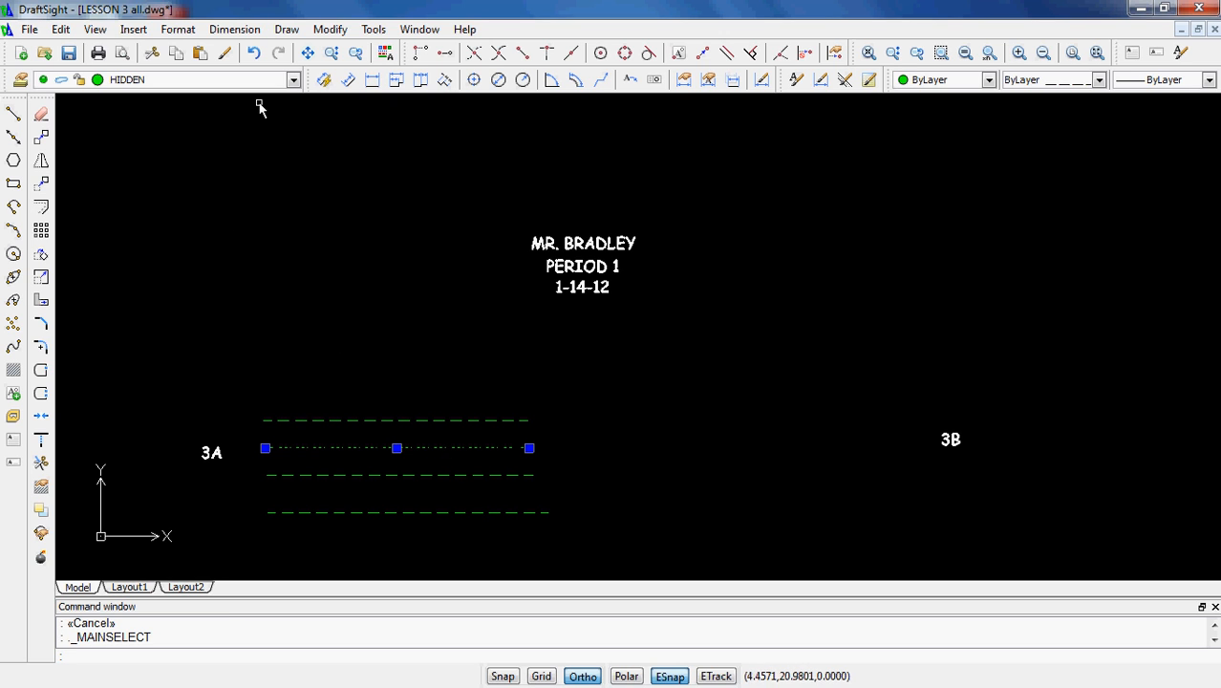
{"action": "left_click", "coordinate": [294, 81]}
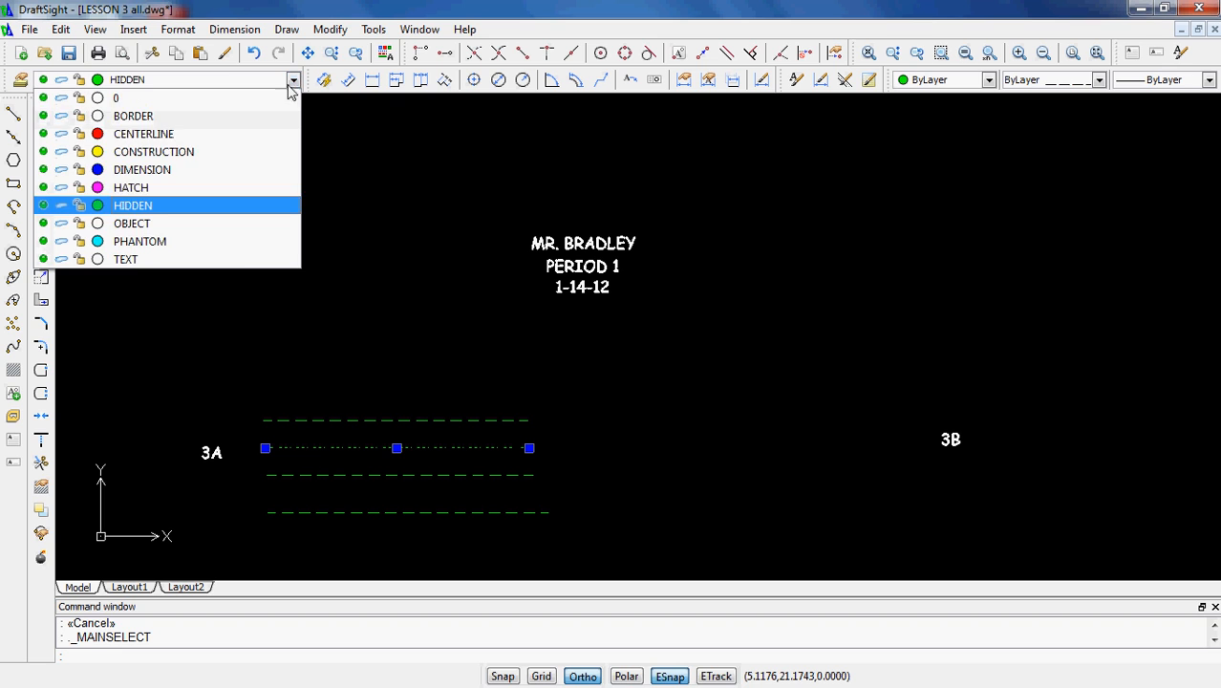
{"action": "left_click", "coordinate": [180, 222]}
{"action": "key", "text": "Escape"}
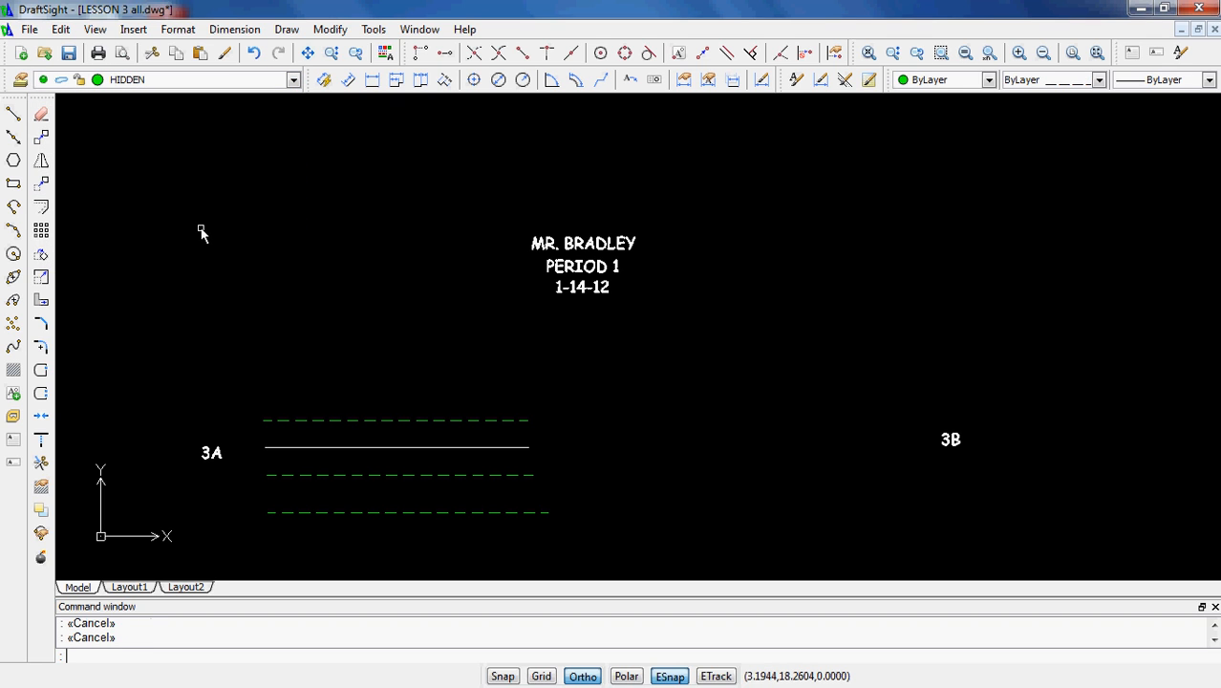
Move the third line from the top to the PHANTOM layer and deselect it
{"action": "left_click", "coordinate": [299, 477]}
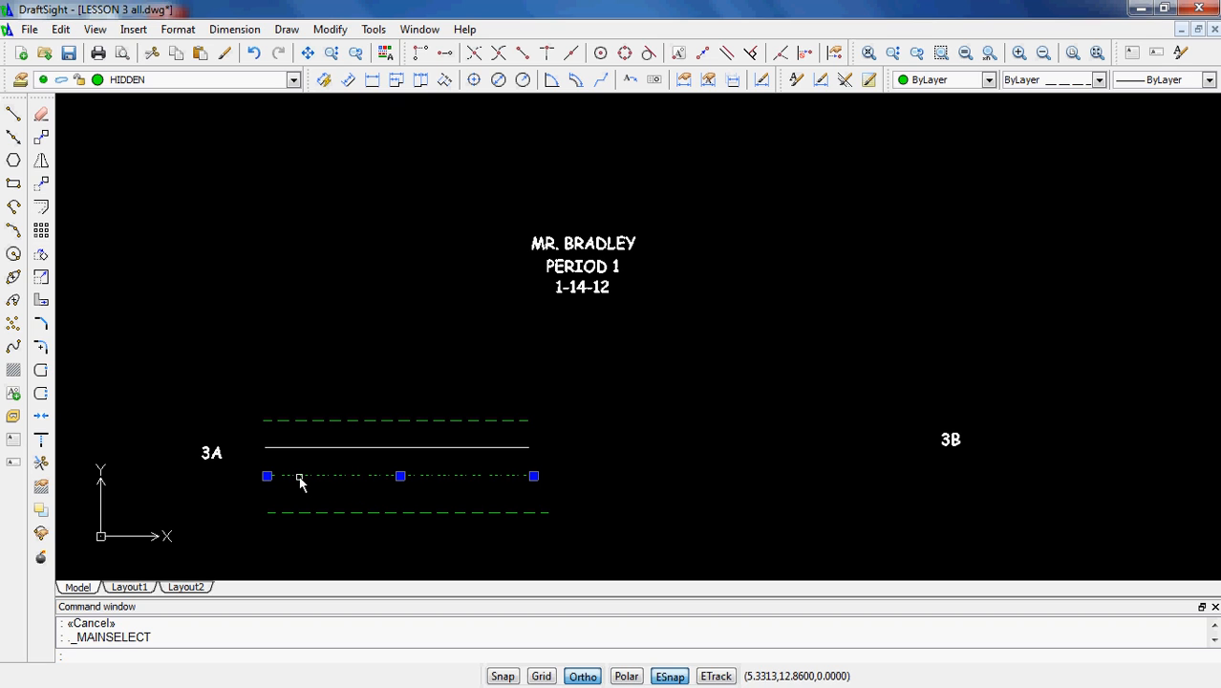
{"action": "left_click", "coordinate": [179, 81]}
{"action": "left_click", "coordinate": [150, 242]}
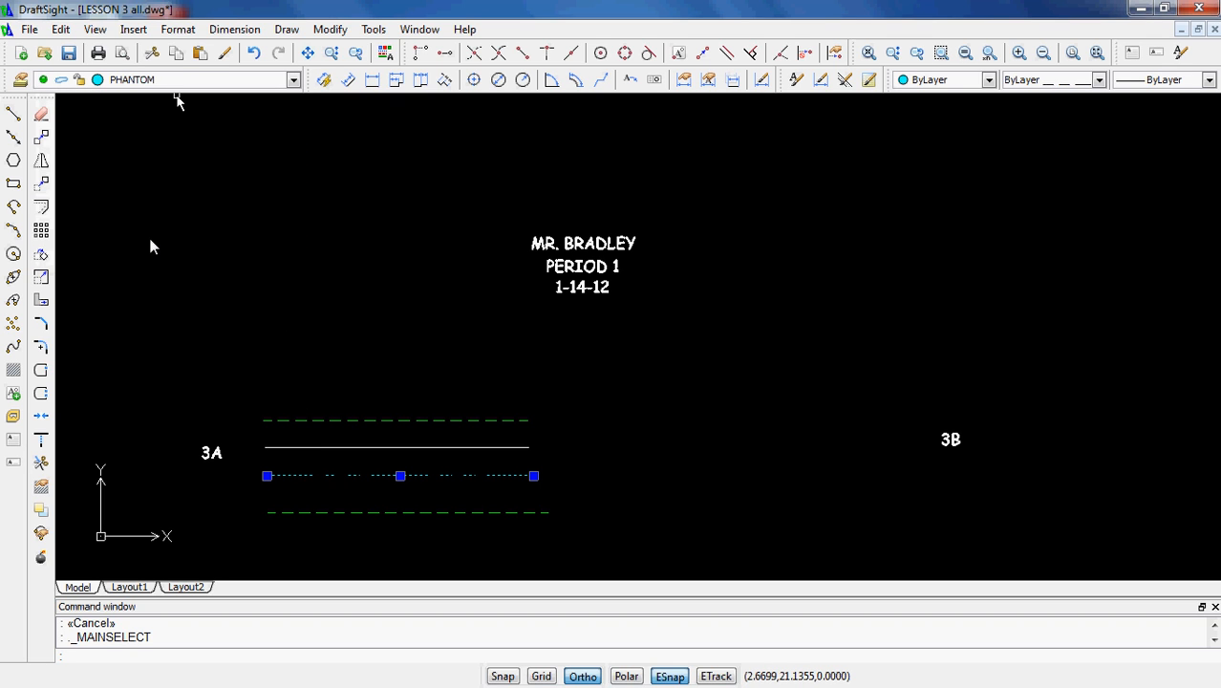
{"action": "key", "text": "Escape"}
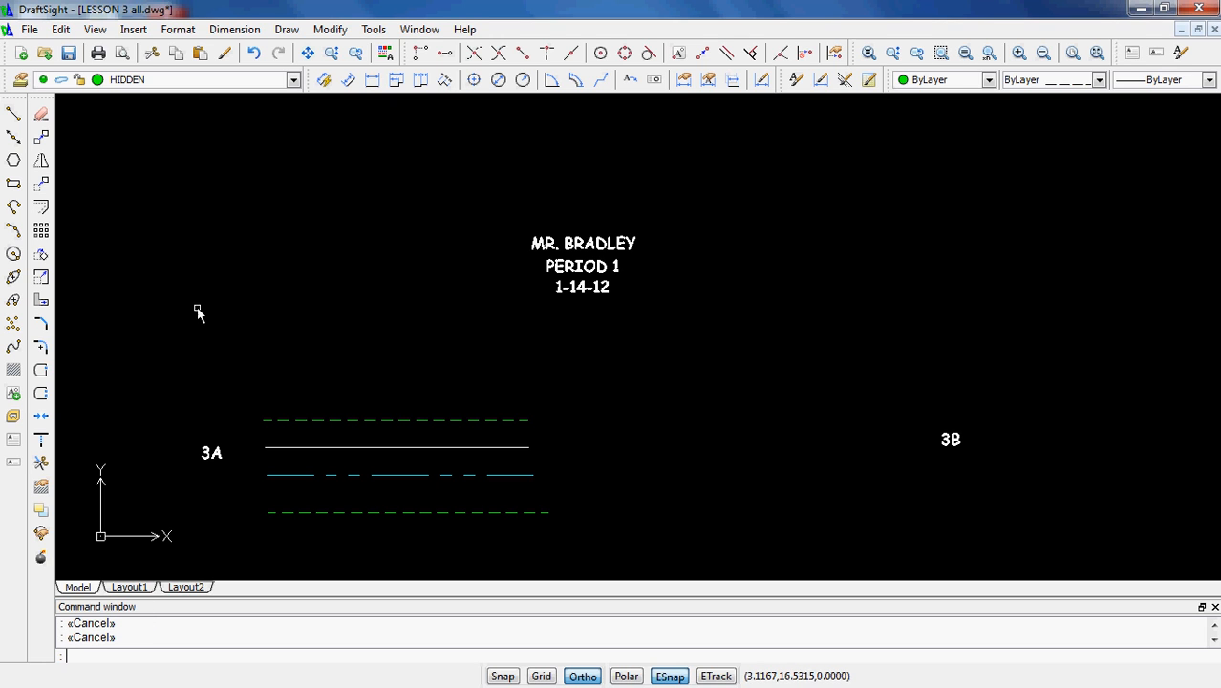
Assign the lowest of the four lines to the PHANTOM layer and clear the selection
{"action": "left_click", "coordinate": [315, 512]}
{"action": "left_click", "coordinate": [173, 86]}
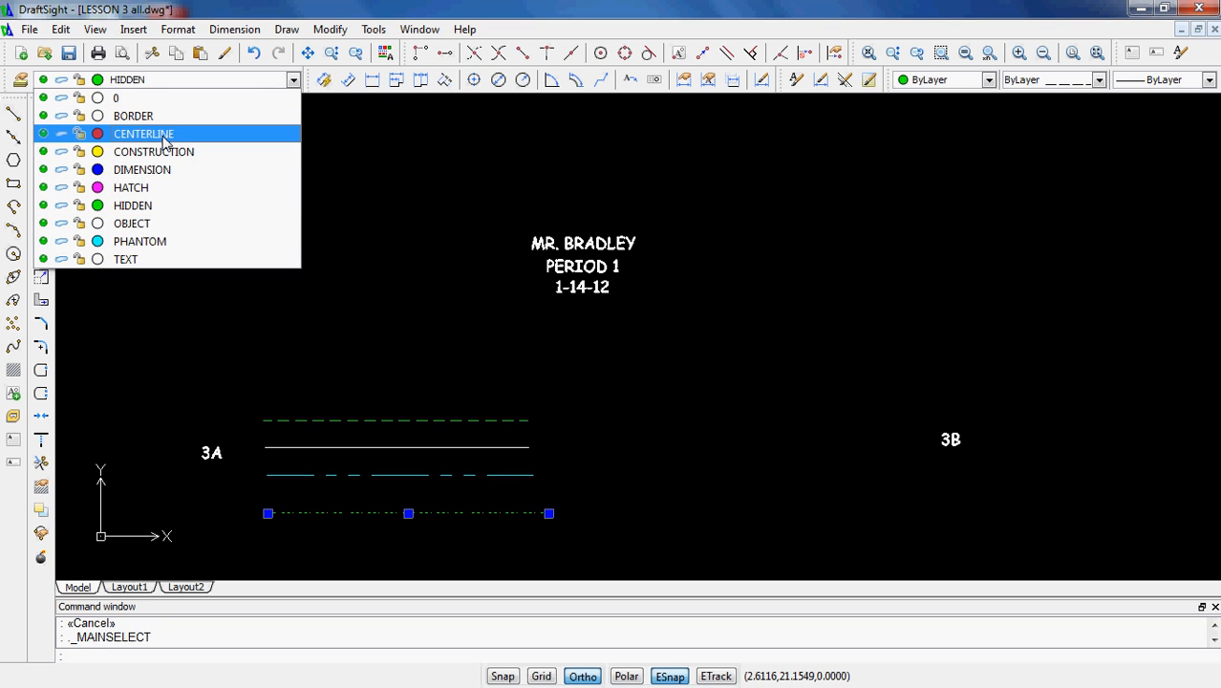
{"action": "left_click", "coordinate": [138, 241]}
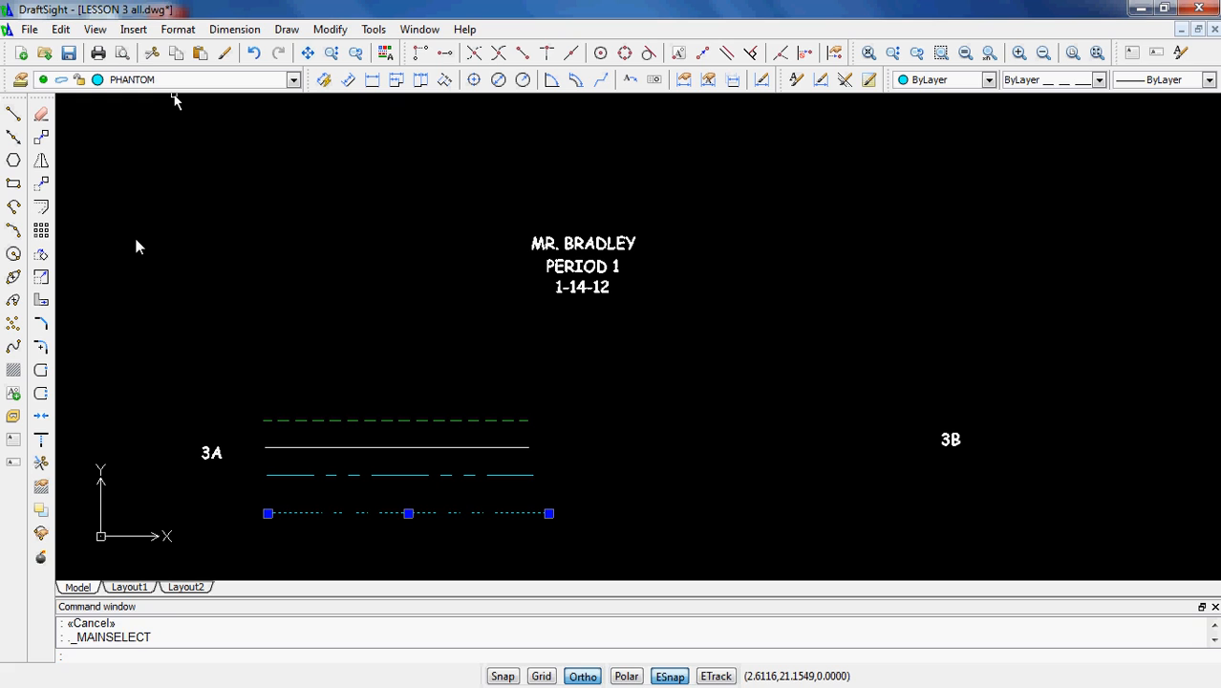
{"action": "key", "text": "Escape"}
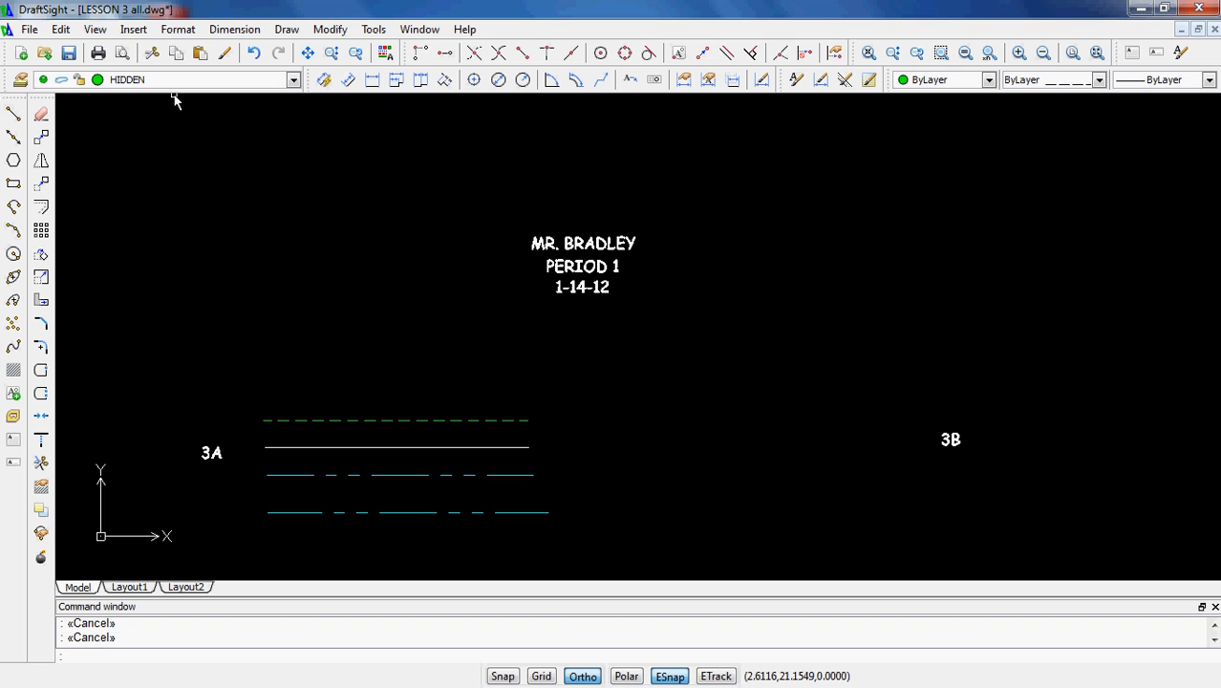
{"action": "left_click", "coordinate": [187, 80]}
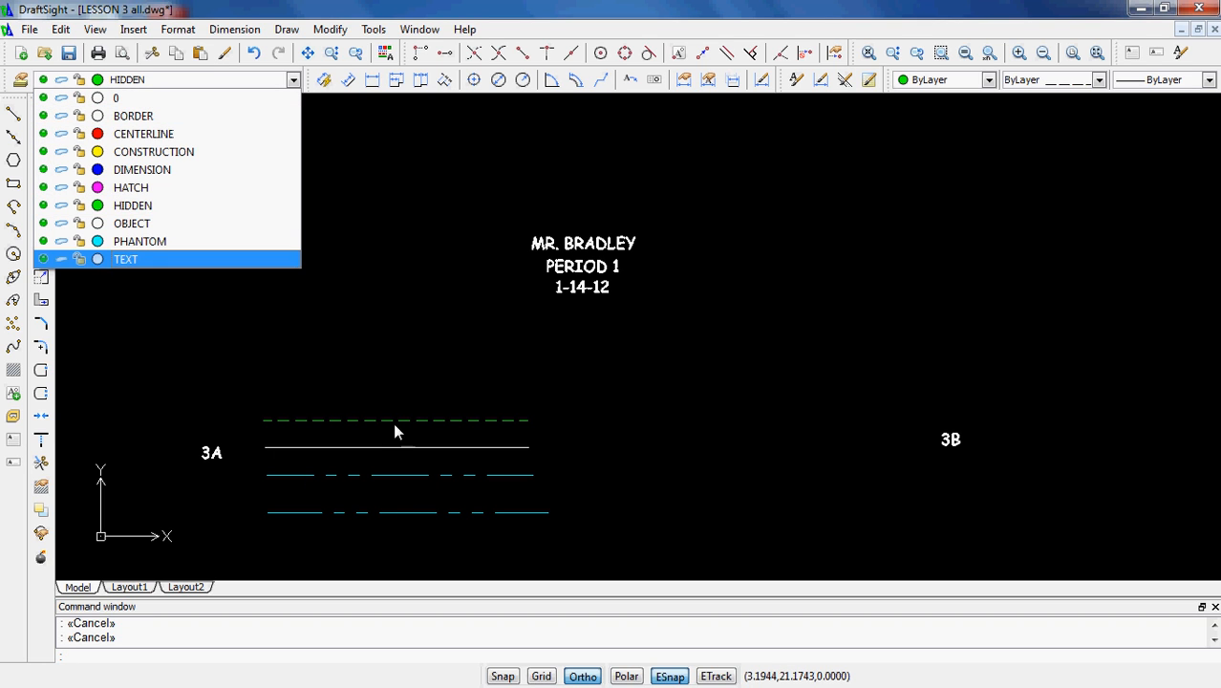
{"action": "left_click", "coordinate": [428, 335]}
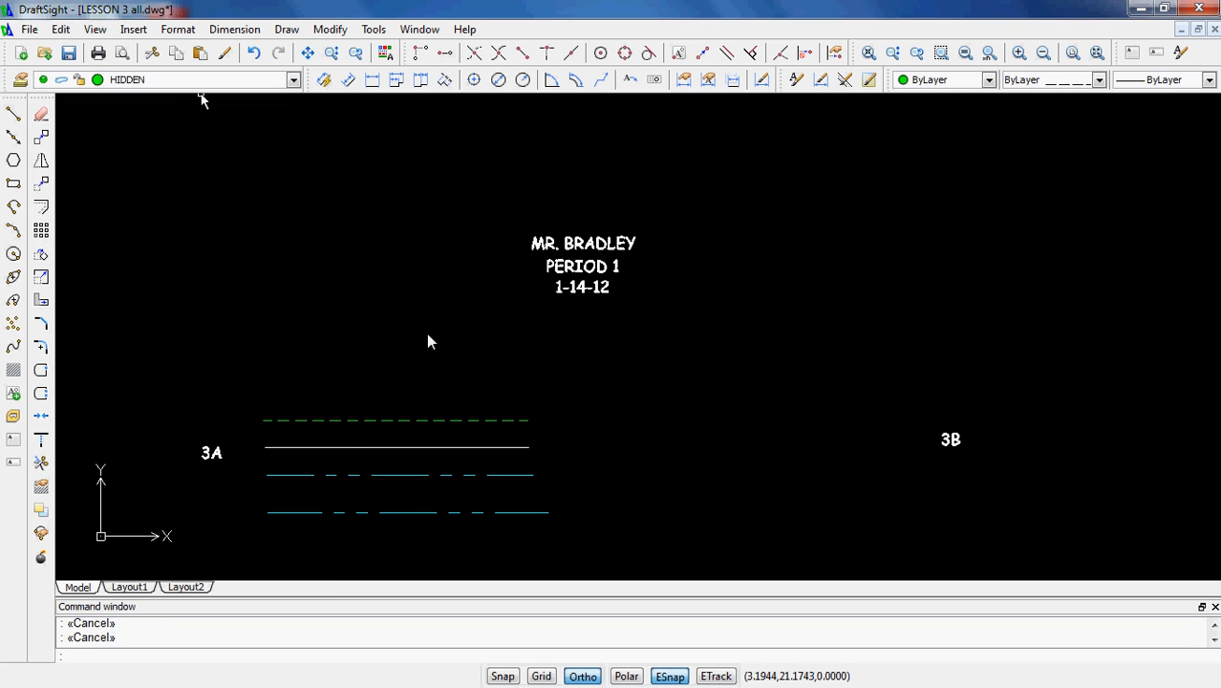